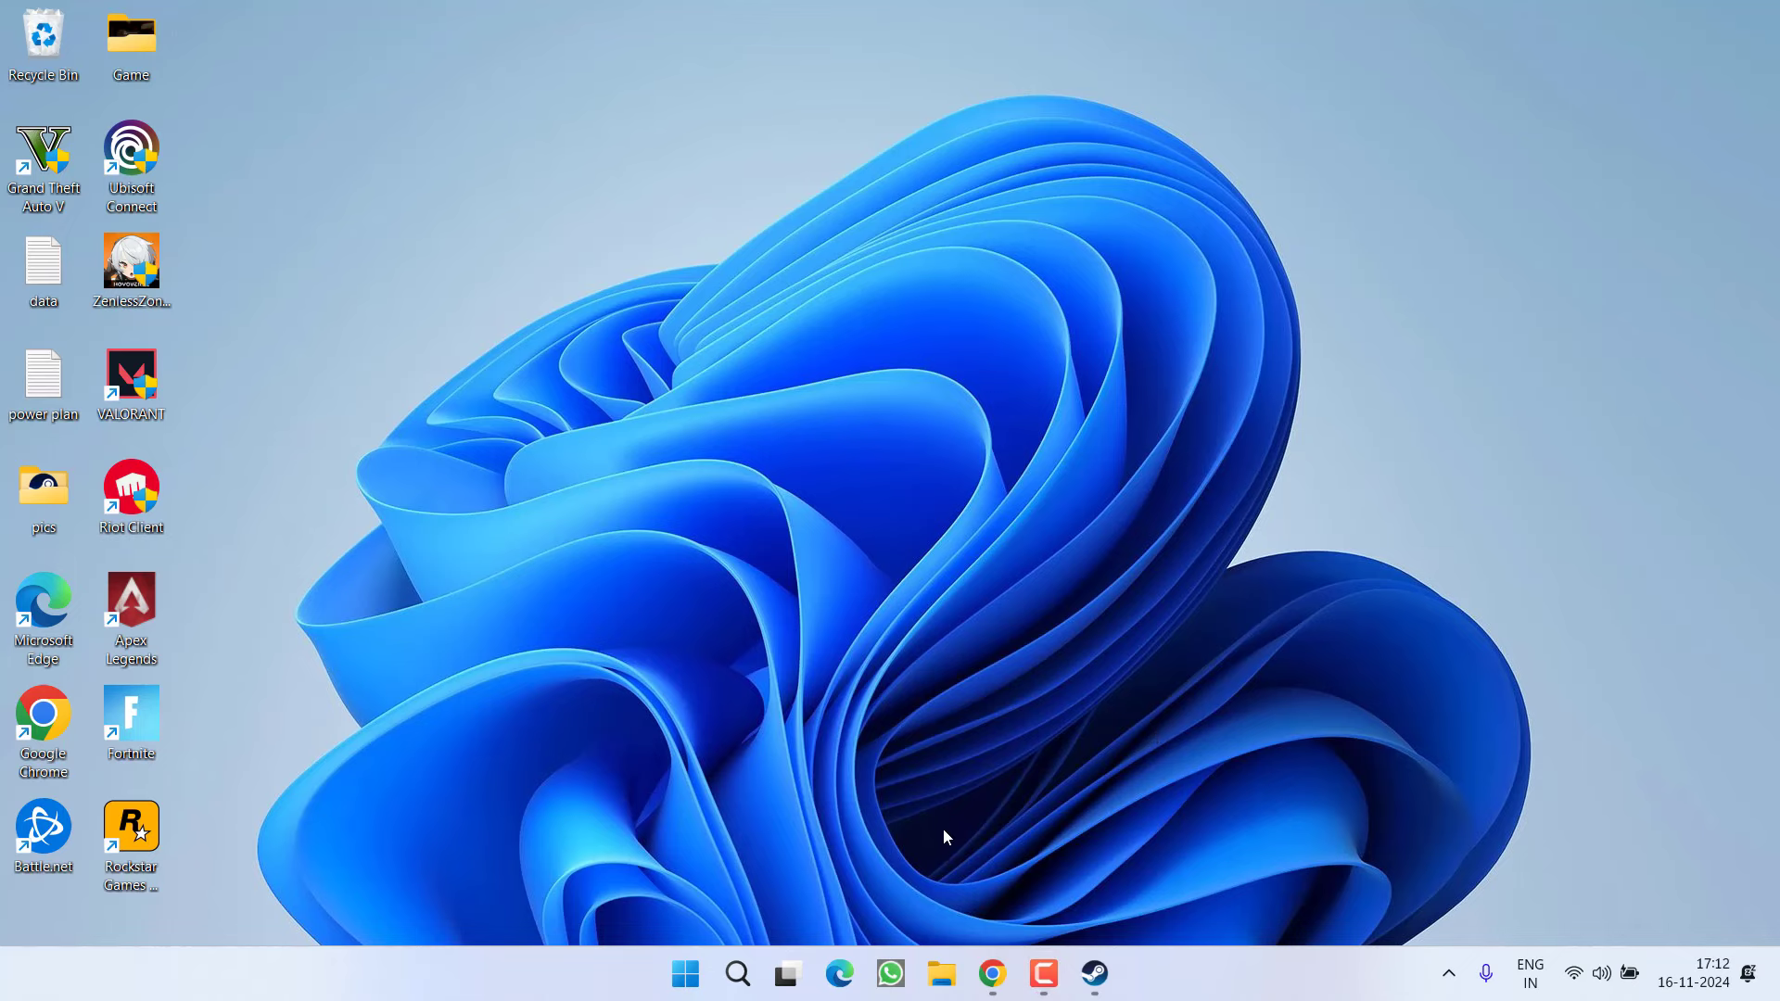
Look through the Chrome tabs (Blitz Overlays, Valorant Tracker, MSI Dragon Center, Lenovo Vantage), then minimize Chrome
{"action": "left_click", "coordinate": [992, 973]}
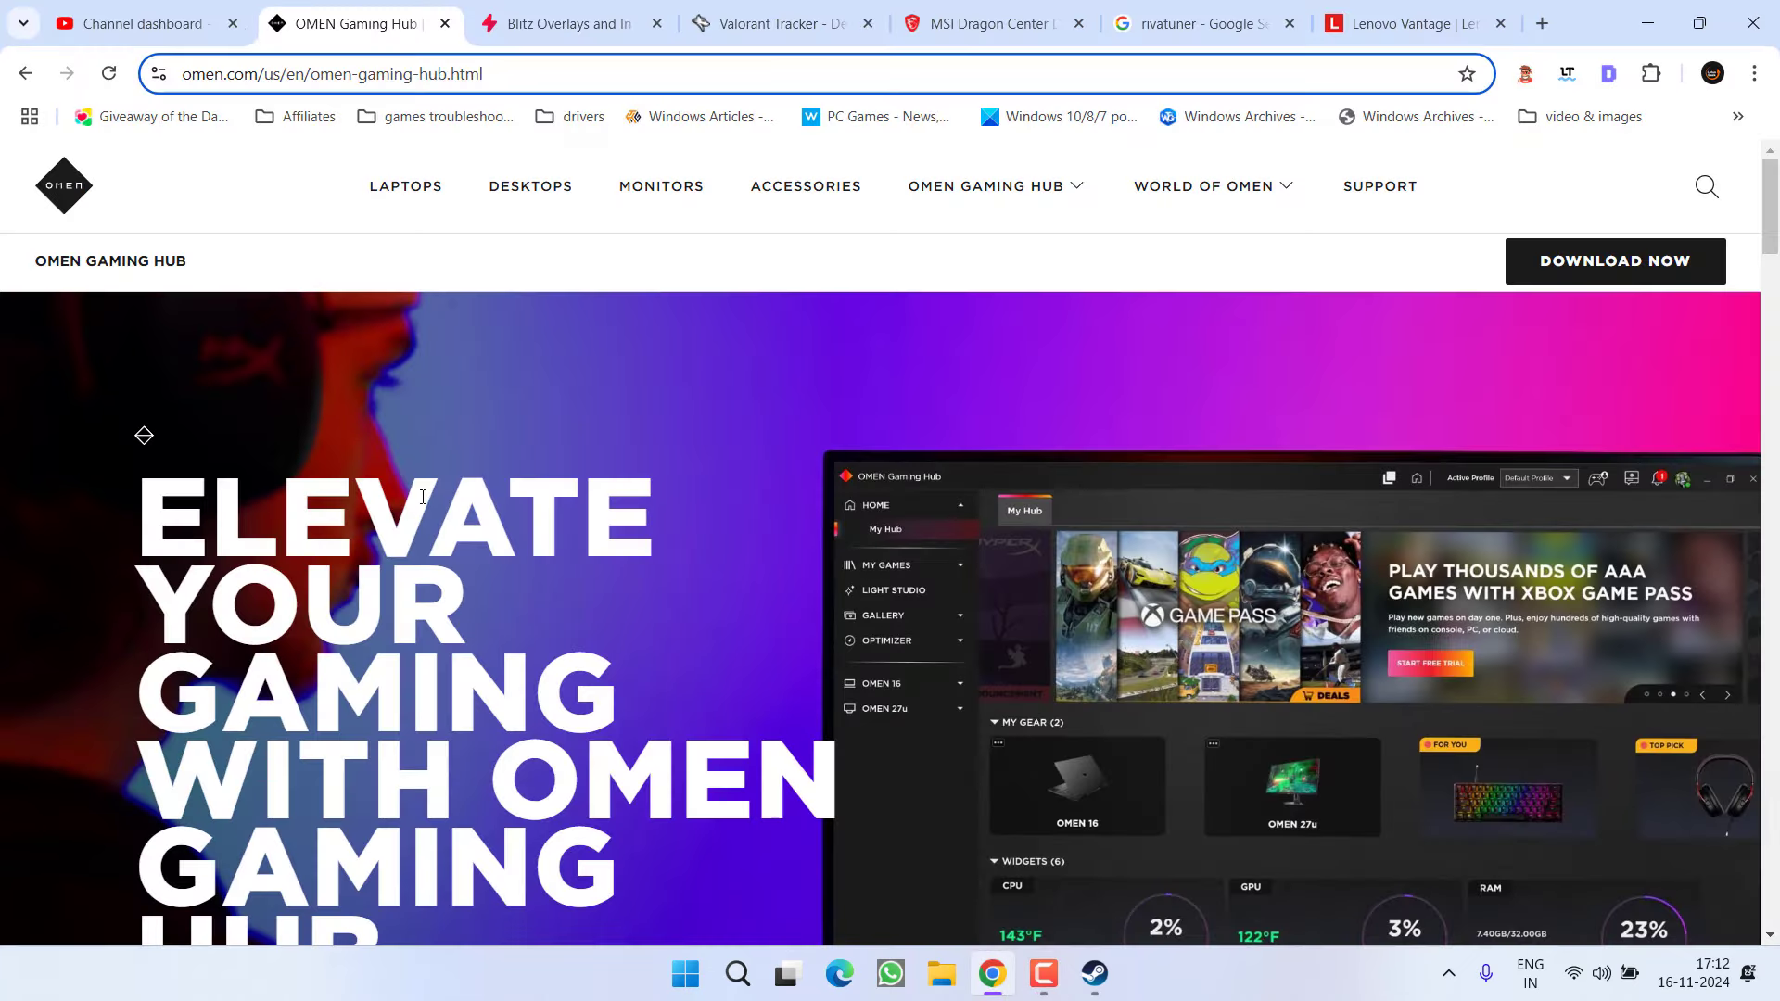
{"action": "left_click", "coordinate": [561, 23]}
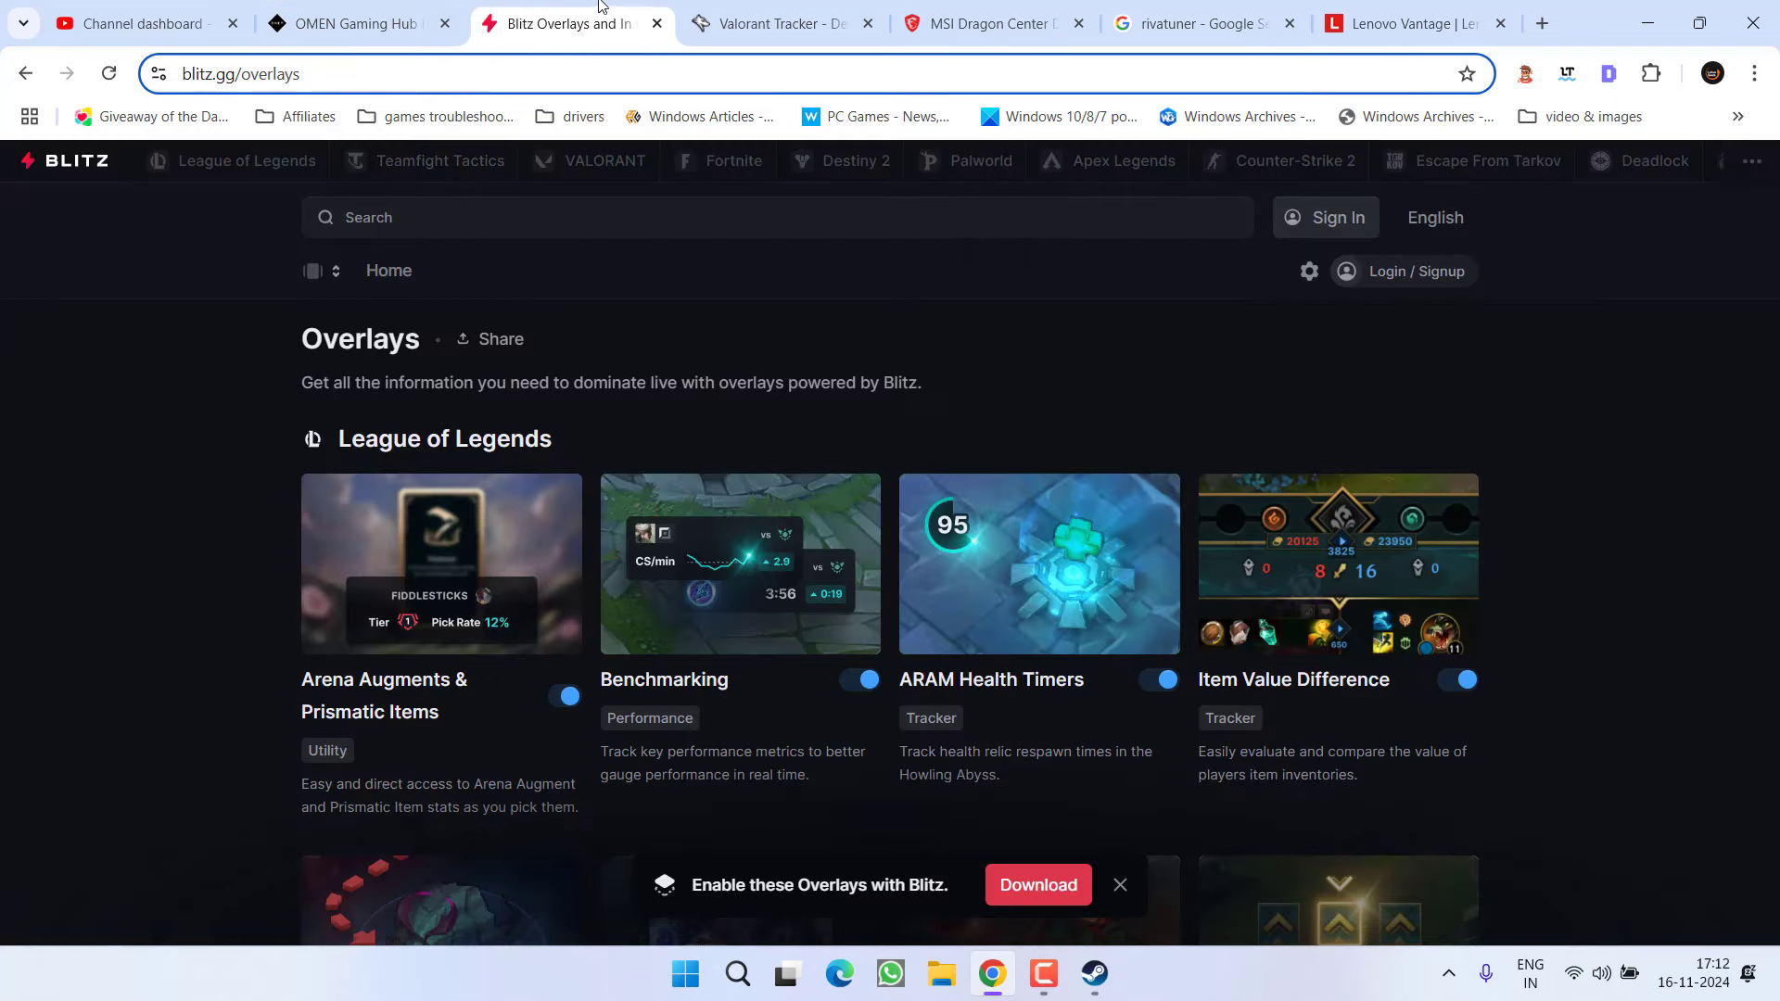
{"action": "left_click", "coordinate": [770, 23]}
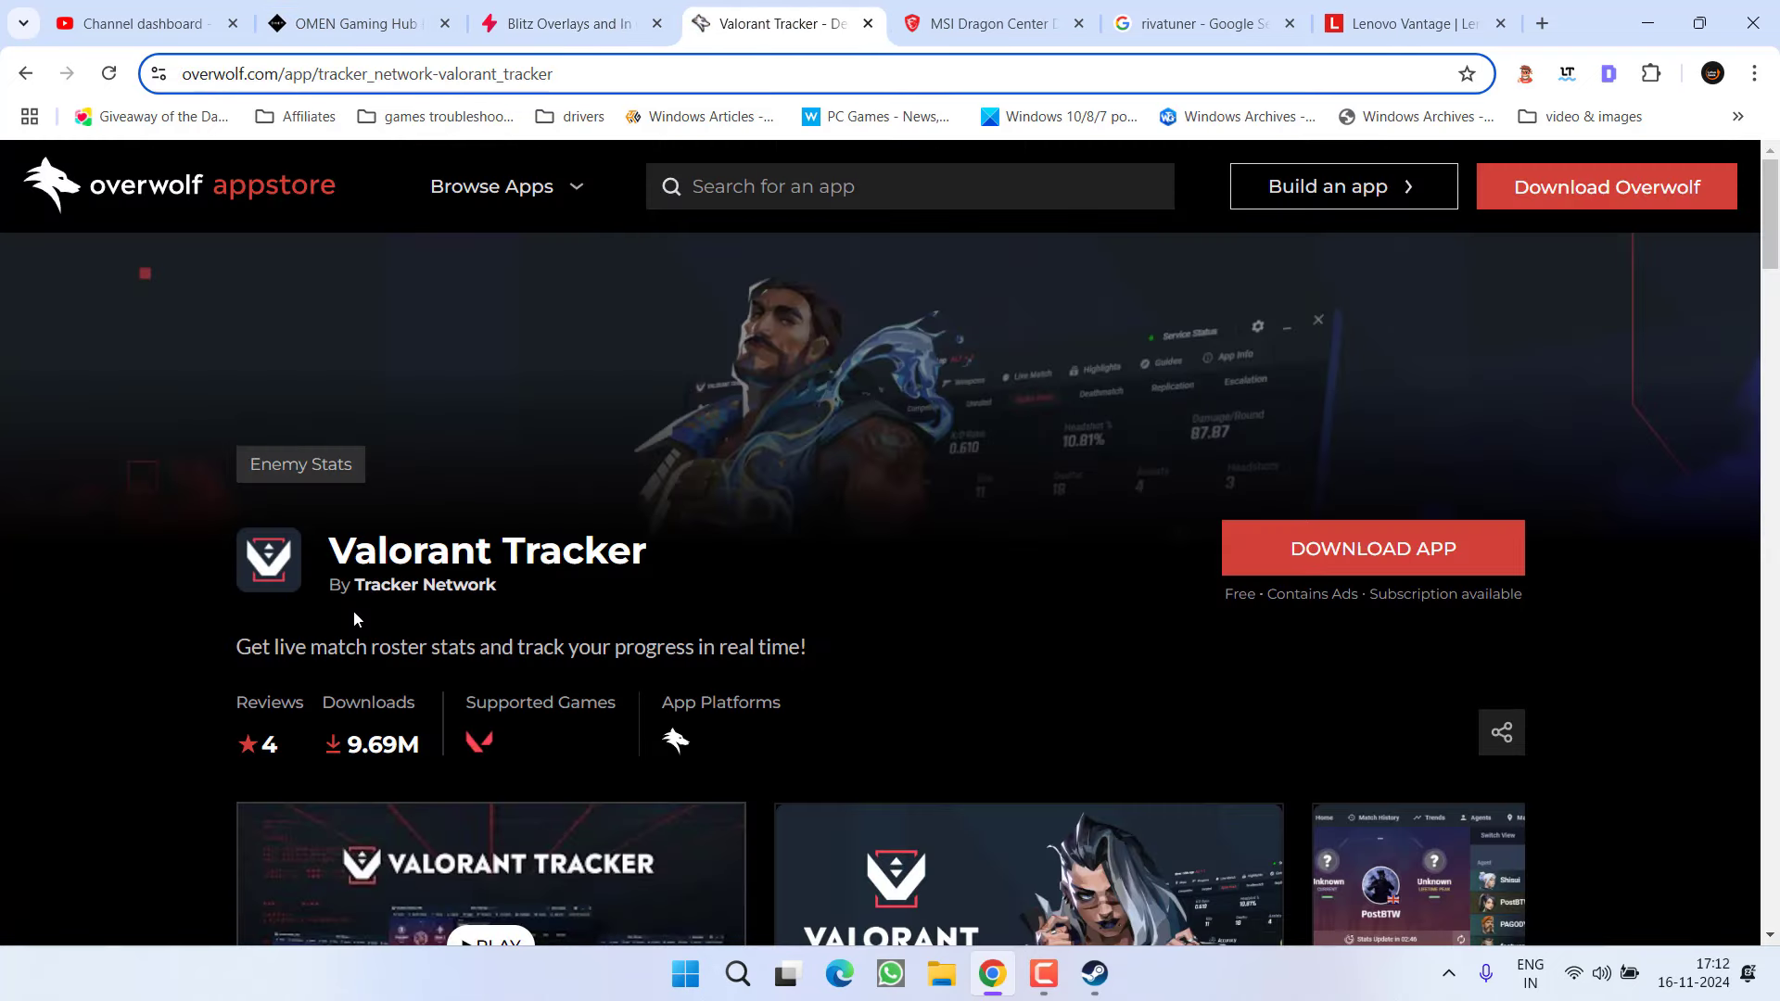
{"action": "key", "text": "ctrl+Tab"}
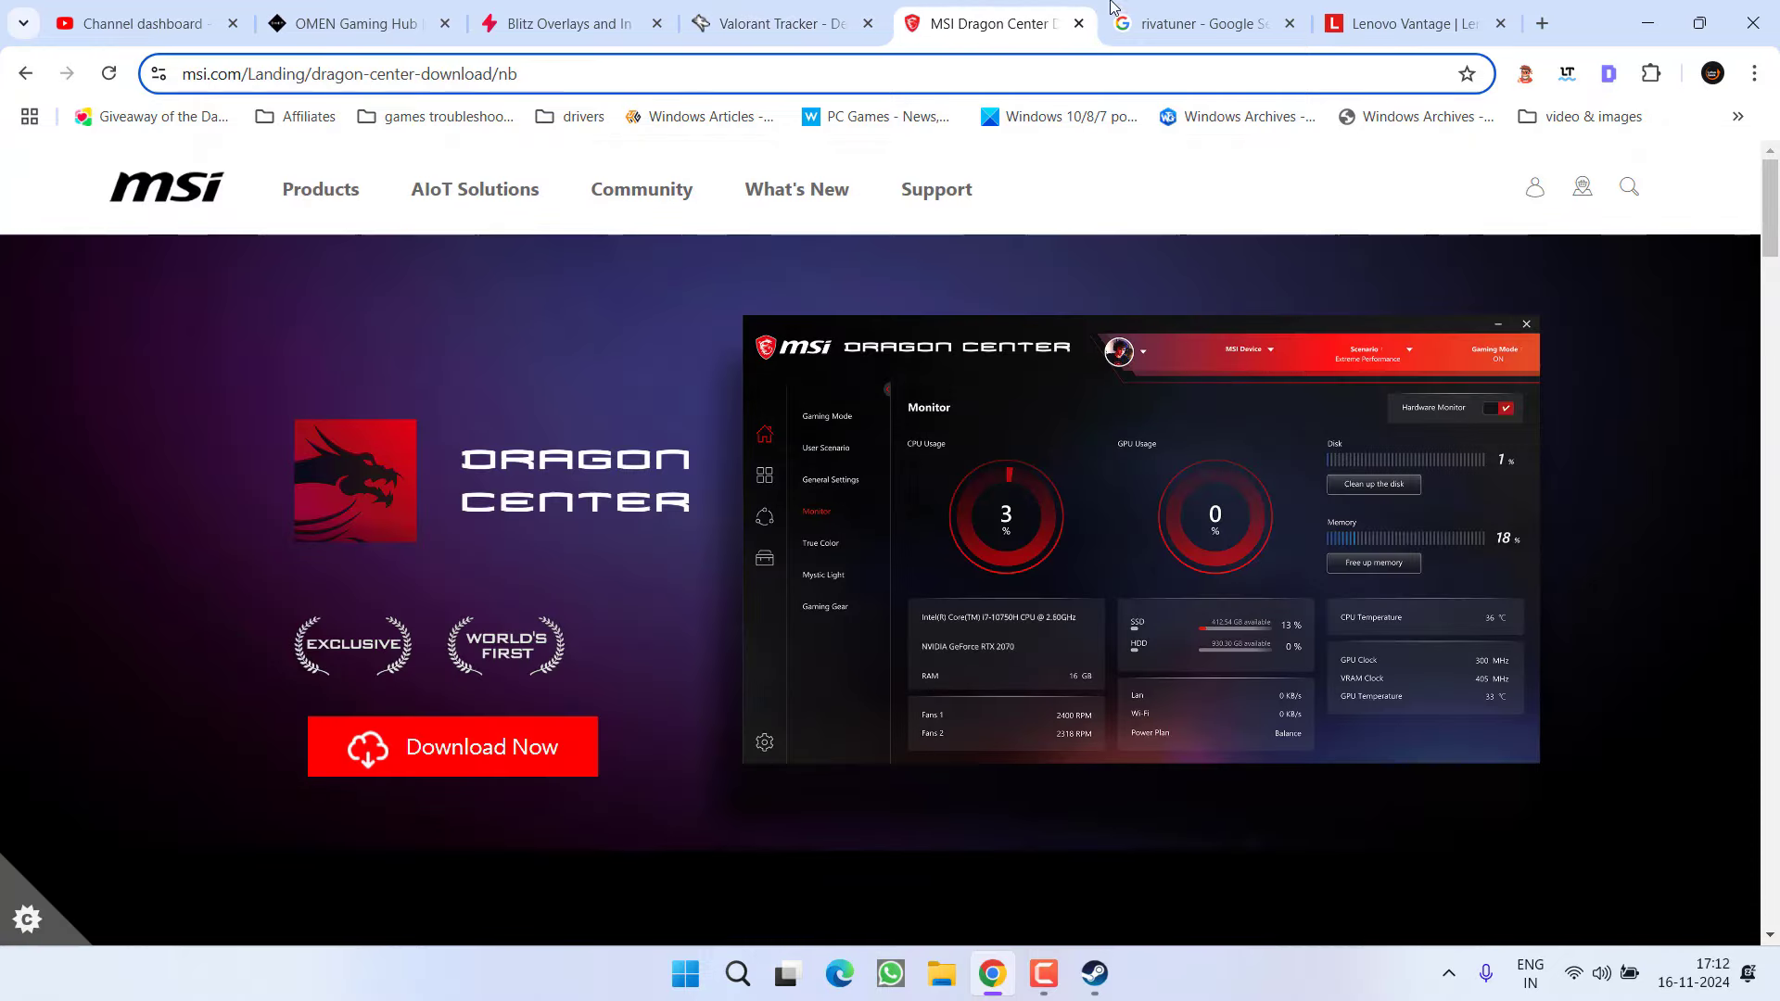
{"action": "key", "text": "ctrl+Tab"}
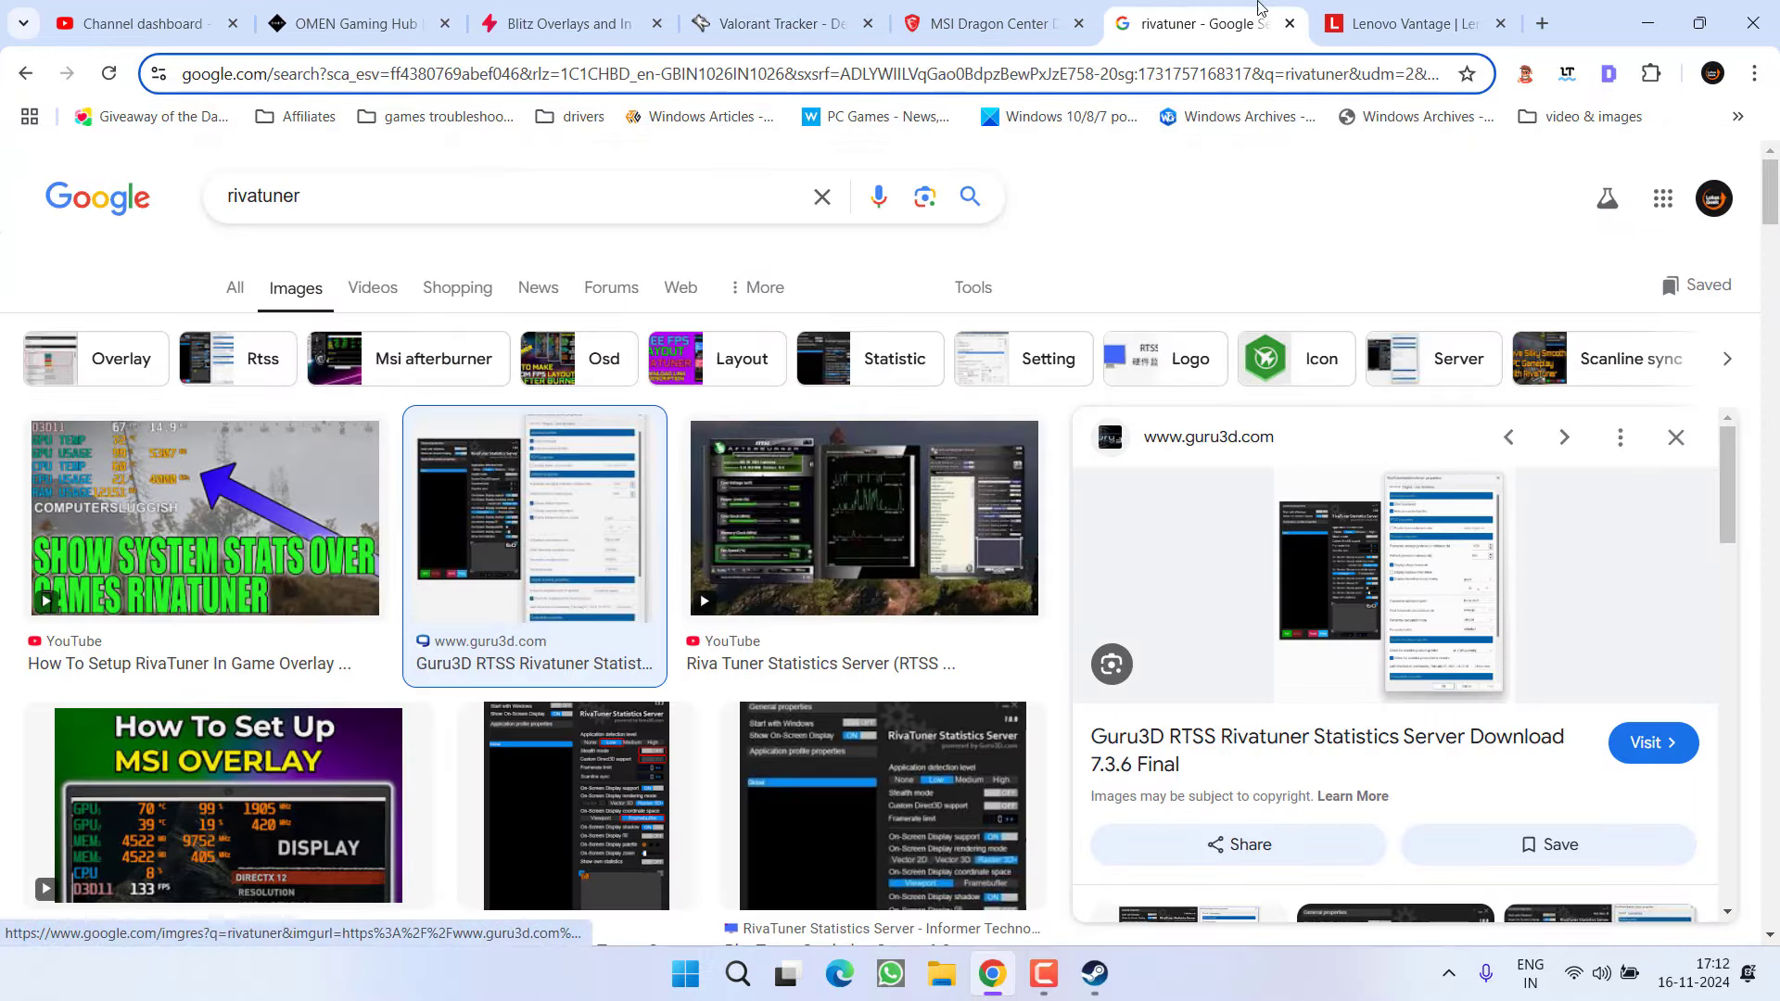
{"action": "left_click", "coordinate": [1363, 18]}
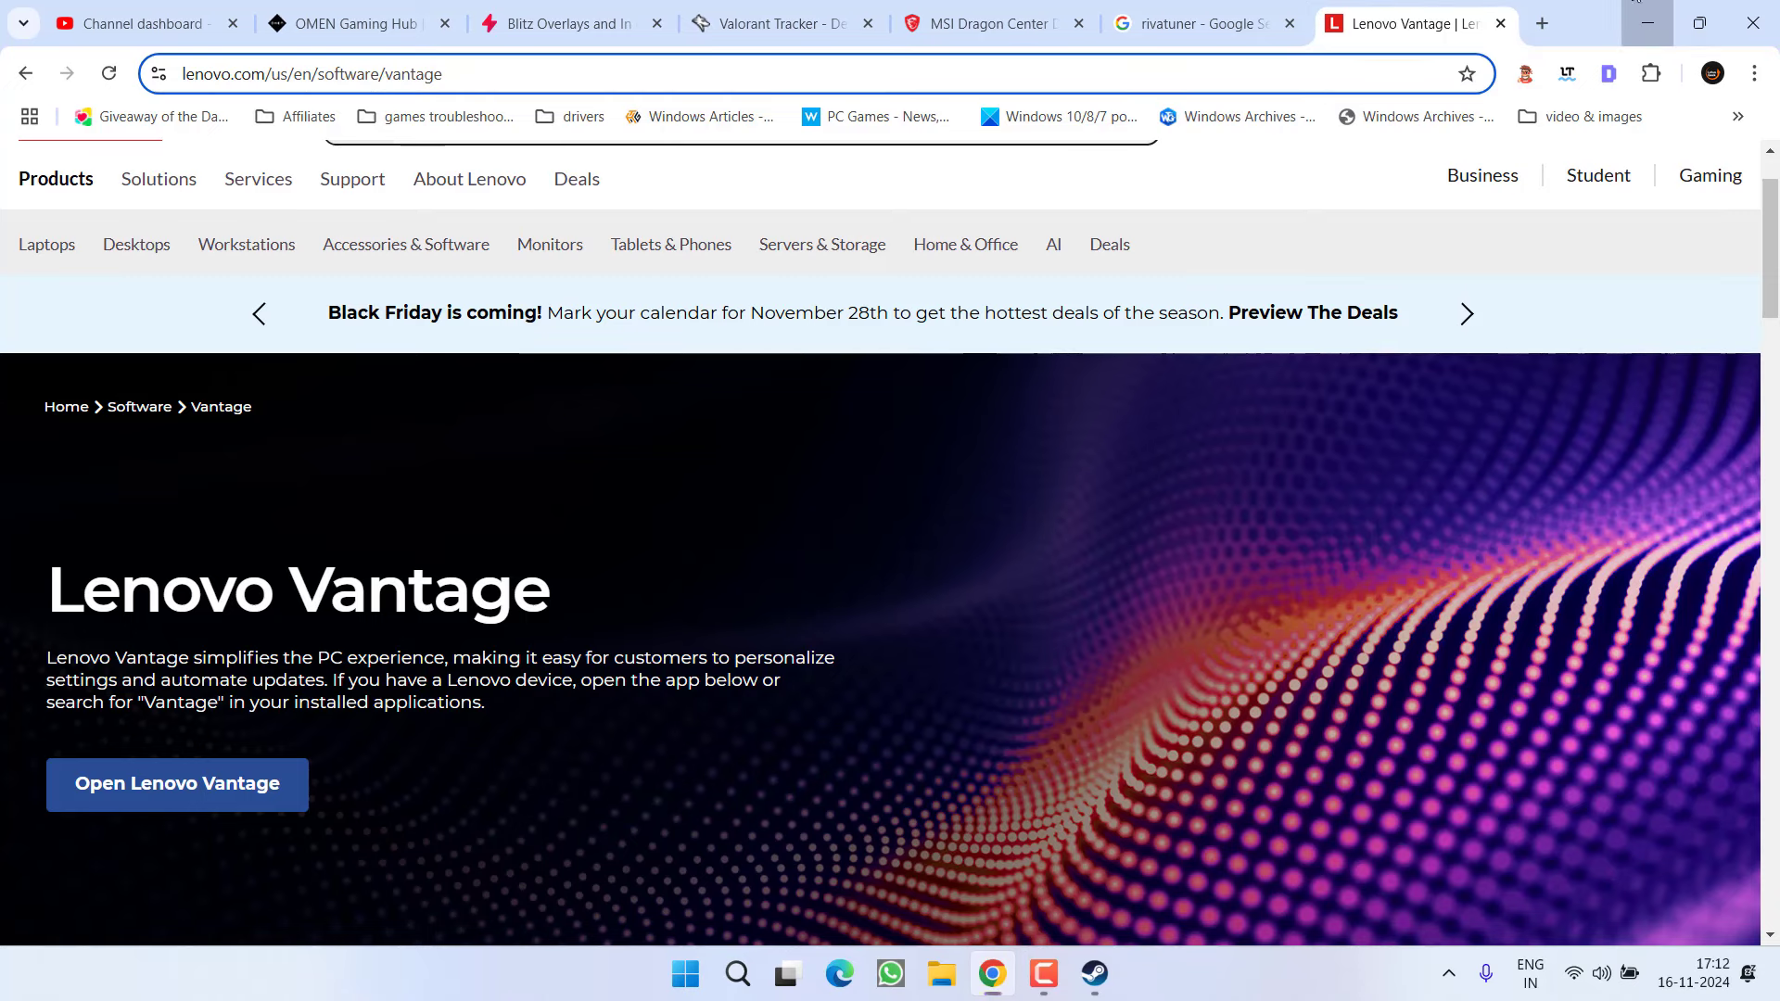
{"action": "left_click", "coordinate": [1636, 3]}
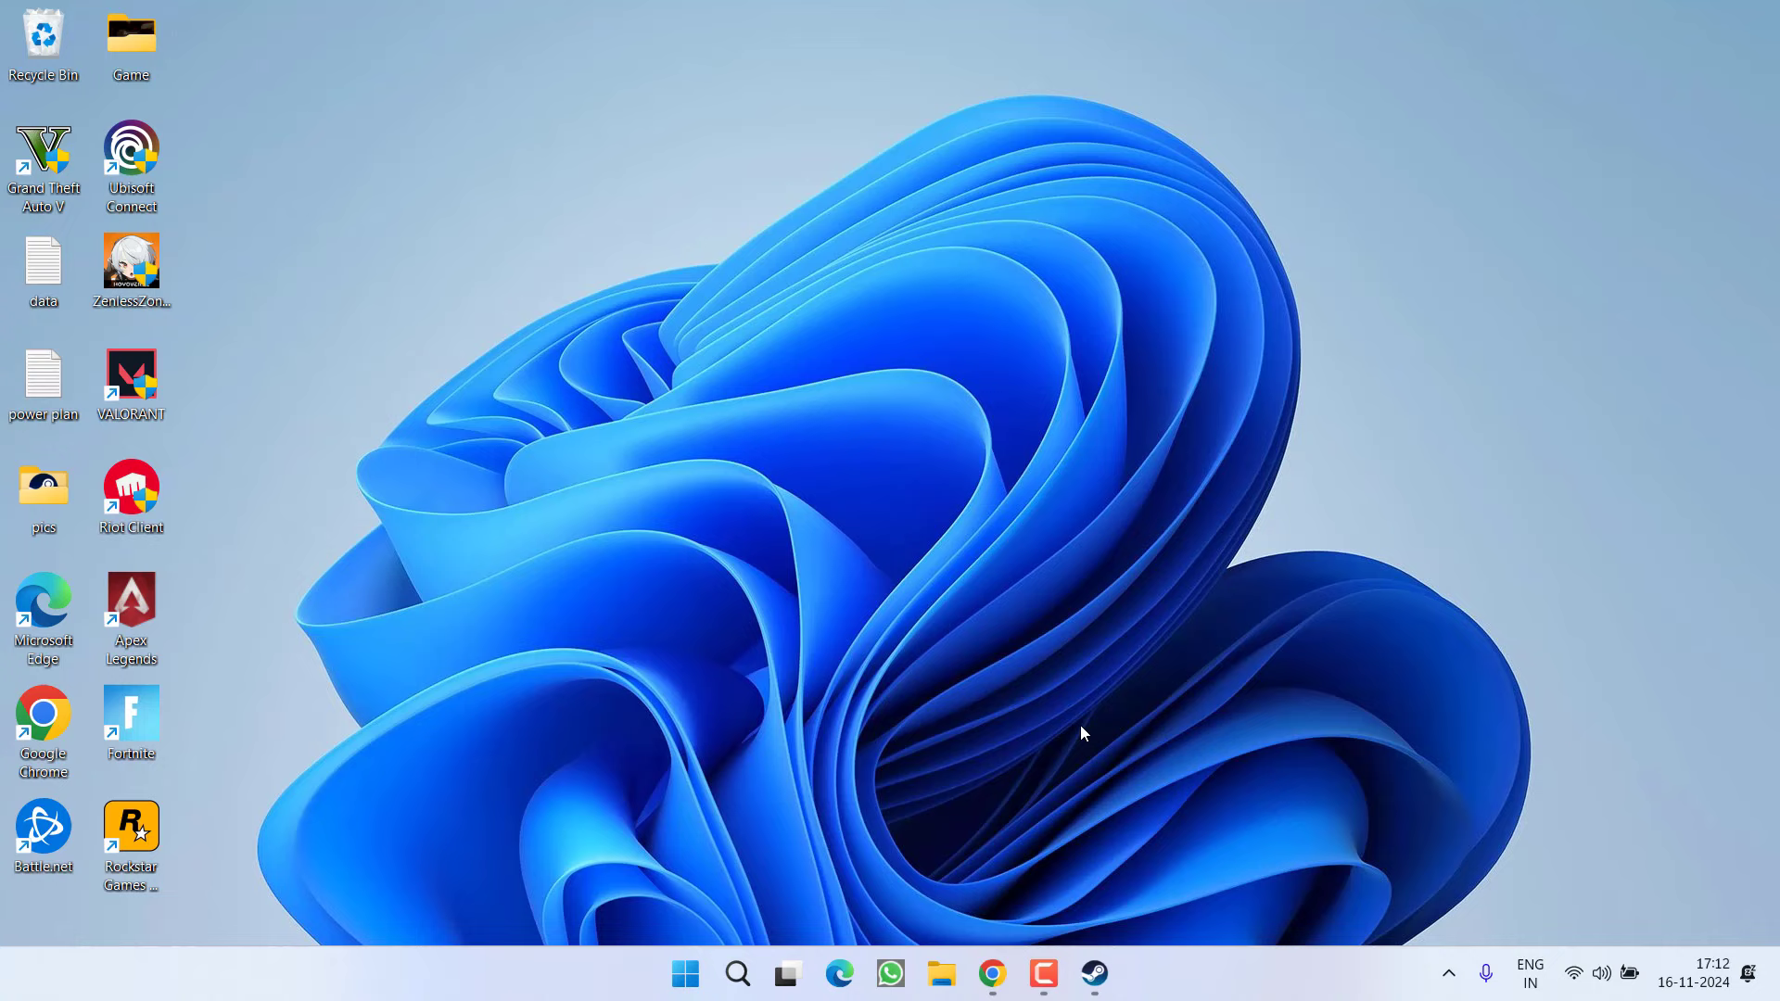
Open and minimize Steam, then choose Exit Steam from its notification-area tray icon
{"action": "left_click", "coordinate": [1096, 969]}
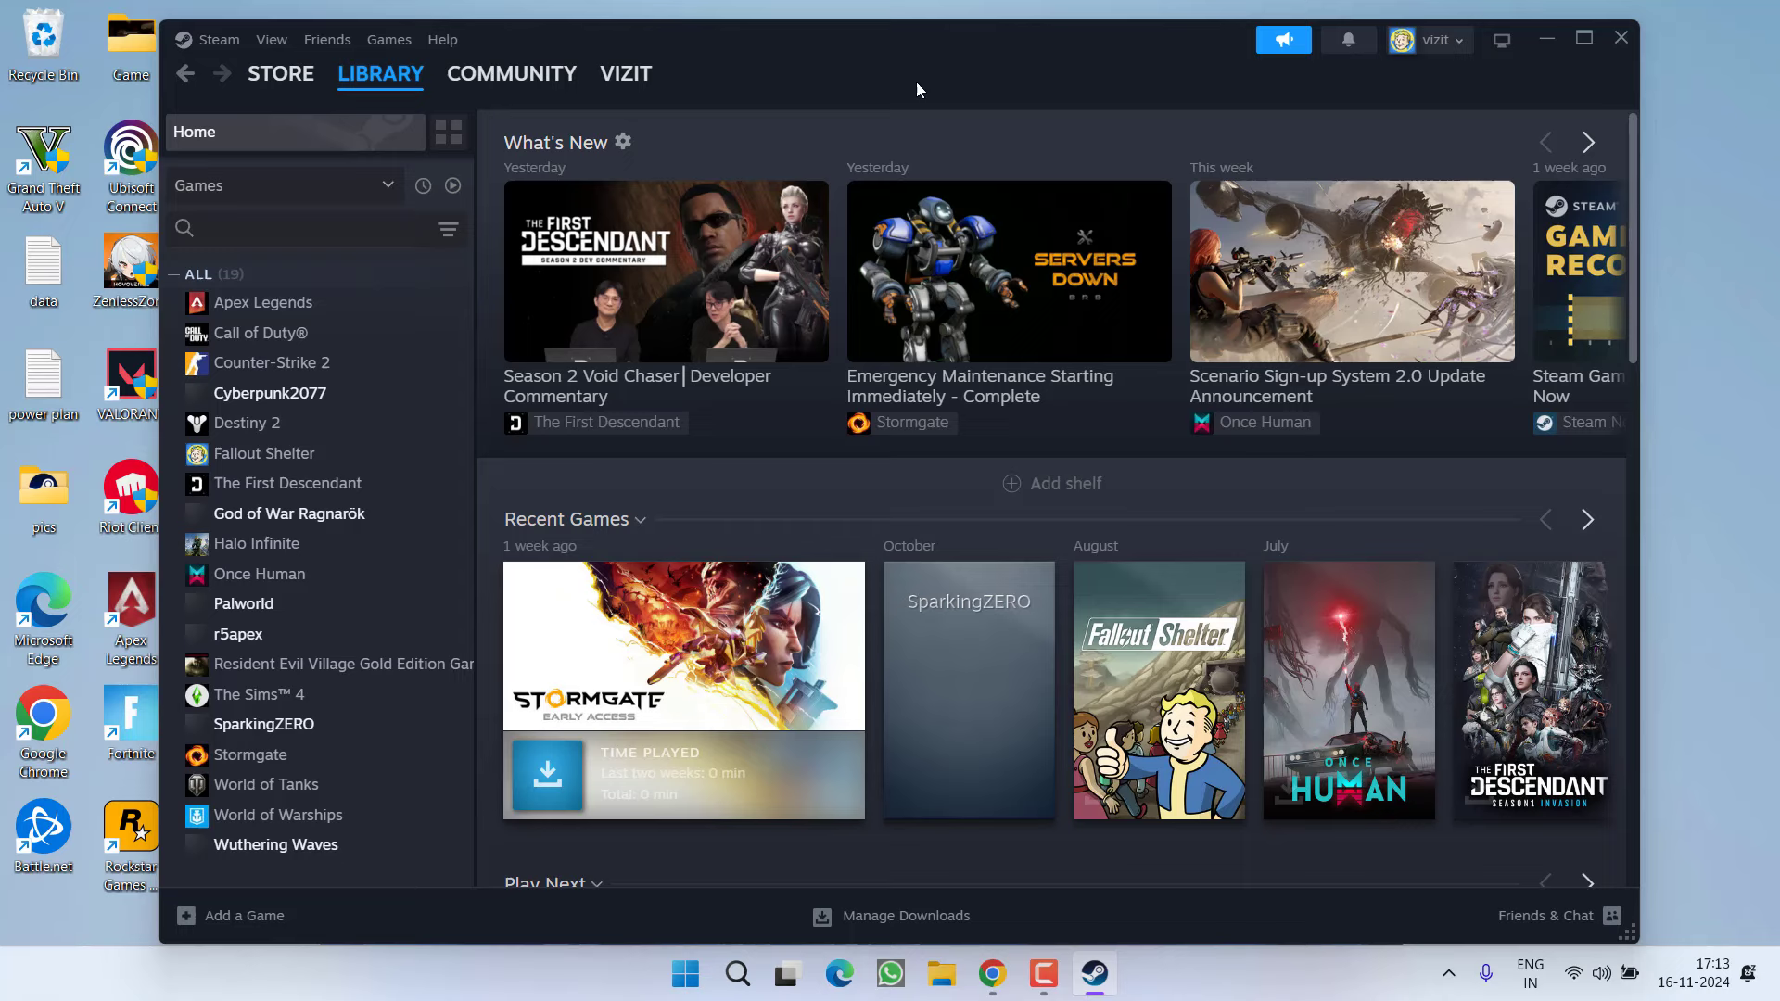
{"action": "left_click", "coordinate": [1546, 38]}
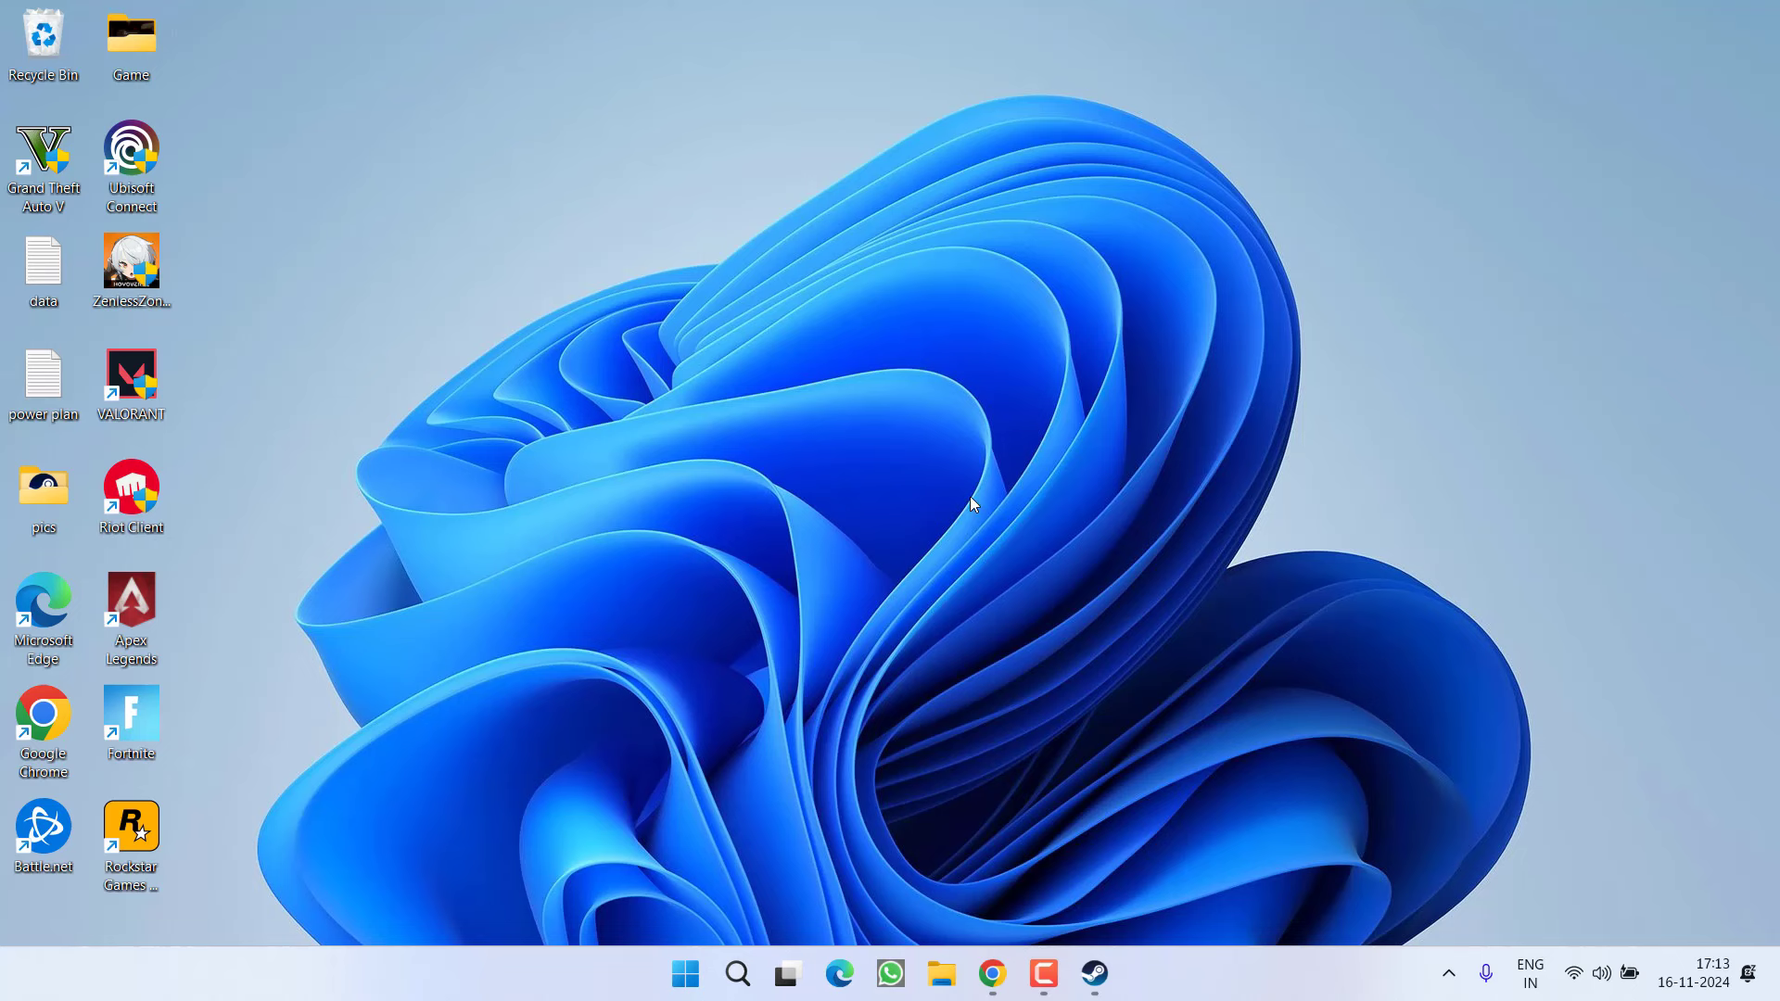
{"action": "left_click", "coordinate": [1449, 973]}
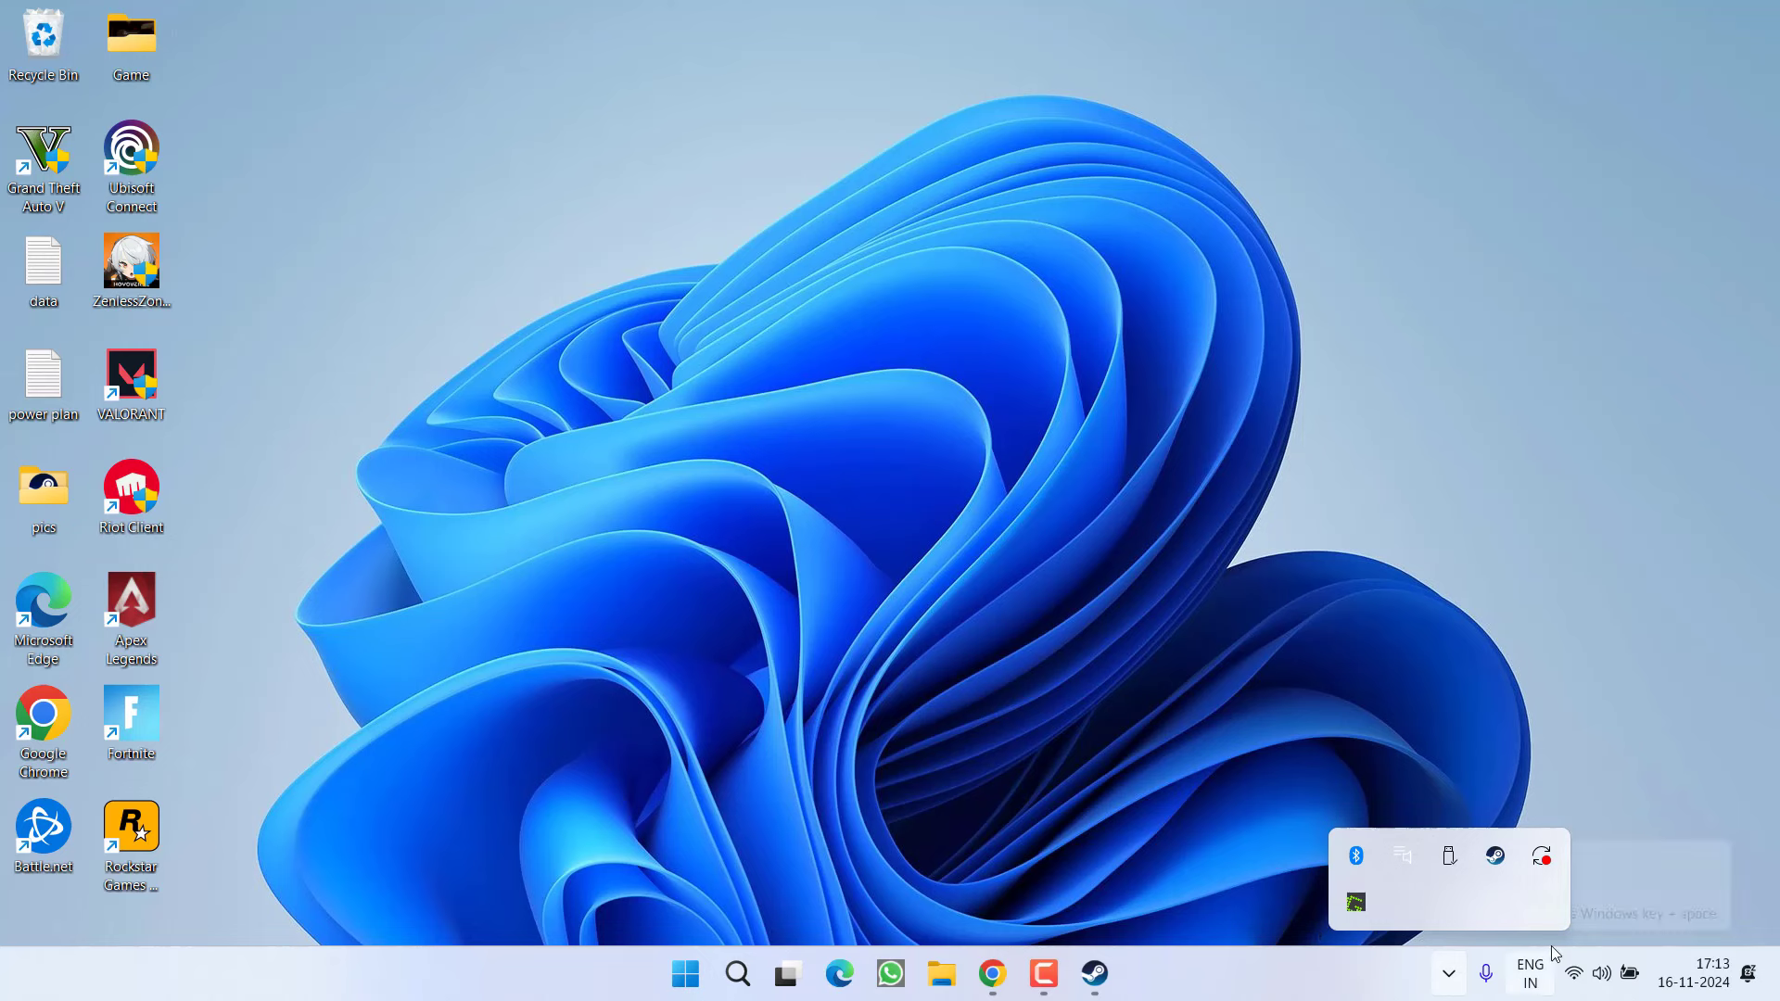
{"action": "right_click", "coordinate": [1502, 867]}
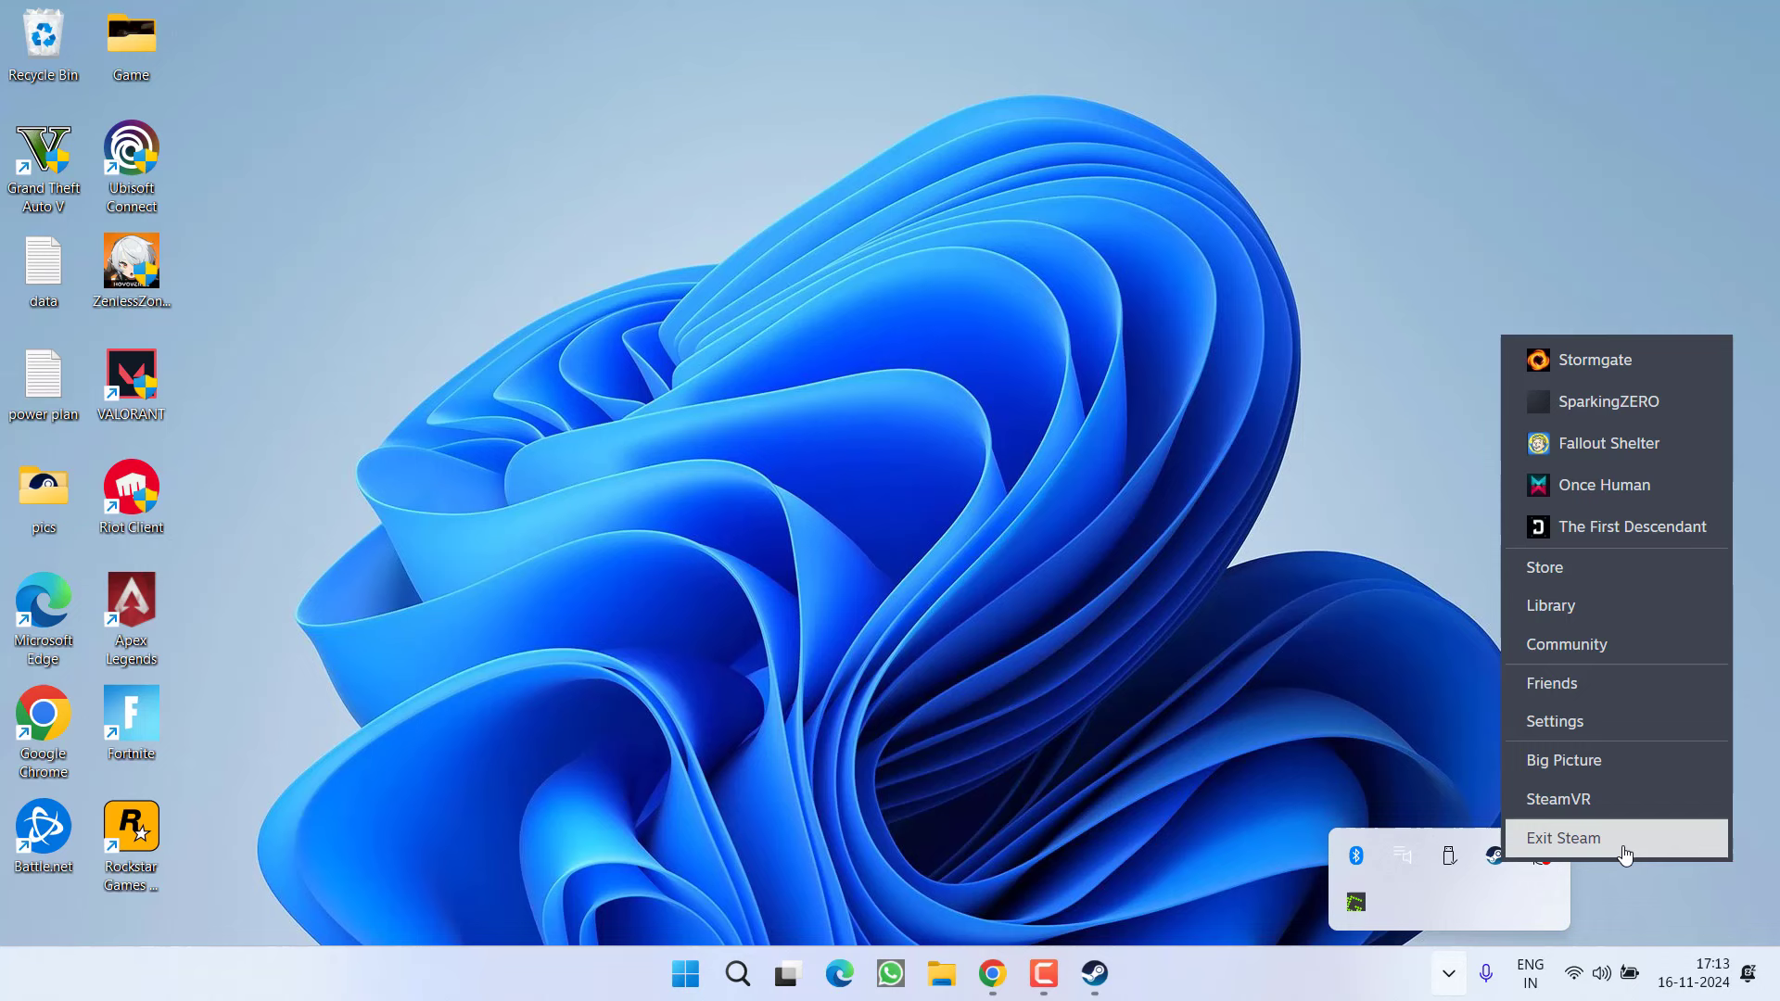
{"action": "left_click", "coordinate": [1217, 660]}
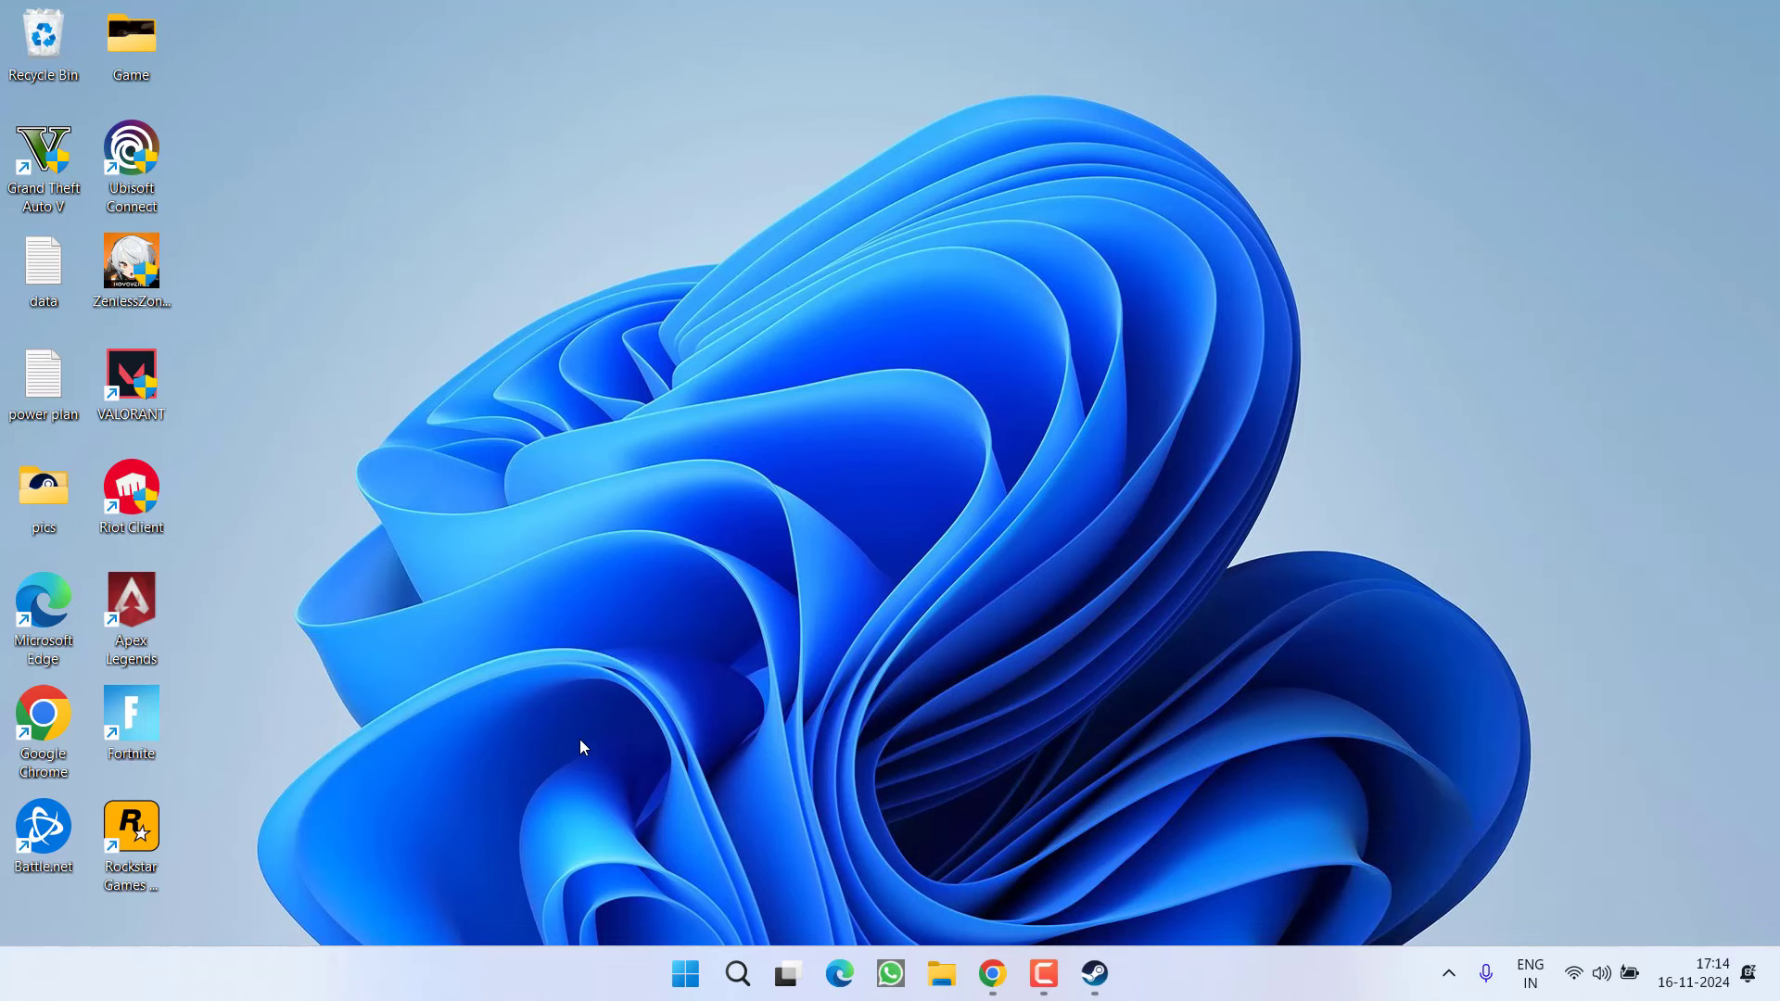
Launch Command Prompt as administrator from a Start search for 'cmd'
{"action": "key", "text": "super"}
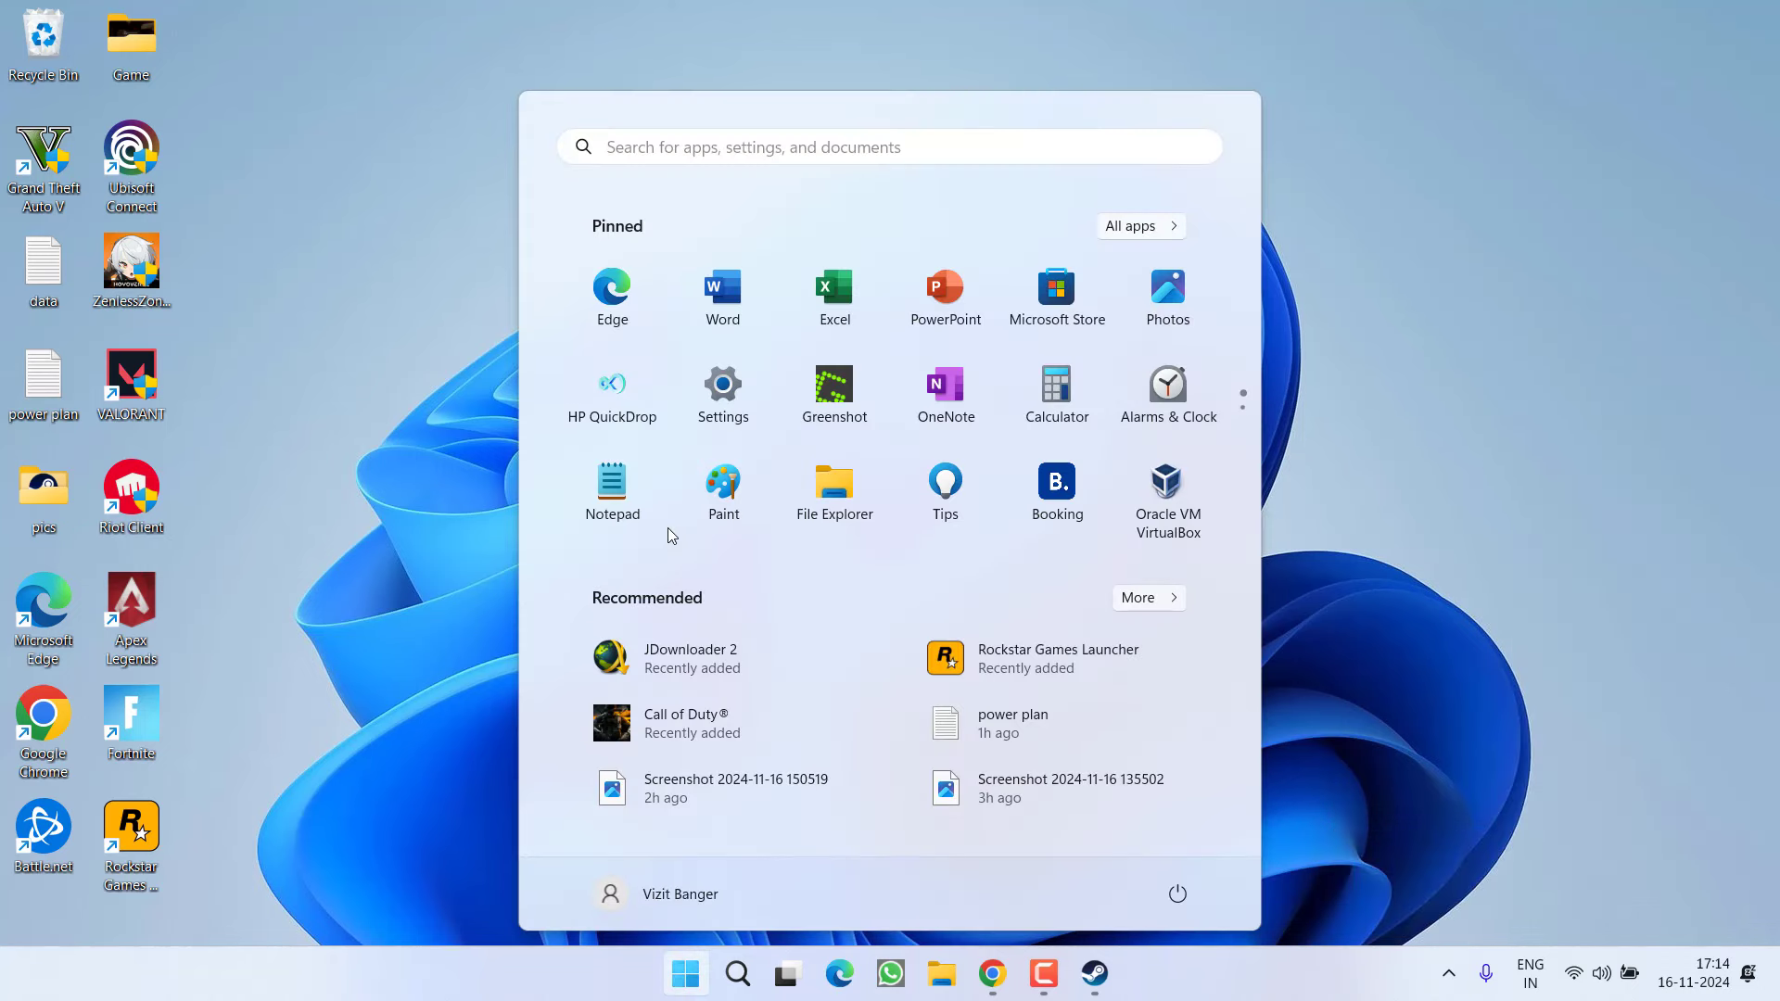
{"action": "type", "text": "cmd"}
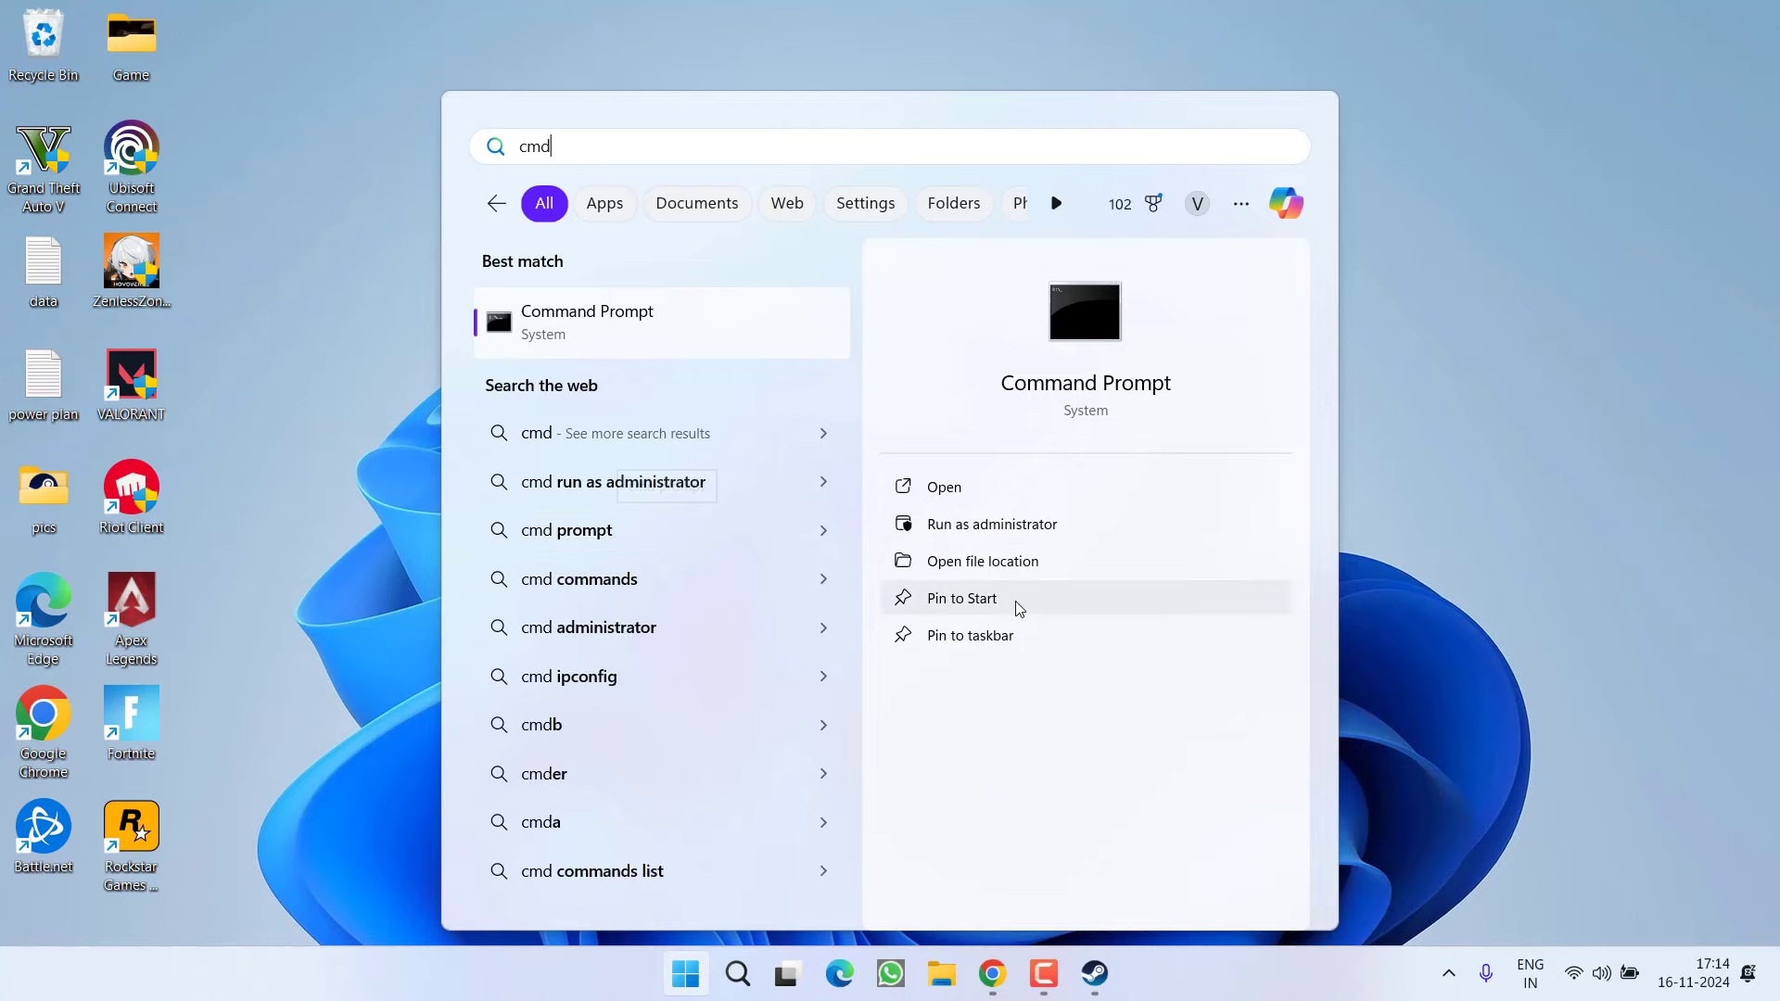
{"action": "left_click", "coordinate": [1053, 524]}
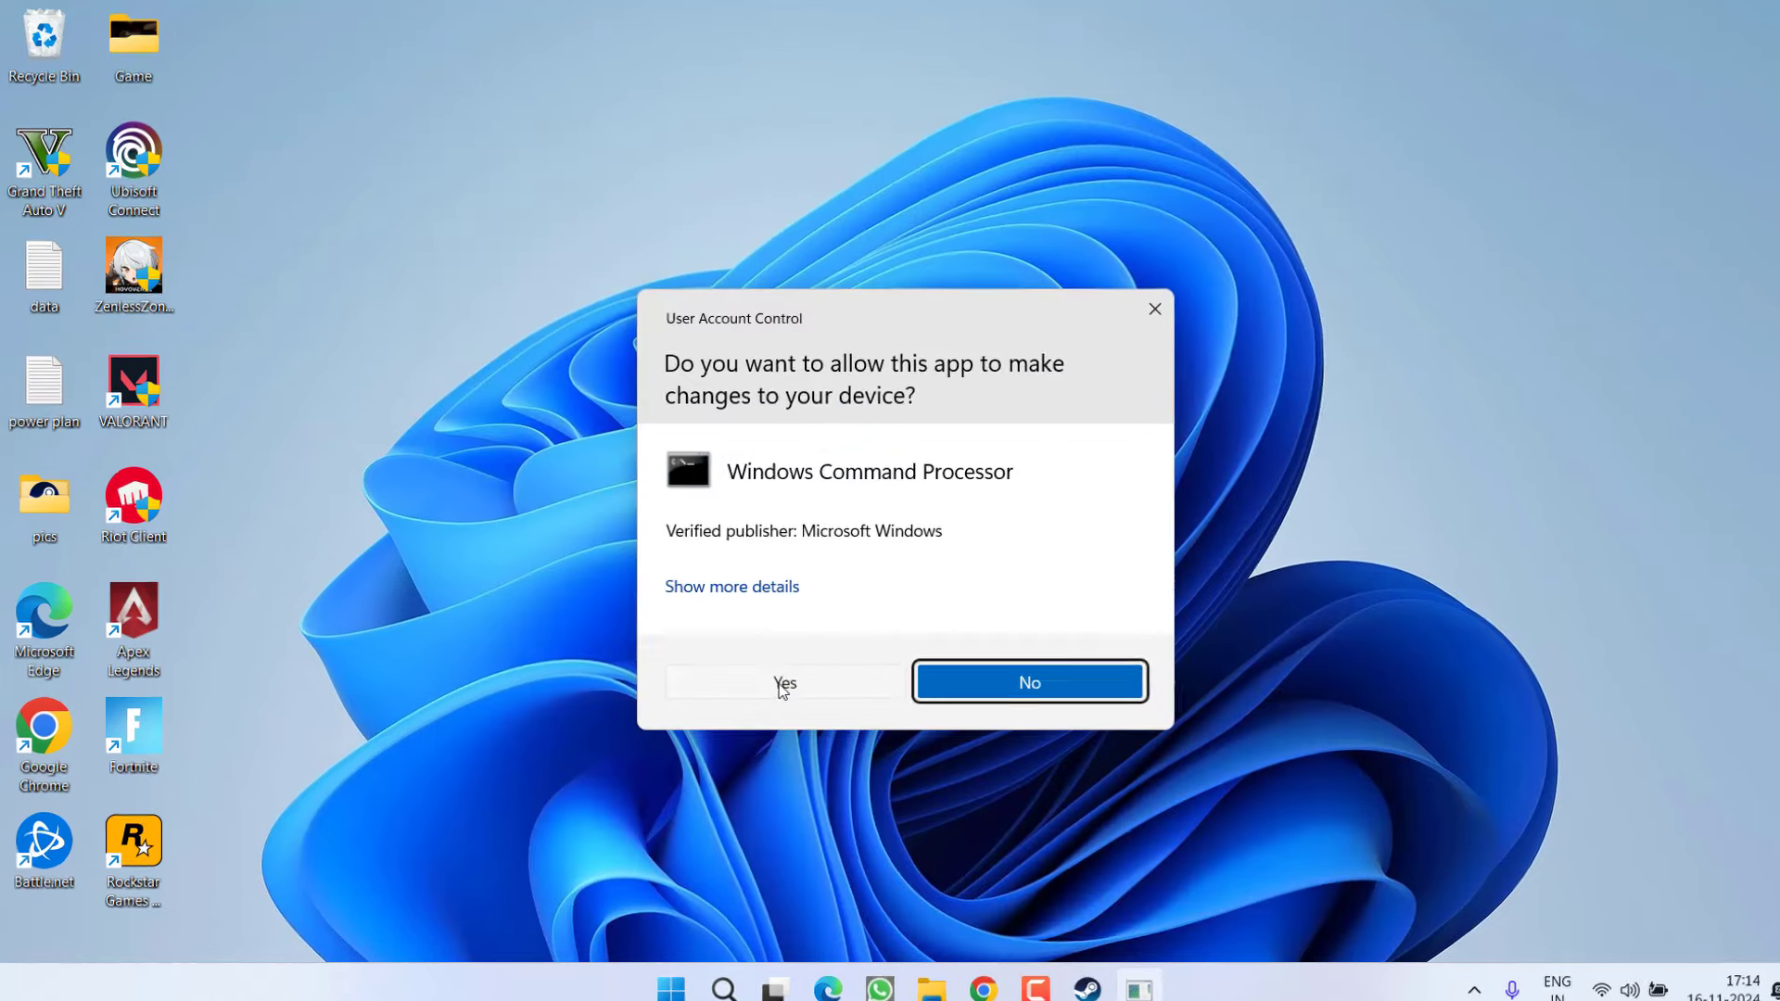
{"action": "left_click", "coordinate": [782, 679]}
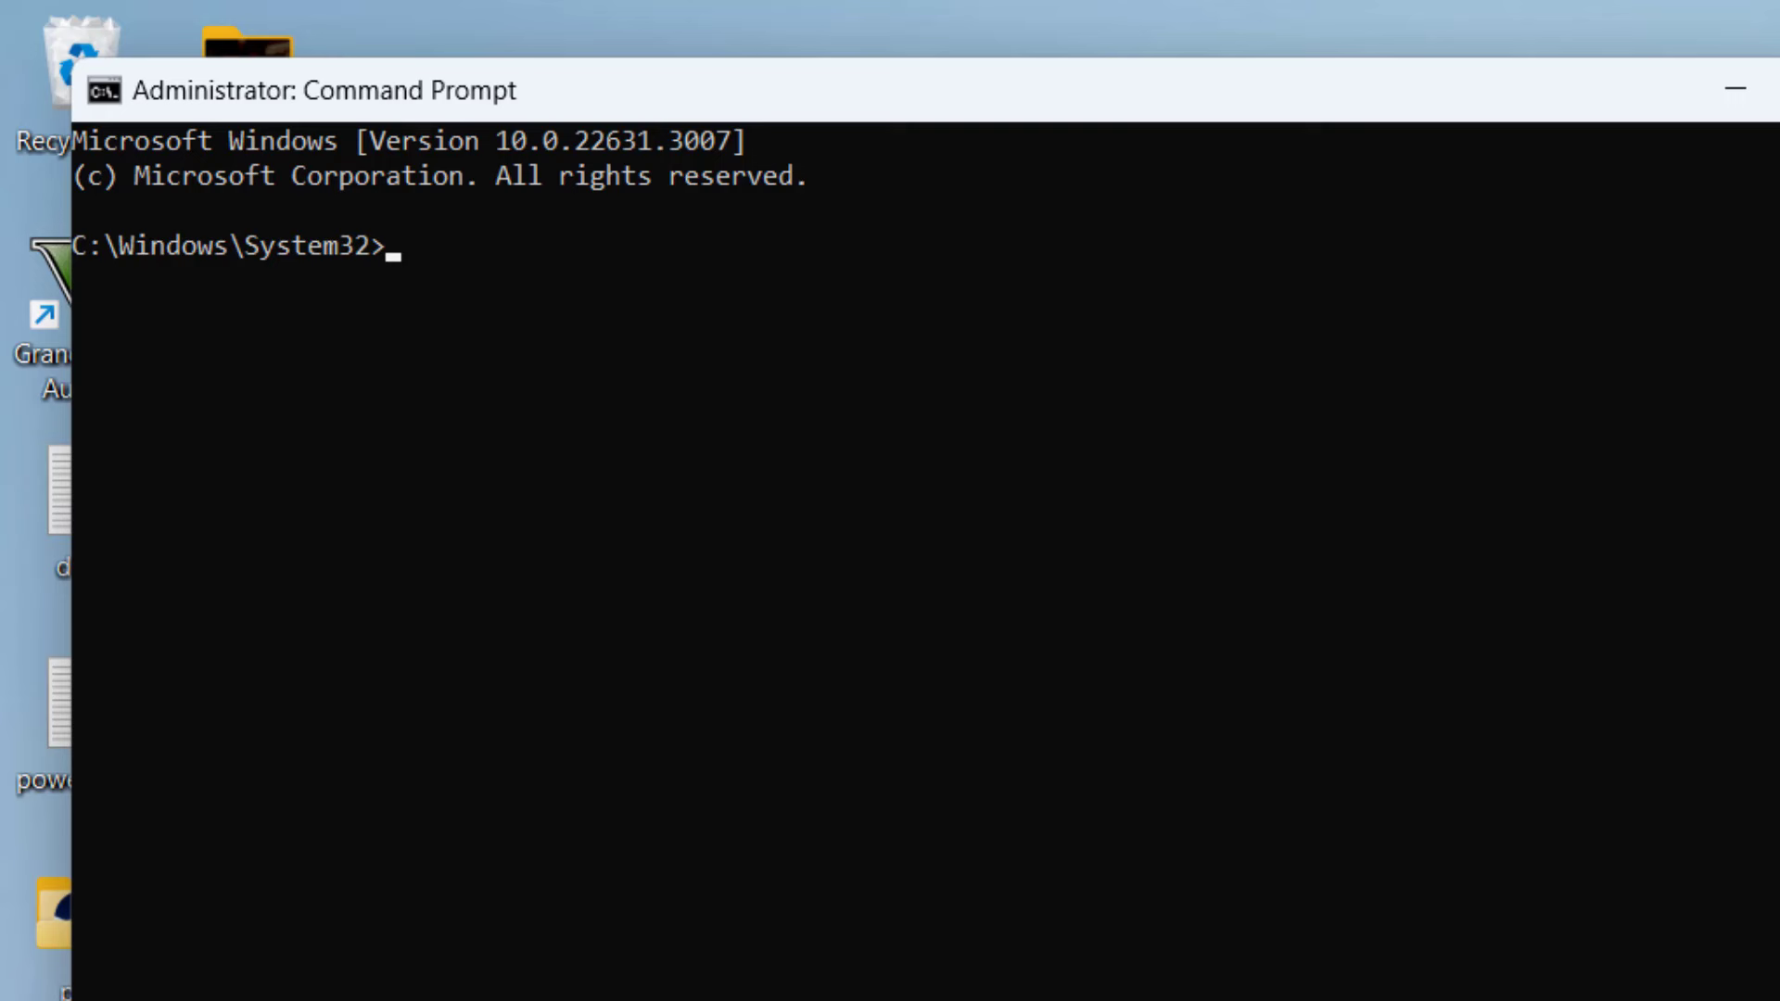
Run 'sc delete vgc' and 'sc delete vgk', then close Command Prompt
{"action": "type", "text": "sc delete"}
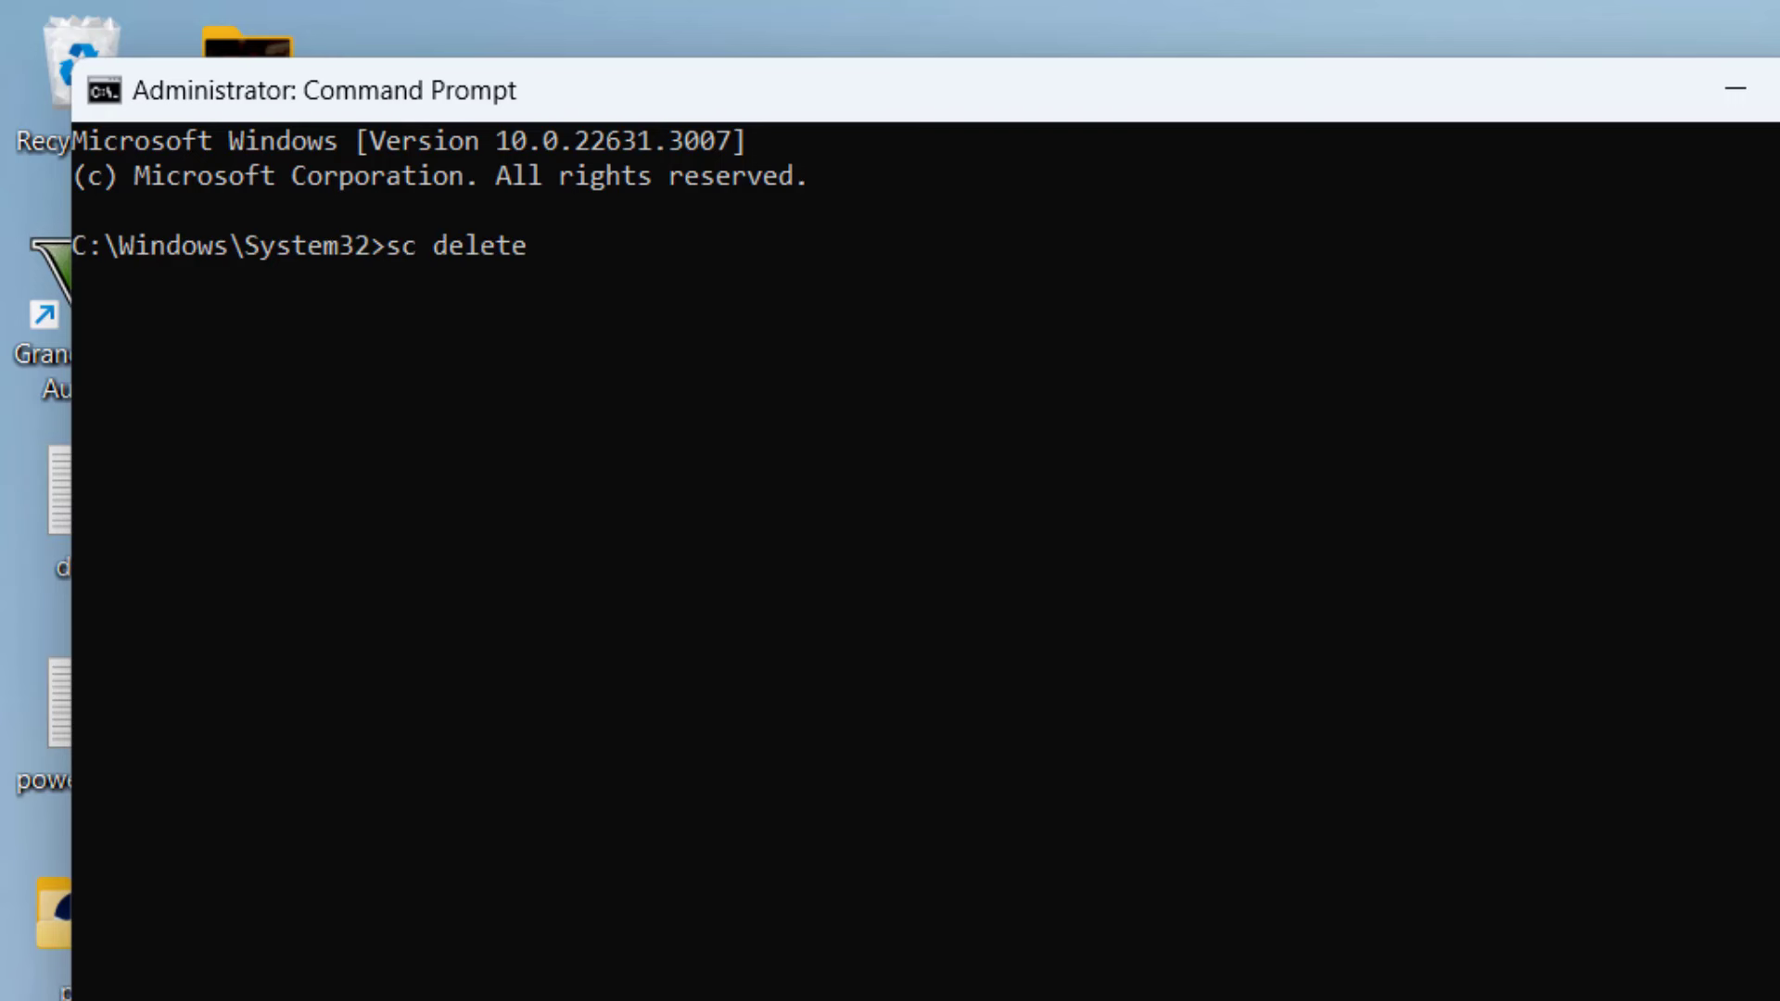
{"action": "type", "text": " vgk"}
{"action": "key", "text": "BackSpace"}
{"action": "type", "text": "c"}
{"action": "key", "text": "Return"}
{"action": "type", "text": "sc delete "}
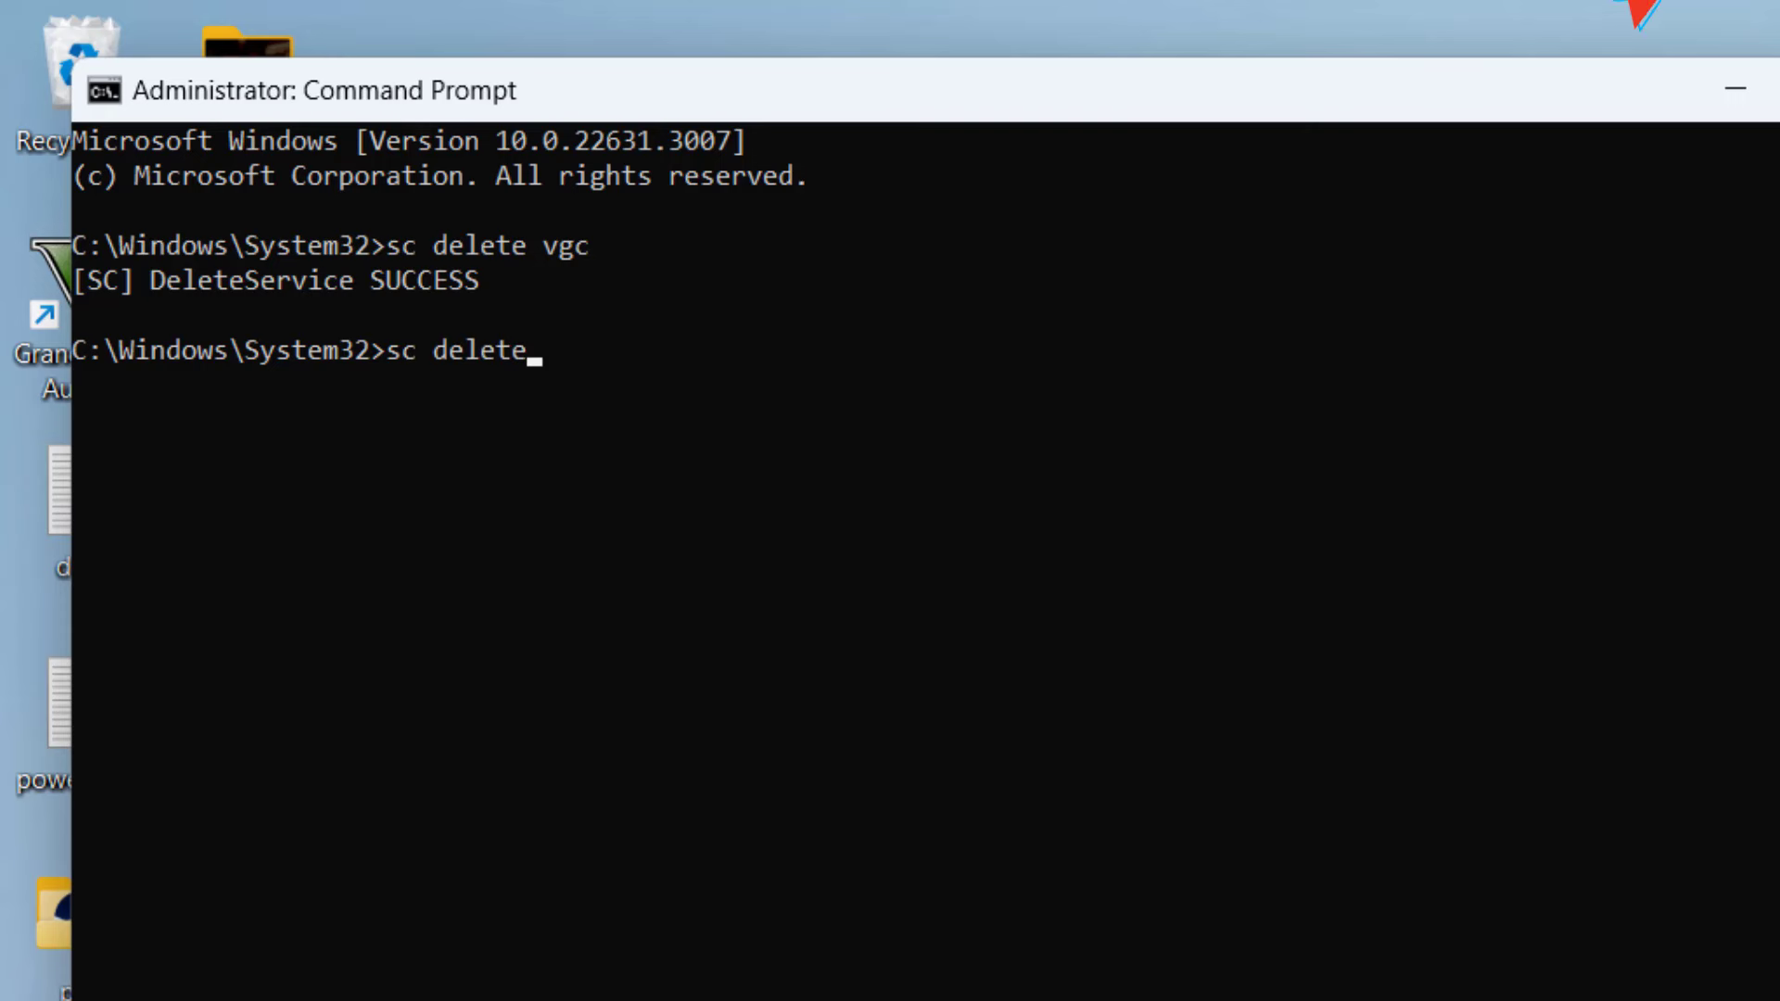
{"action": "type", "text": "gk"}
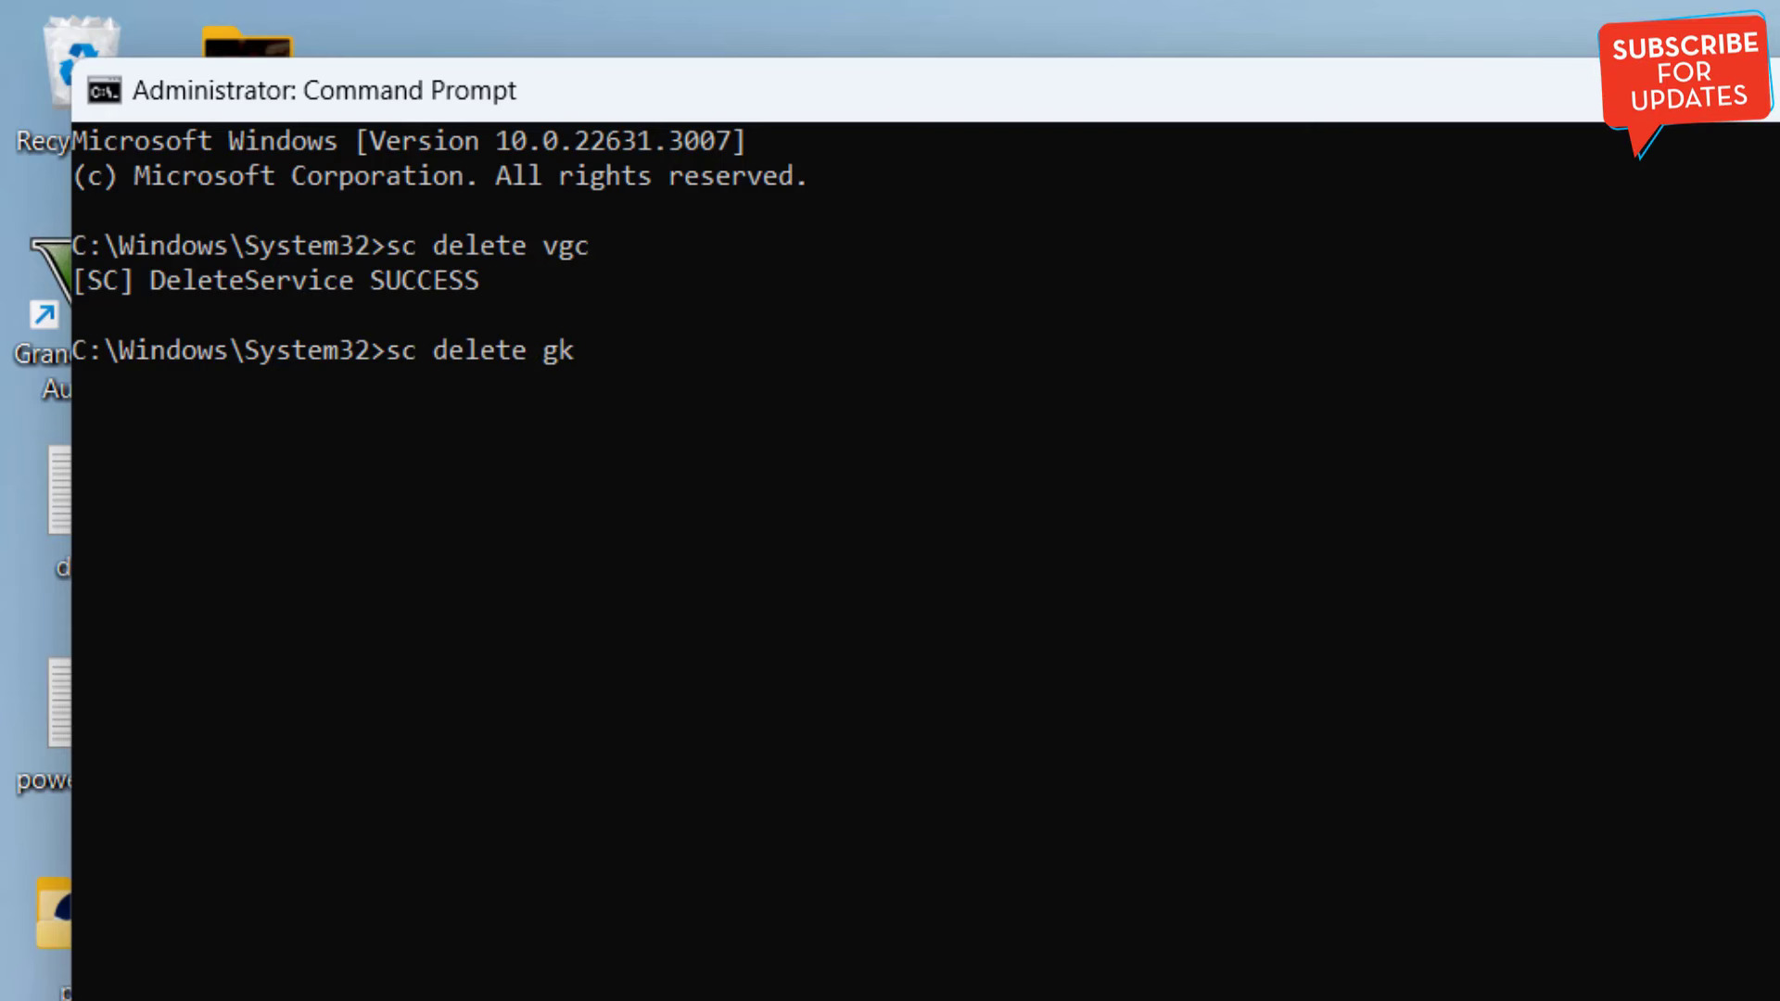
{"action": "key", "text": "BackSpace"}
{"action": "key", "text": "BackSpace"}
{"action": "type", "text": "v"}
{"action": "type", "text": "gk"}
{"action": "key", "text": "Return"}
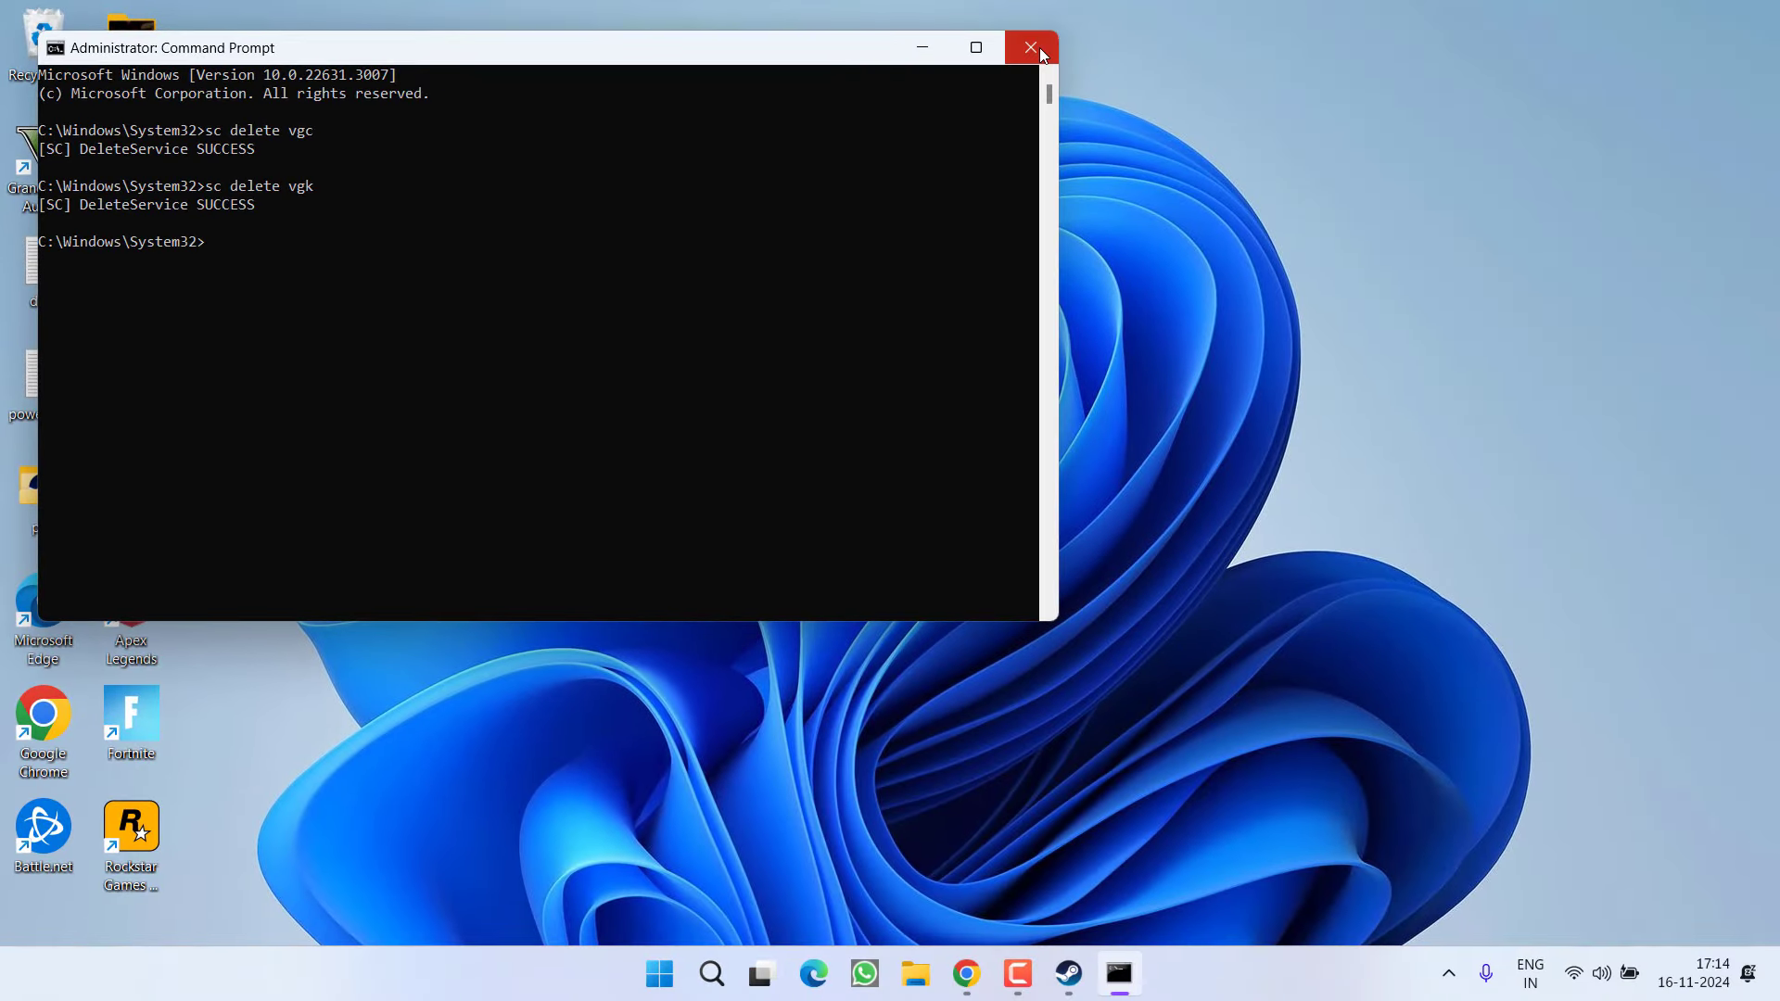
{"action": "left_click", "coordinate": [1063, 49]}
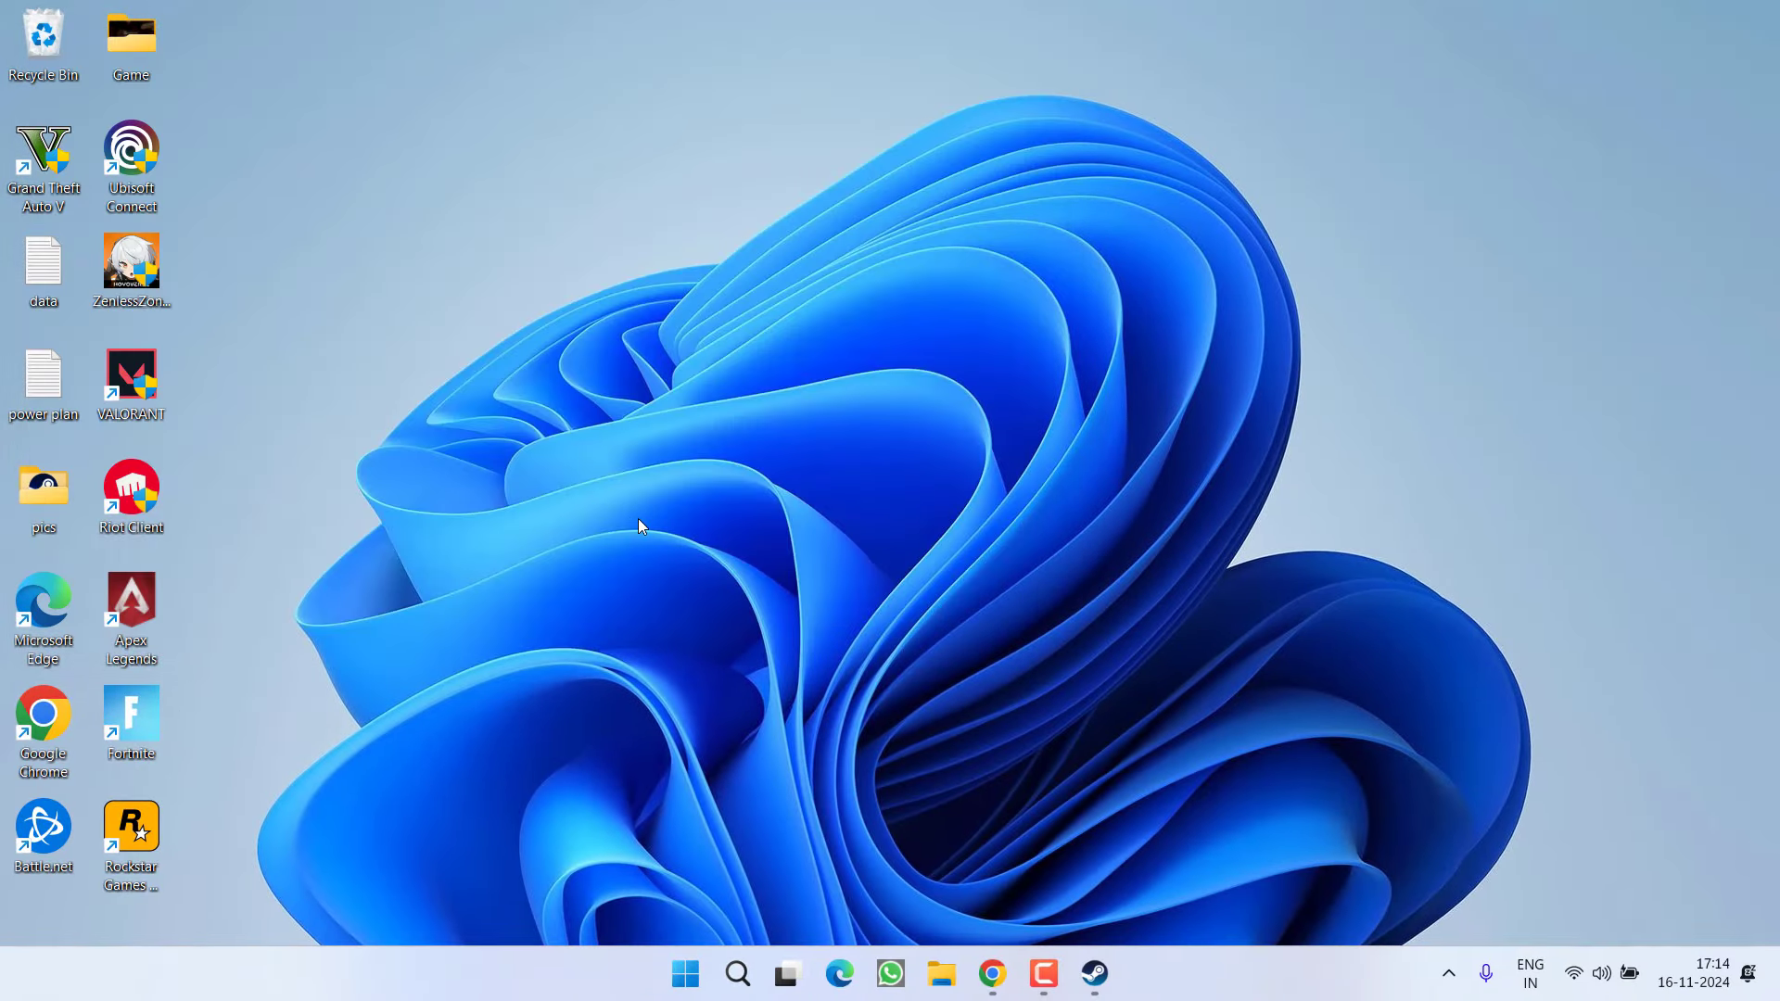
Try deleting C:\Program Files\Riot Vanguard, cancel the Folder In Use warning, and close File Explorer
{"action": "key", "text": "super+e"}
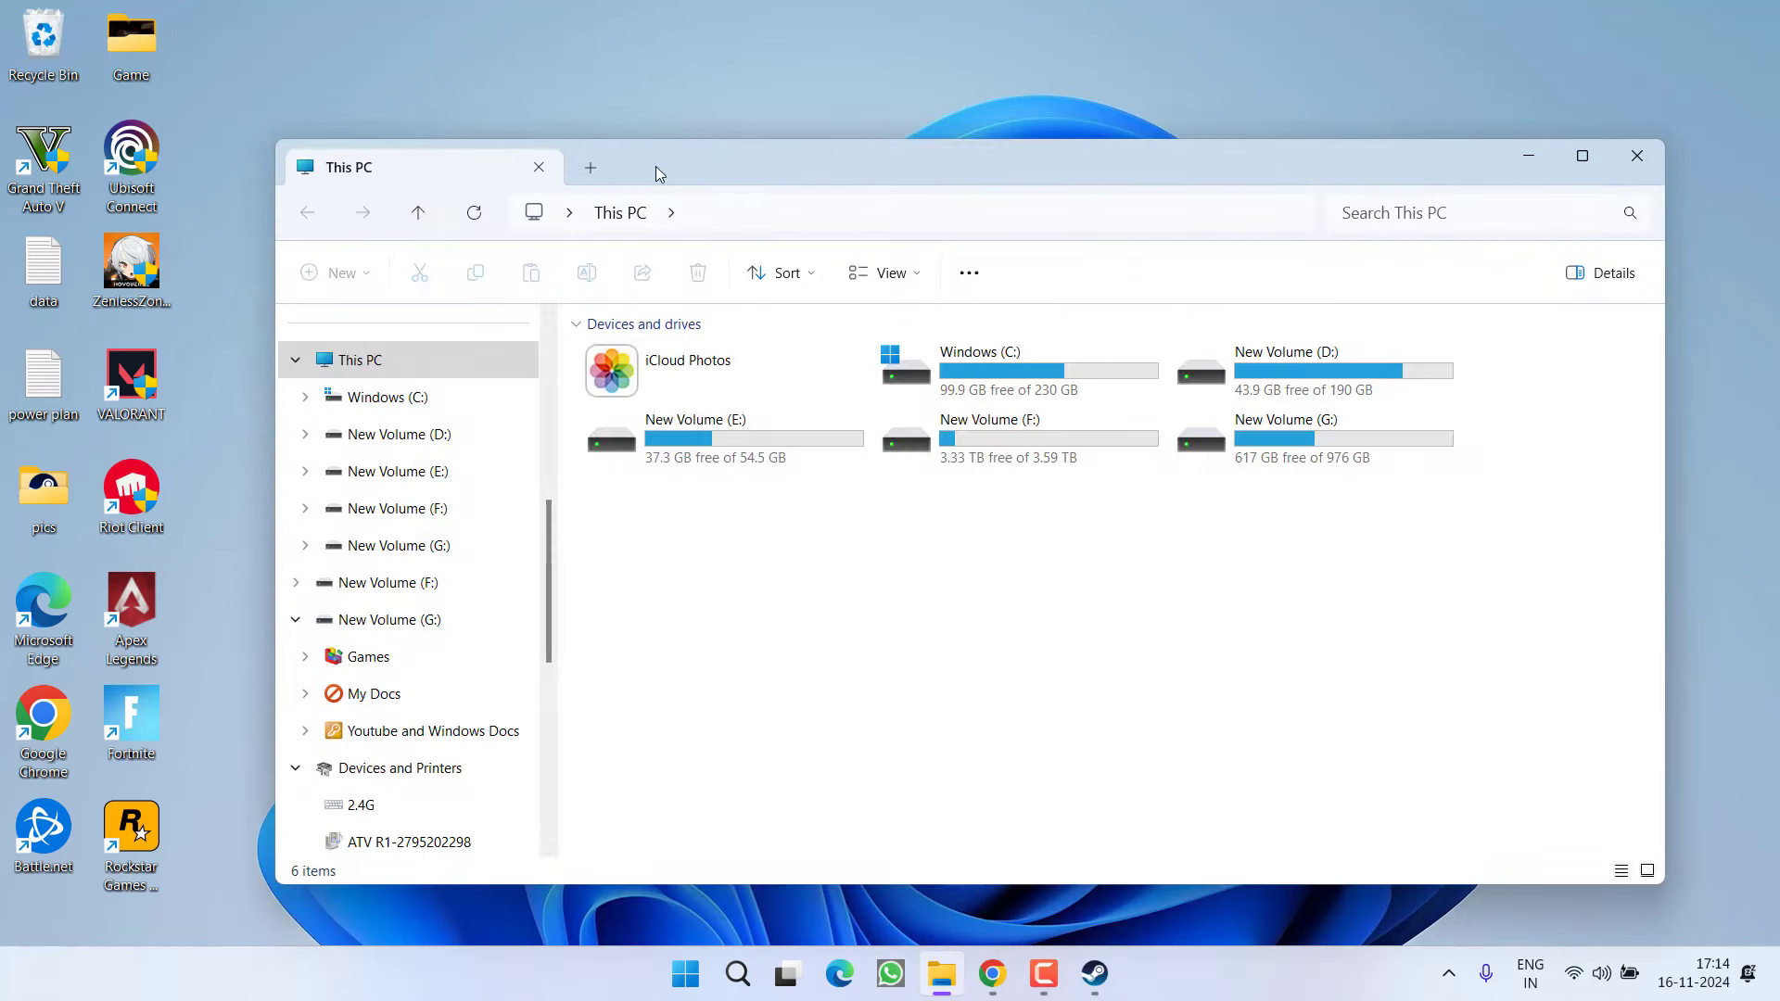
{"action": "double_click", "coordinate": [1024, 392]}
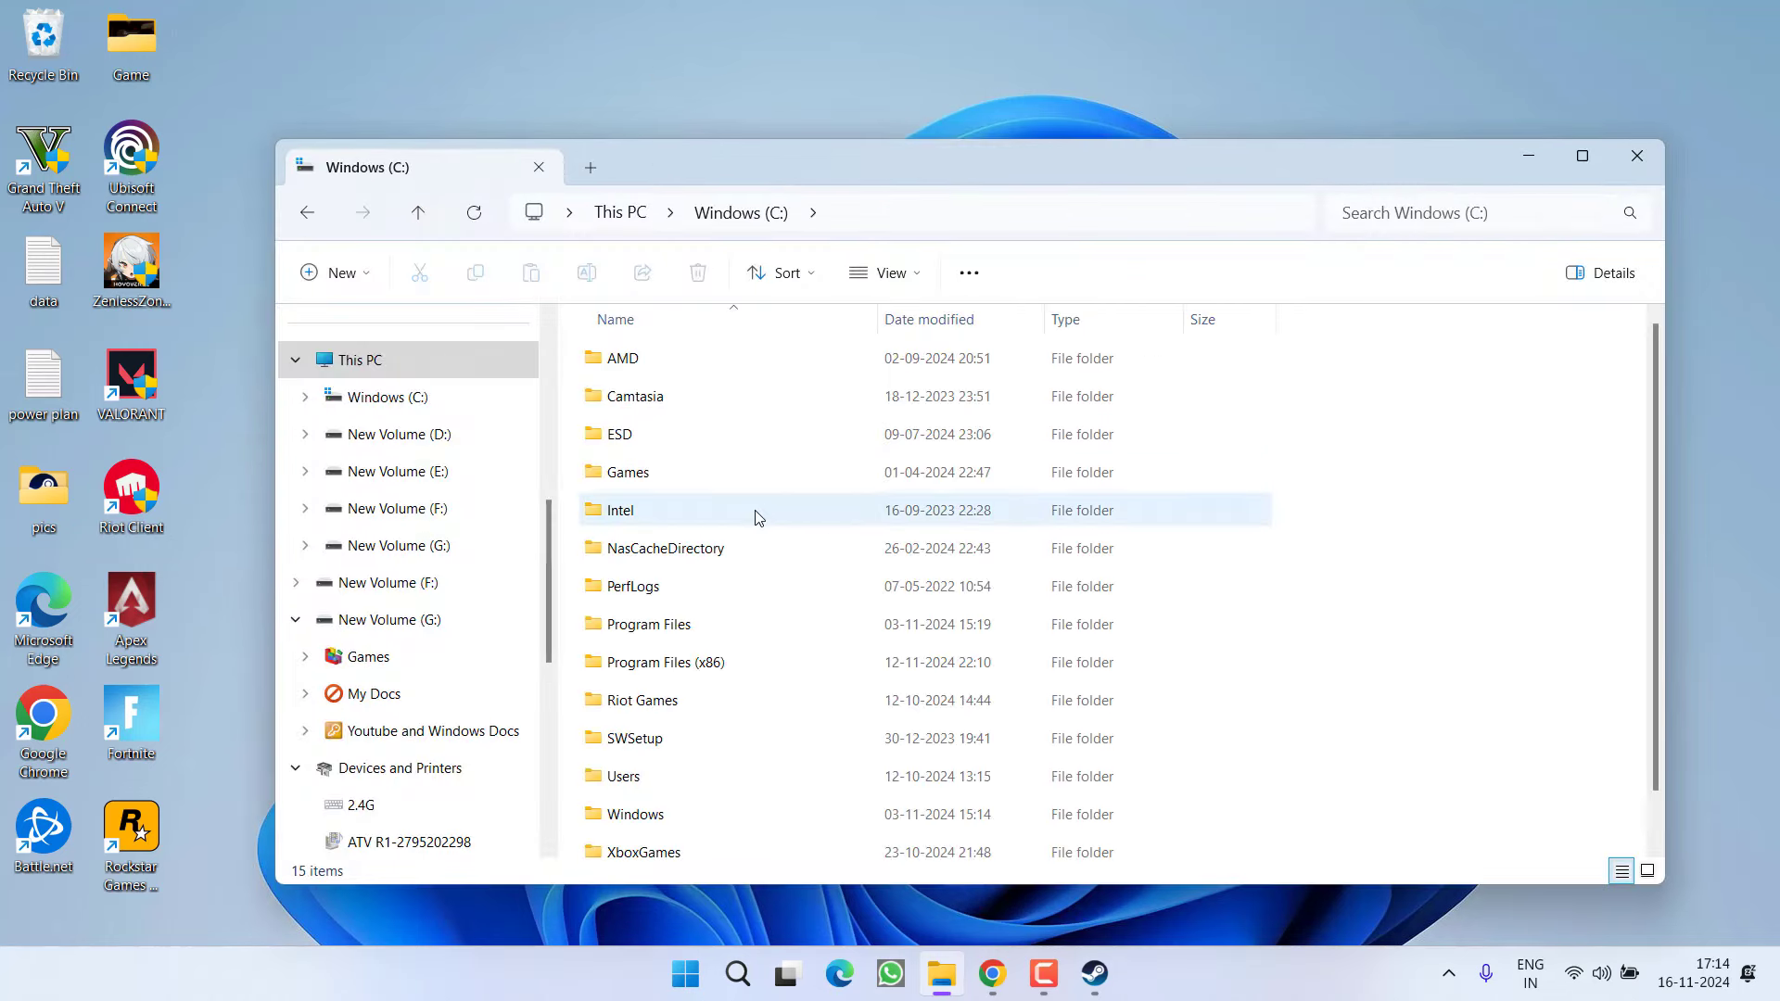
{"action": "double_click", "coordinate": [649, 624]}
{"action": "scroll", "coordinate": [705, 463], "scroll_direction": "down", "scroll_amount": 10}
{"action": "left_click", "coordinate": [711, 417]}
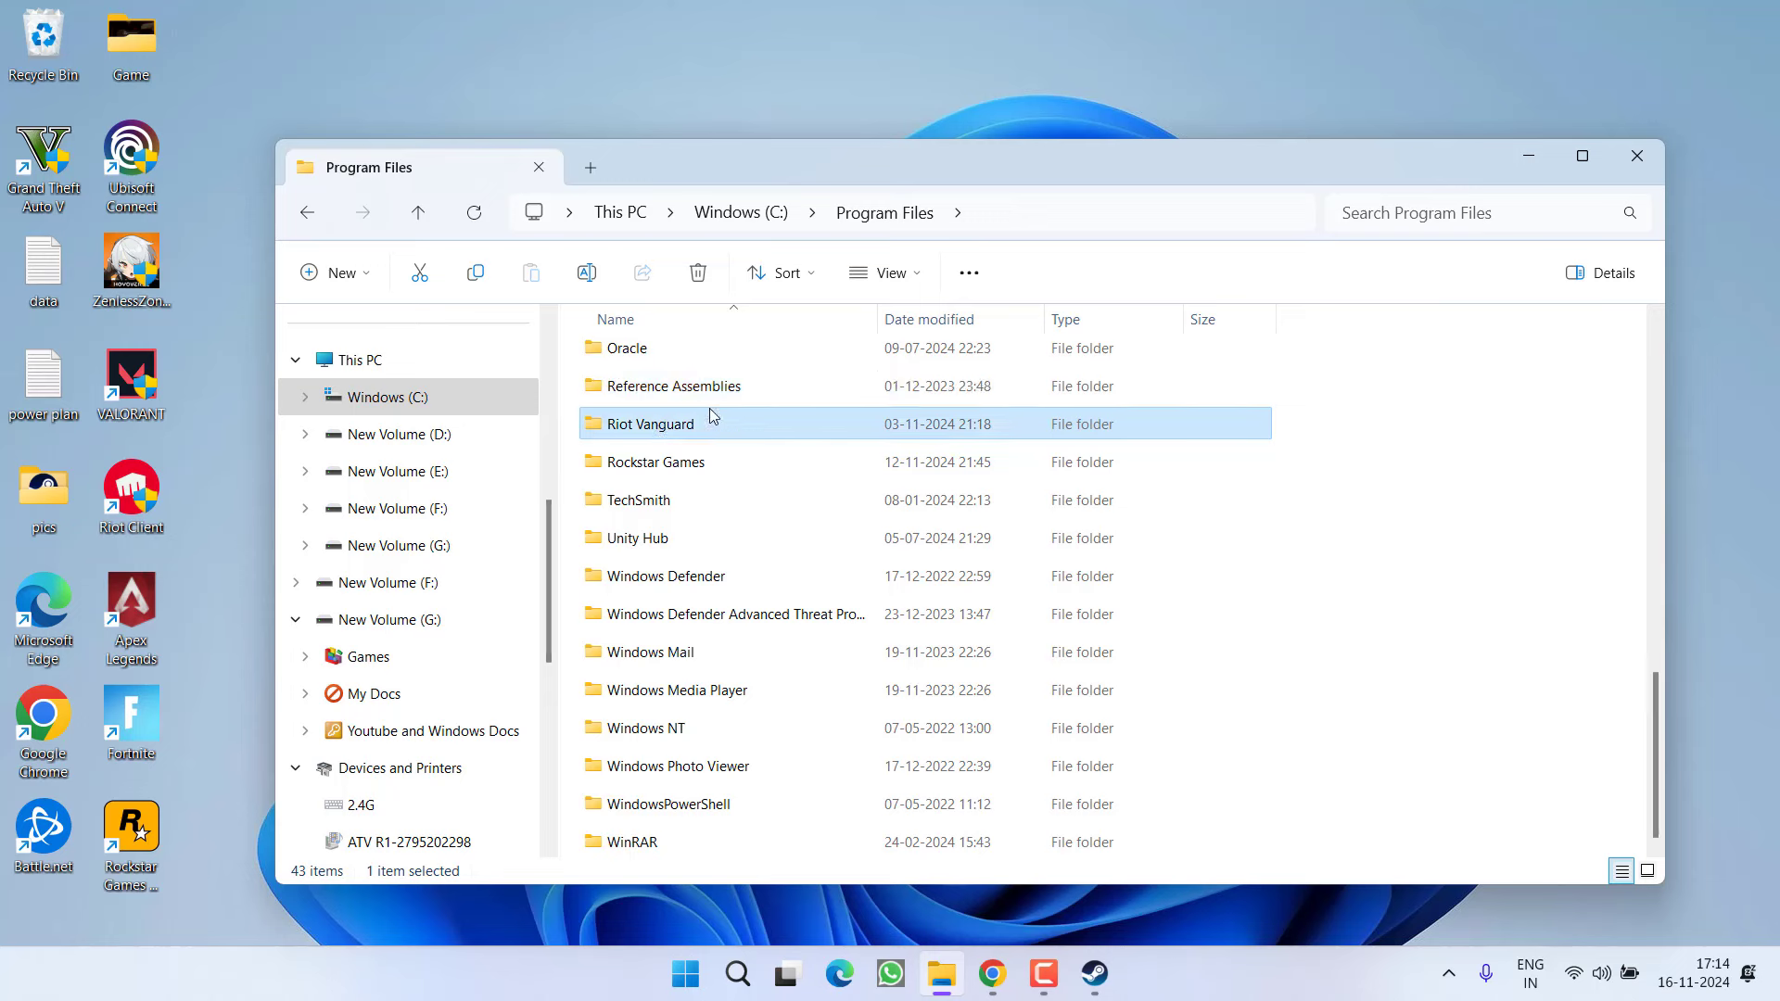
{"action": "right_click", "coordinate": [657, 425]}
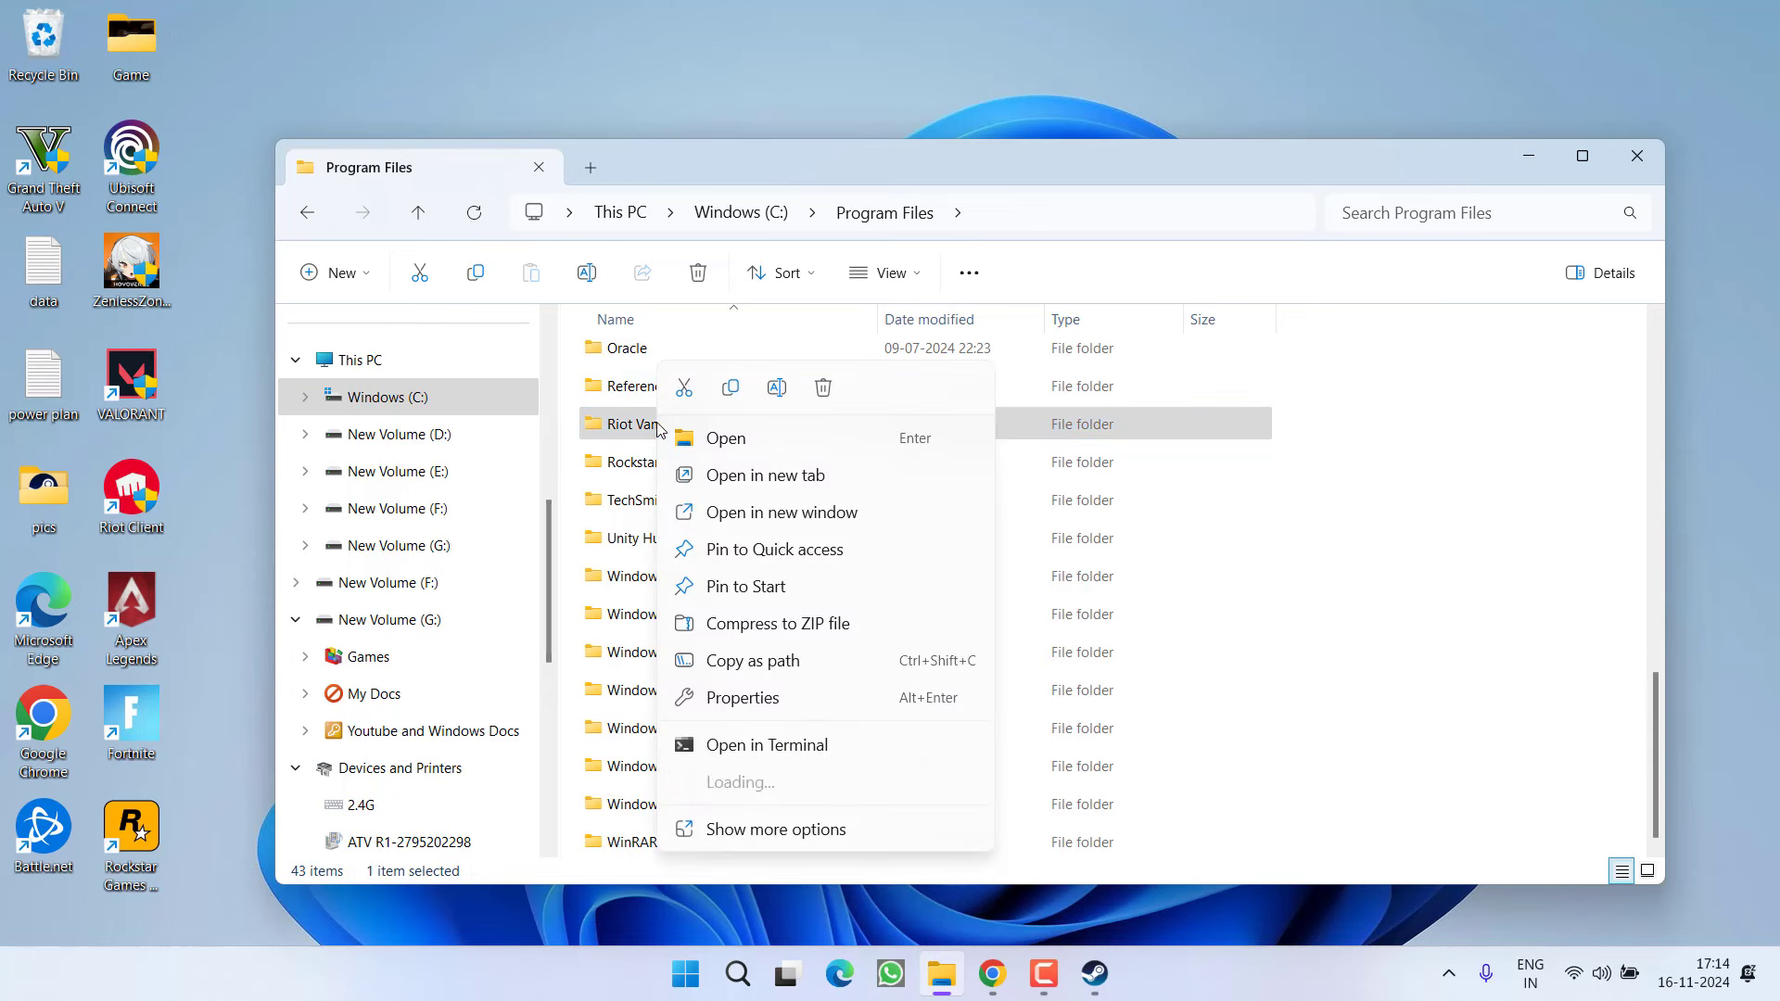
{"action": "left_click", "coordinate": [823, 388]}
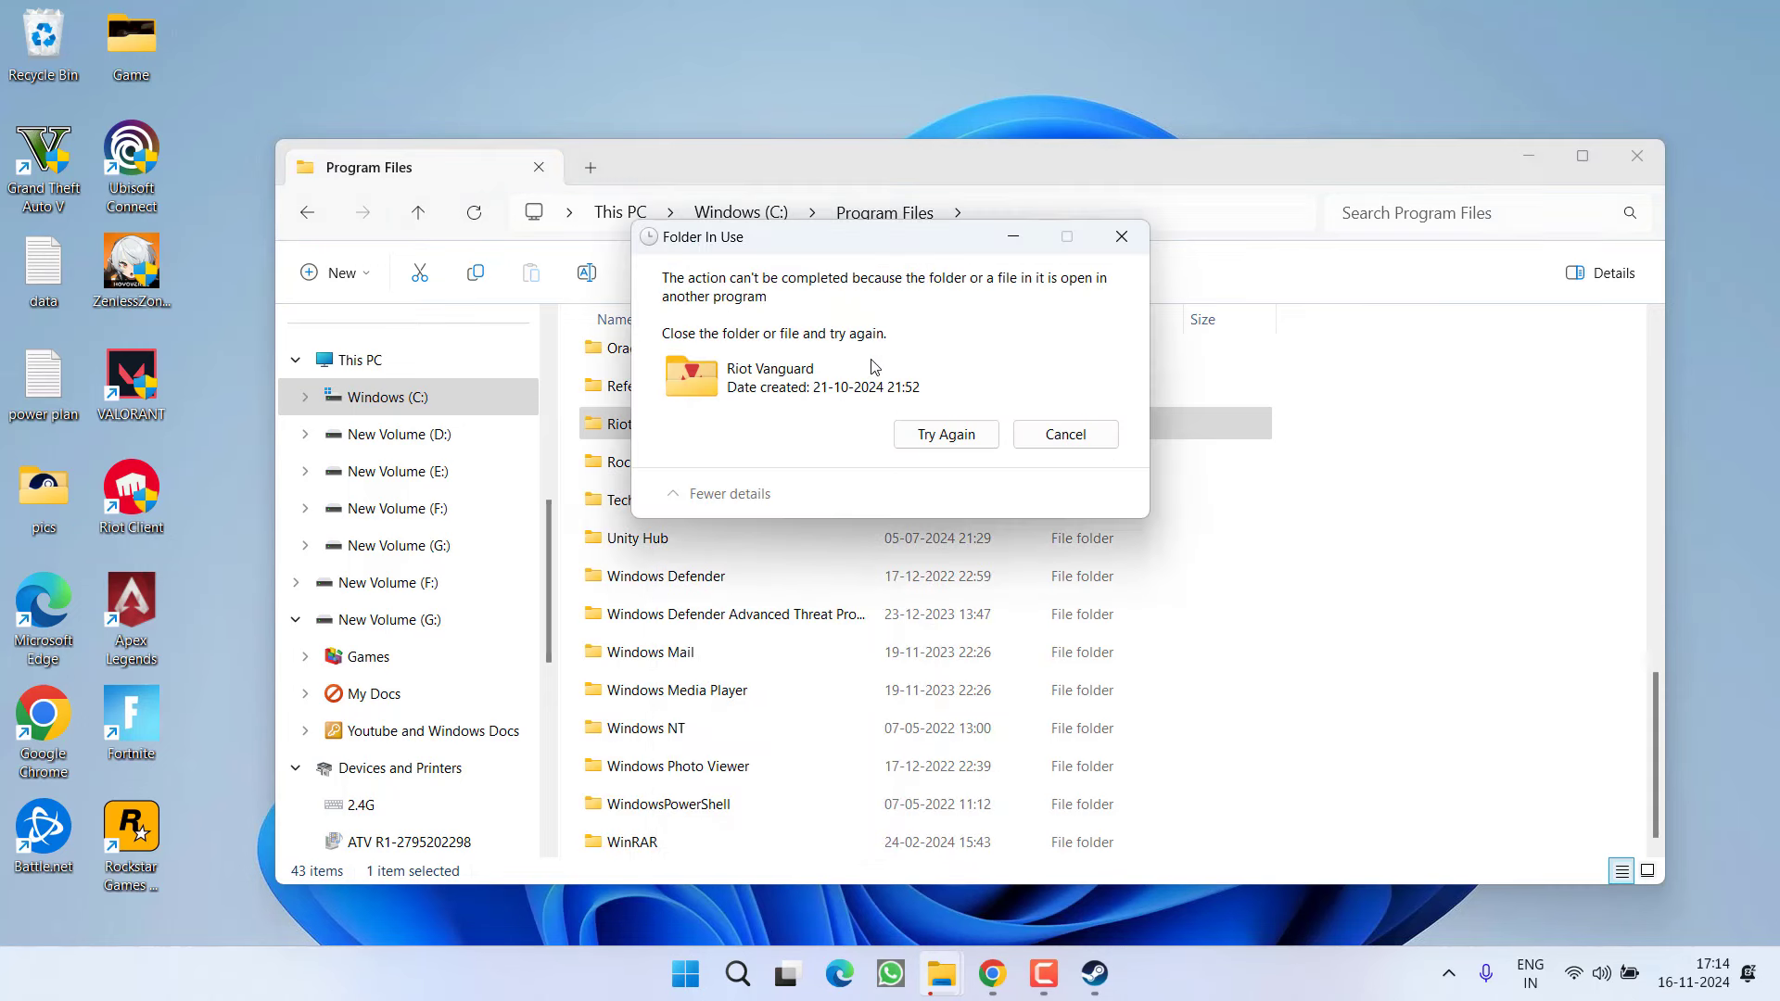
{"action": "left_click", "coordinate": [1066, 436]}
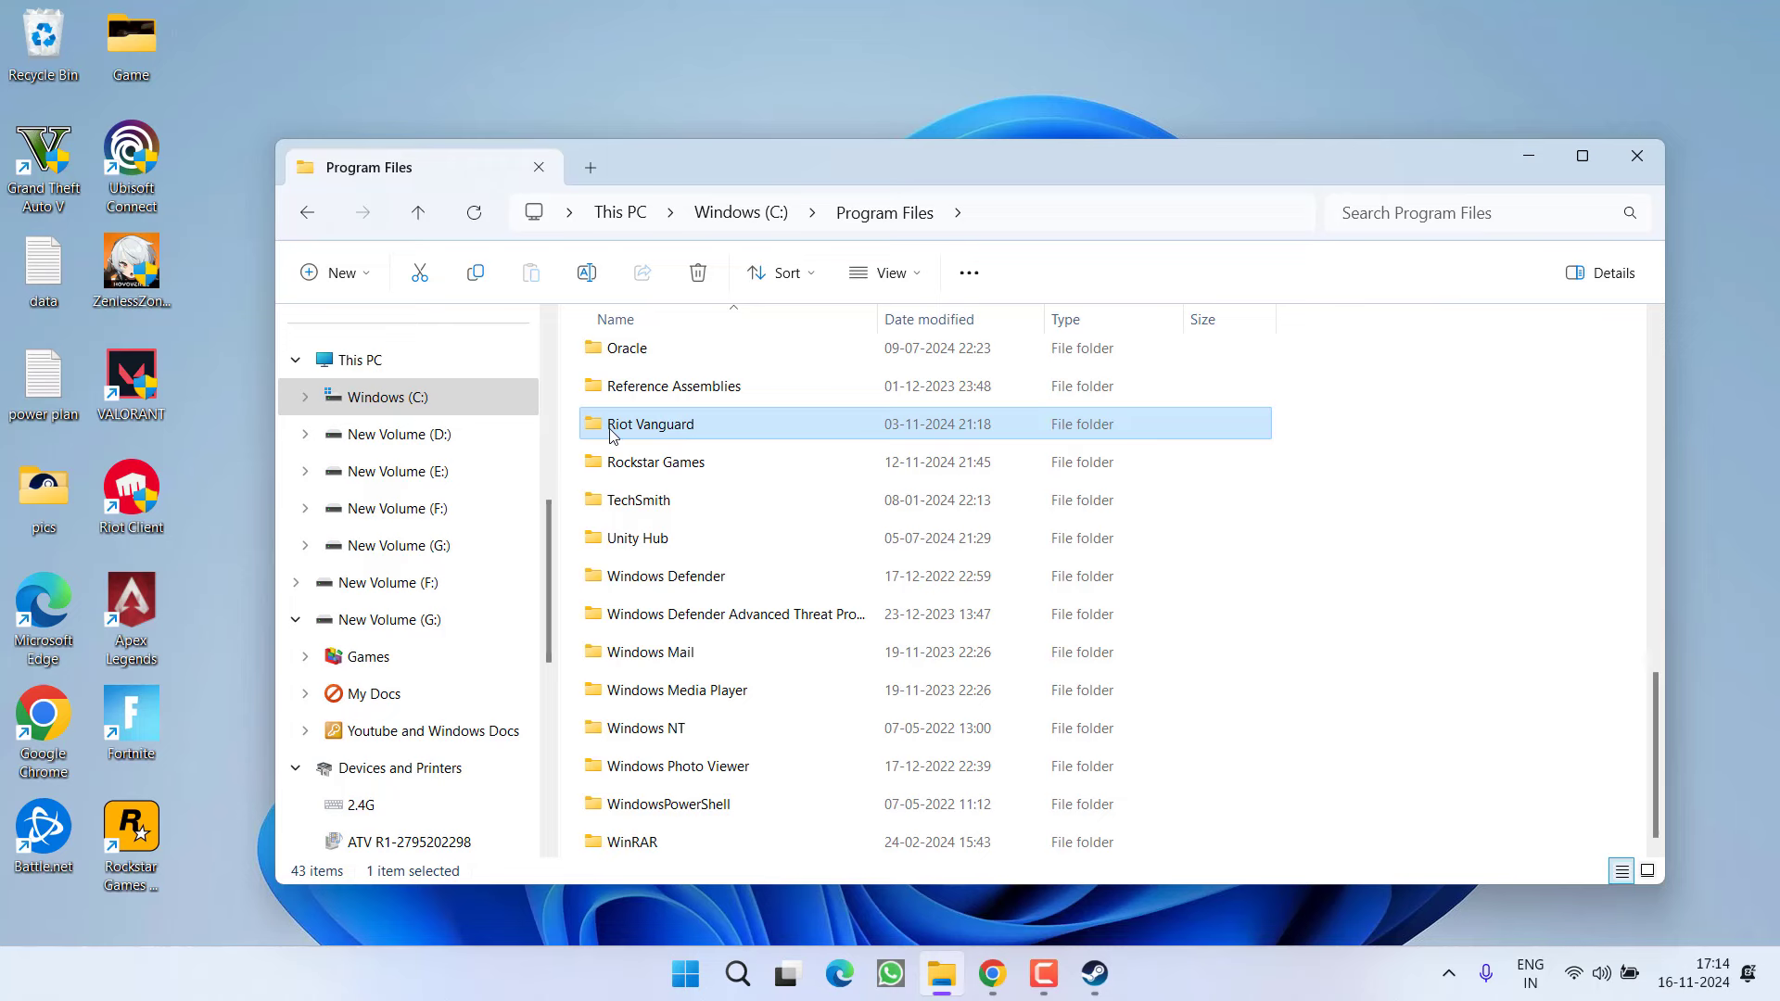
{"action": "left_click", "coordinate": [1638, 155]}
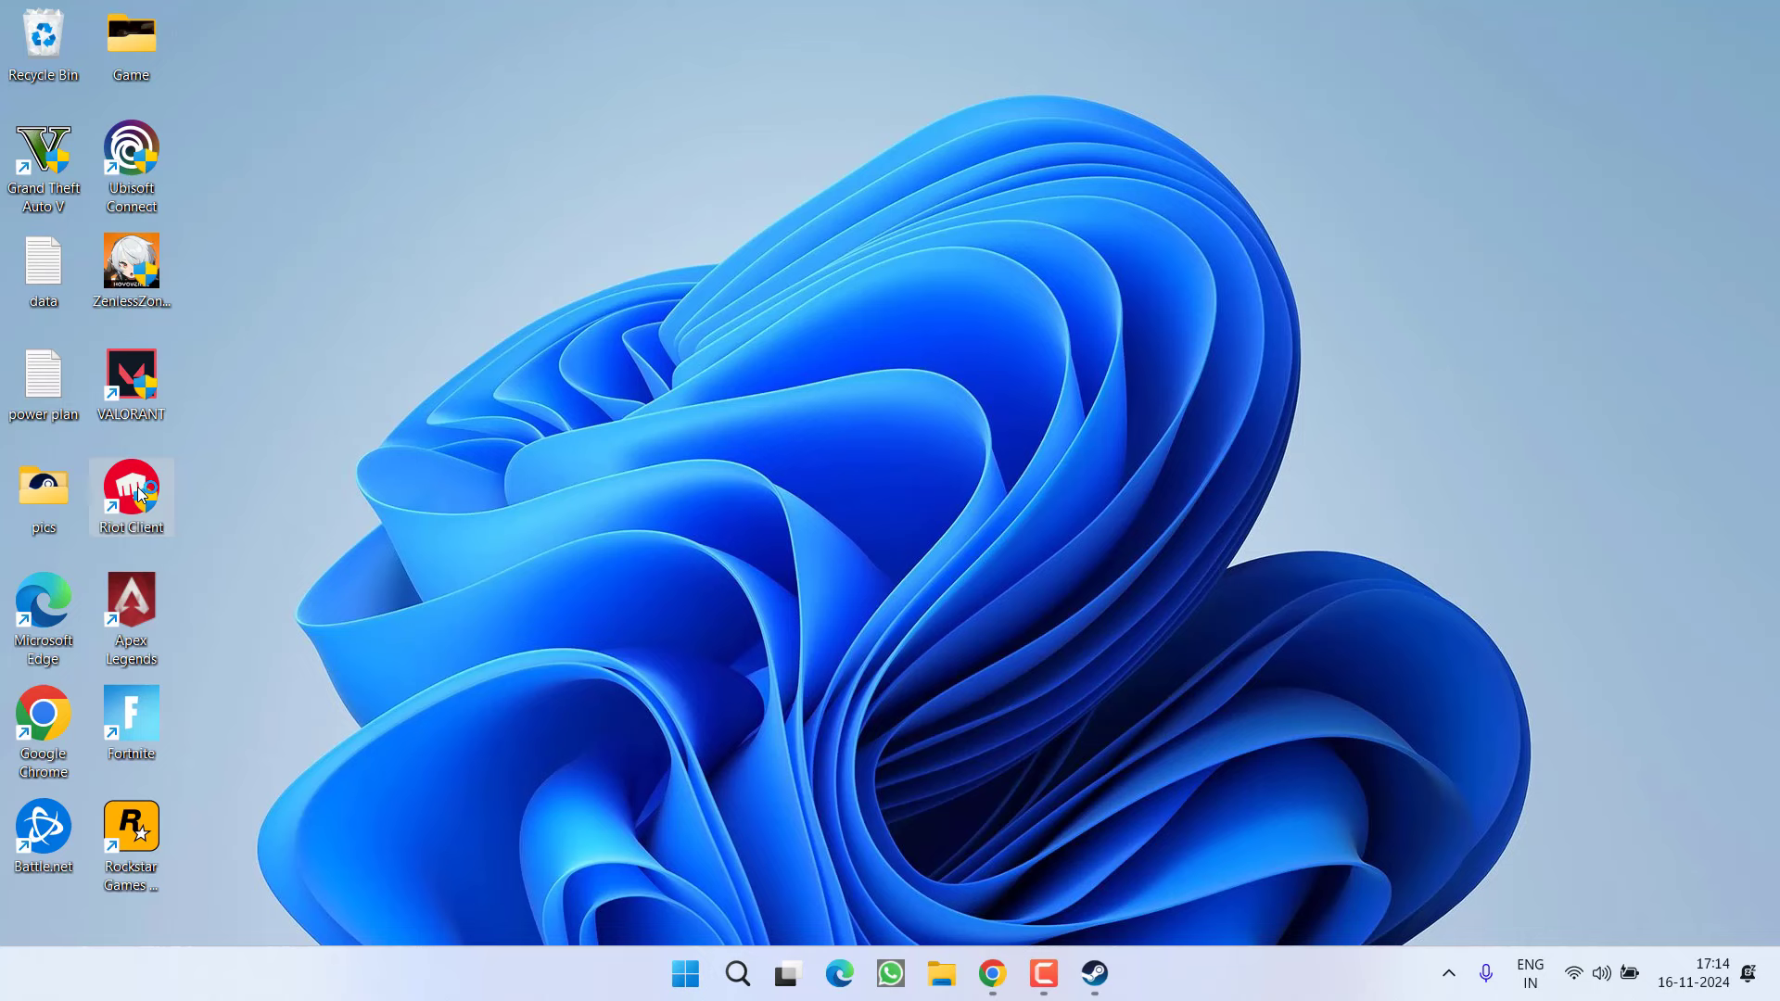
Launch the Riot Client, approve UAC, and sign in with the listed Google account
{"action": "double_click", "coordinate": [139, 496]}
{"action": "left_click", "coordinate": [810, 684]}
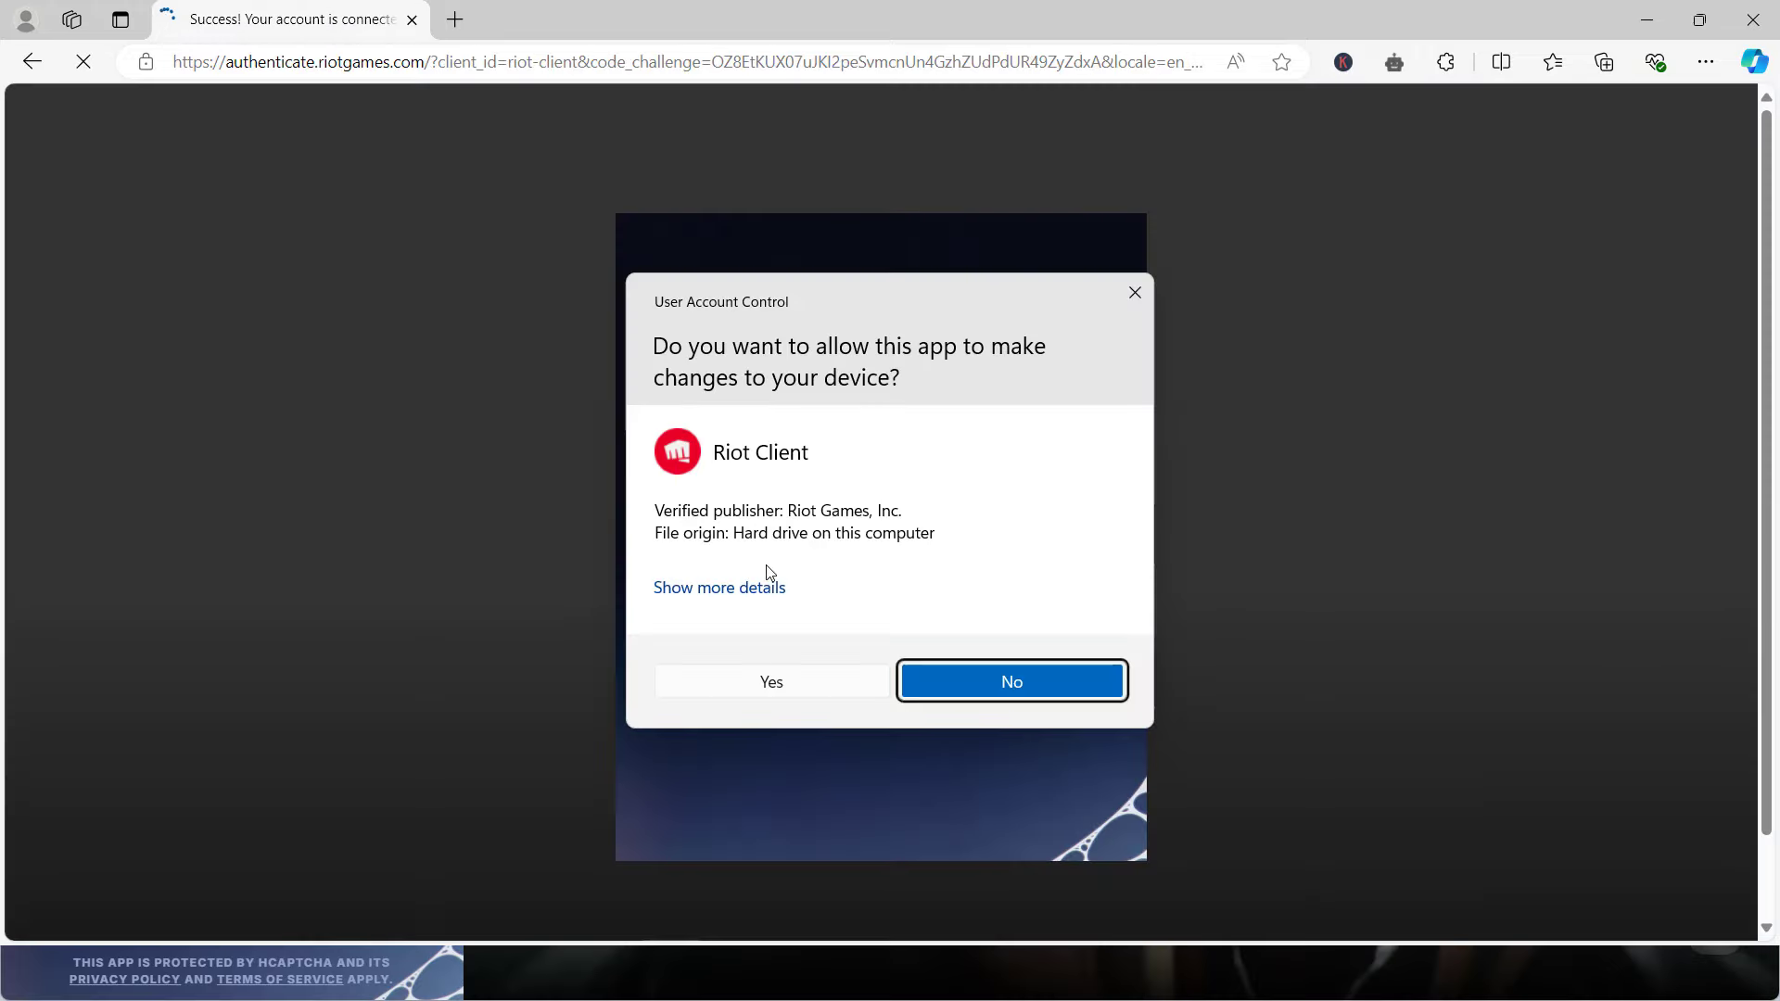
{"action": "left_click", "coordinate": [816, 693]}
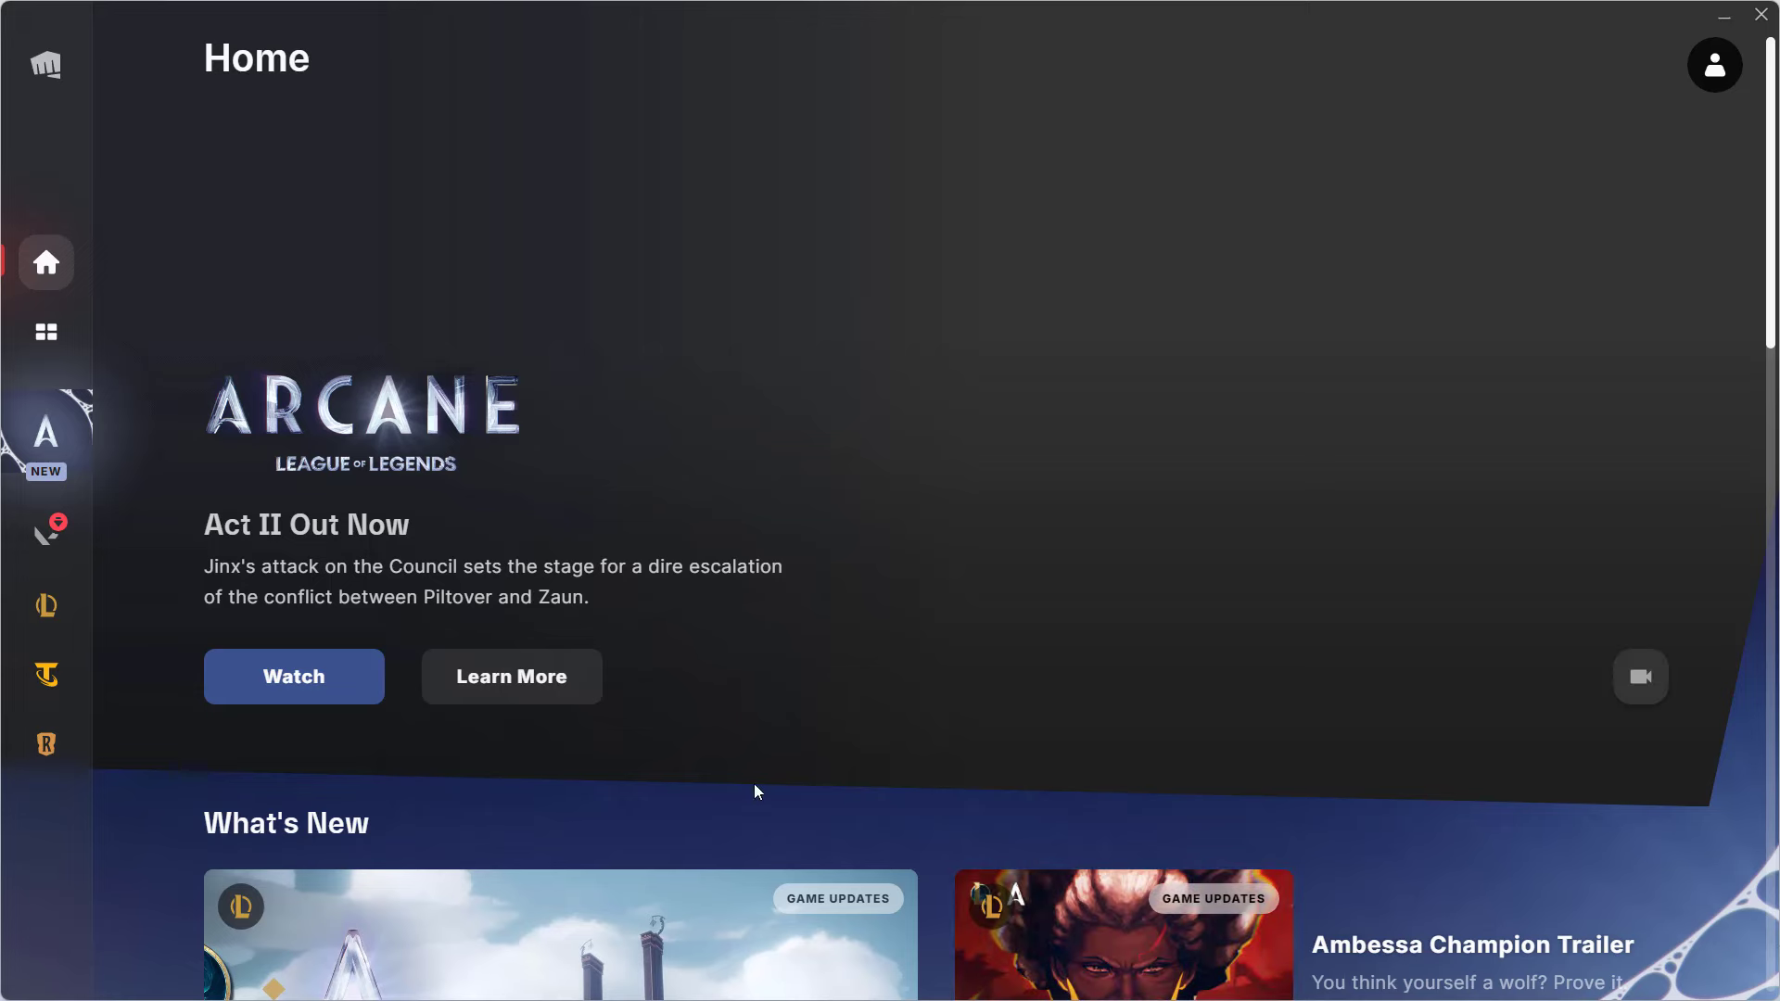
Start the VALORANT update from the client sidebar, then minimize Riot Client and close Edge with Alt+F4
{"action": "left_click", "coordinate": [43, 539]}
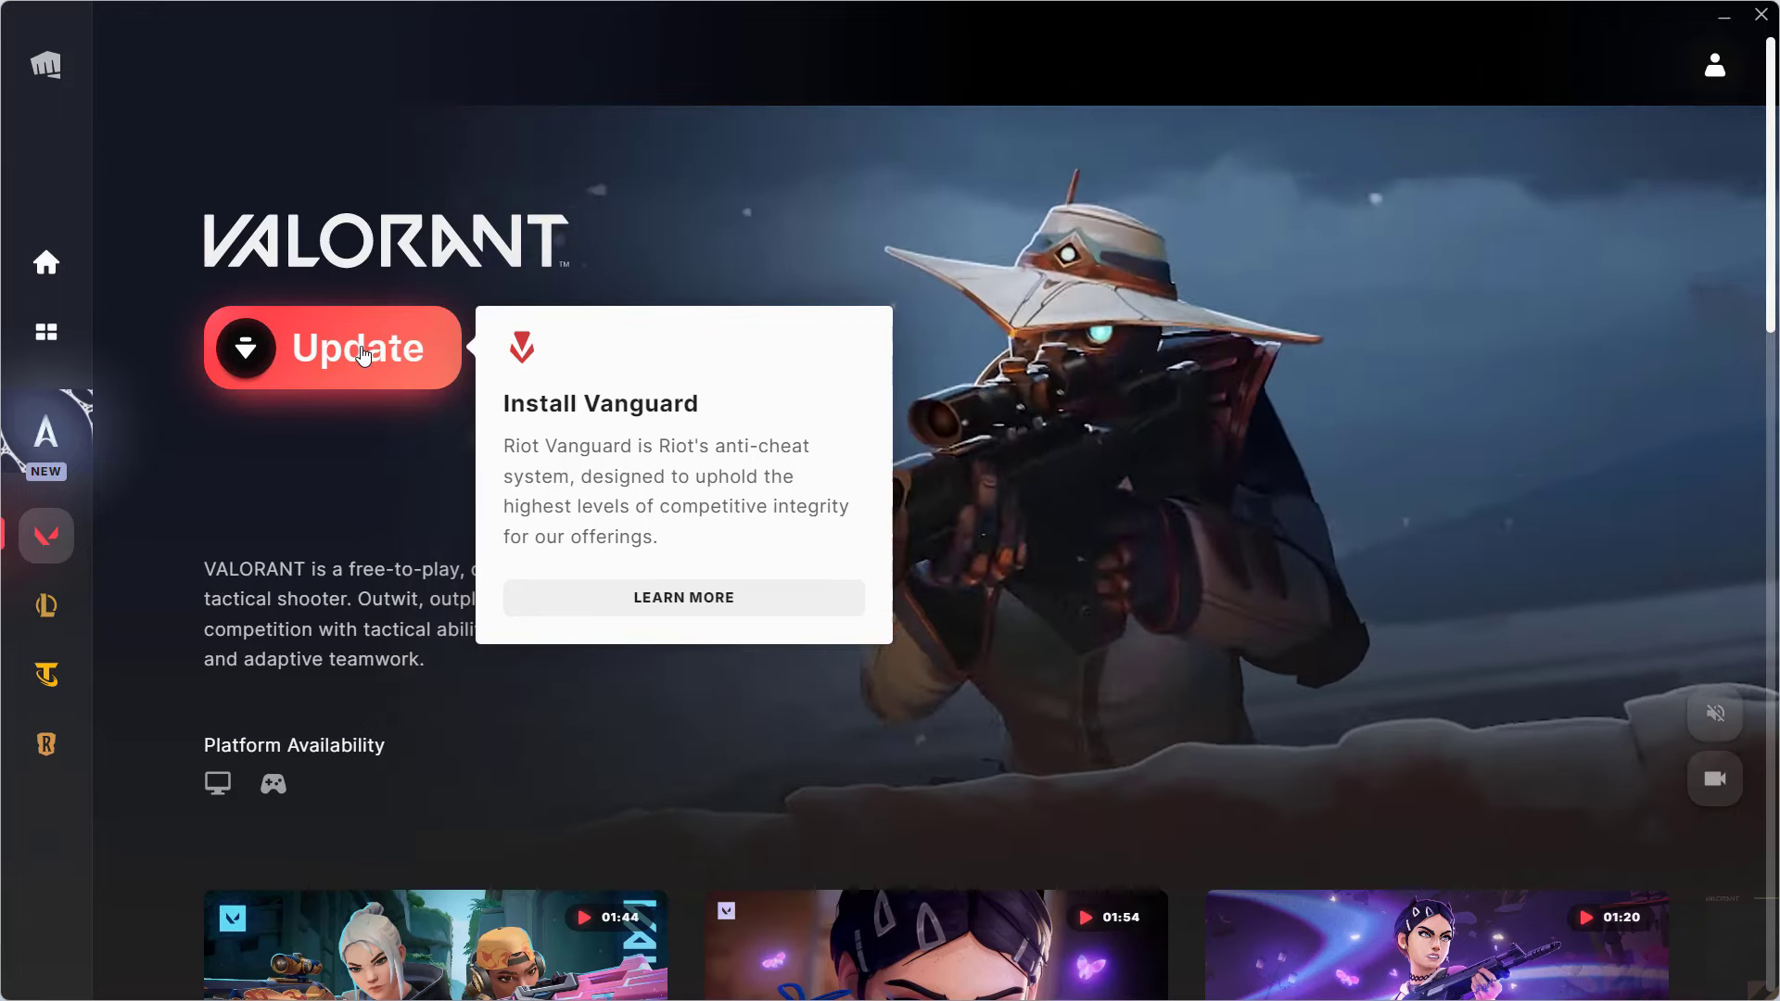
{"action": "left_click", "coordinate": [362, 355]}
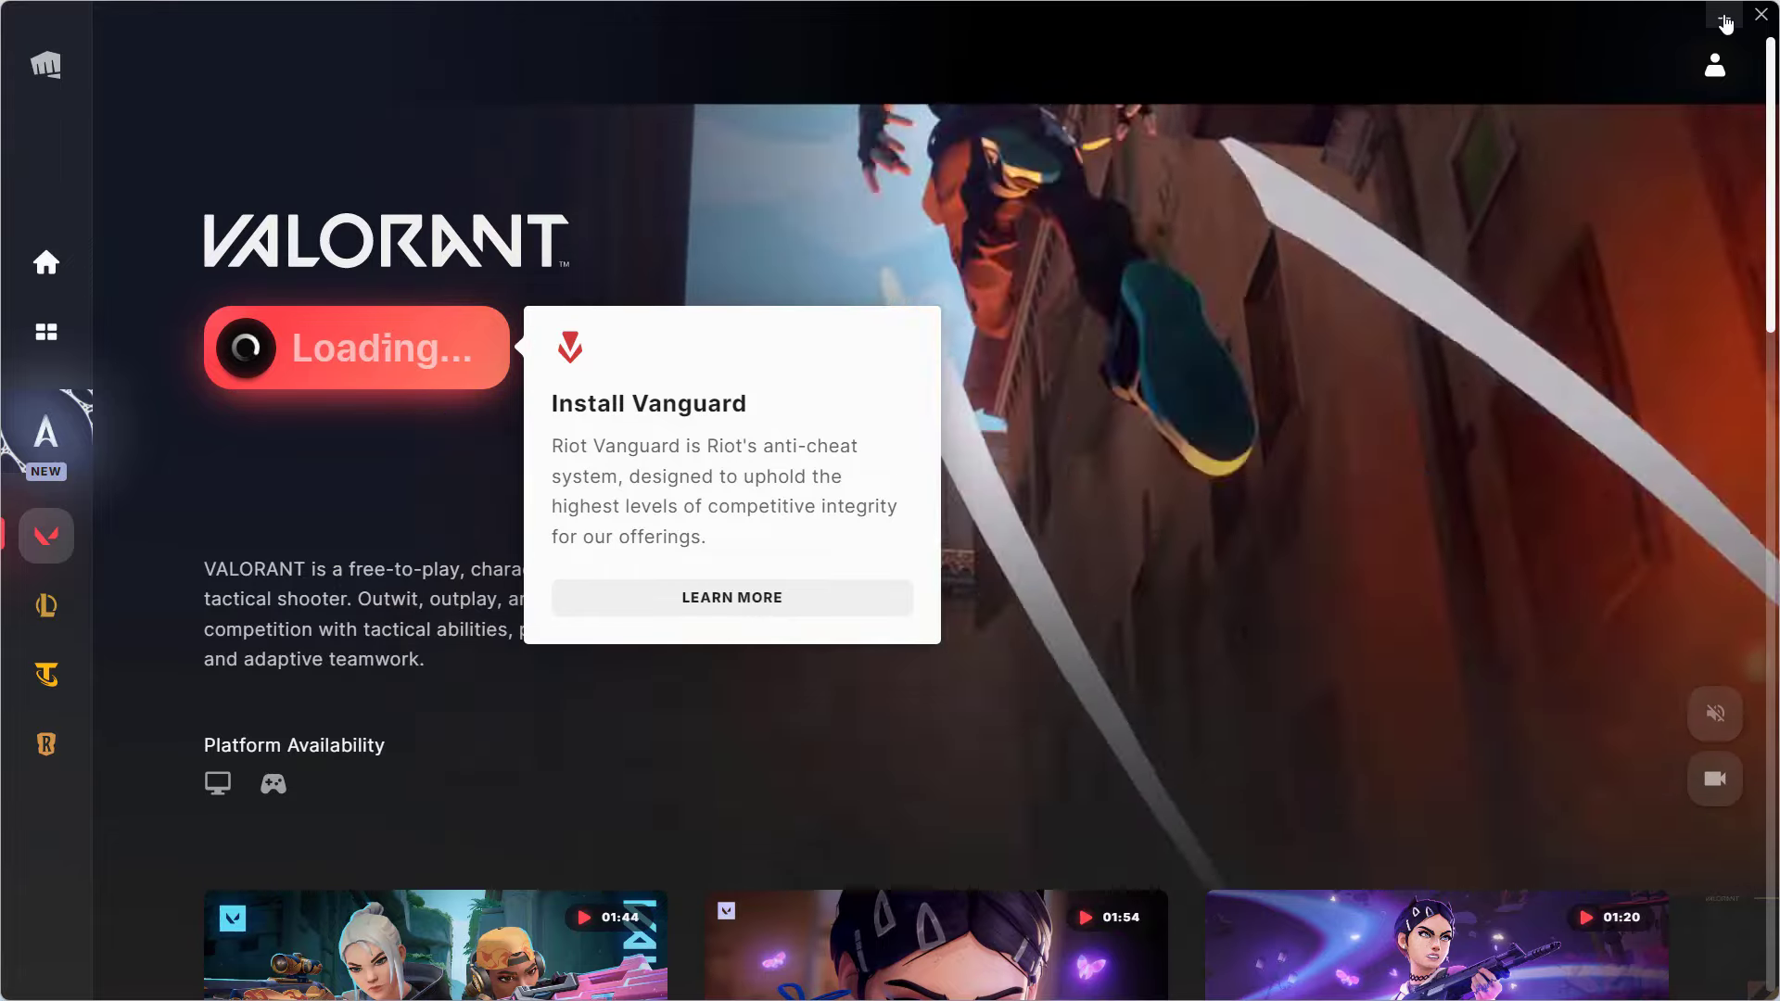
{"action": "left_click", "coordinate": [1725, 20]}
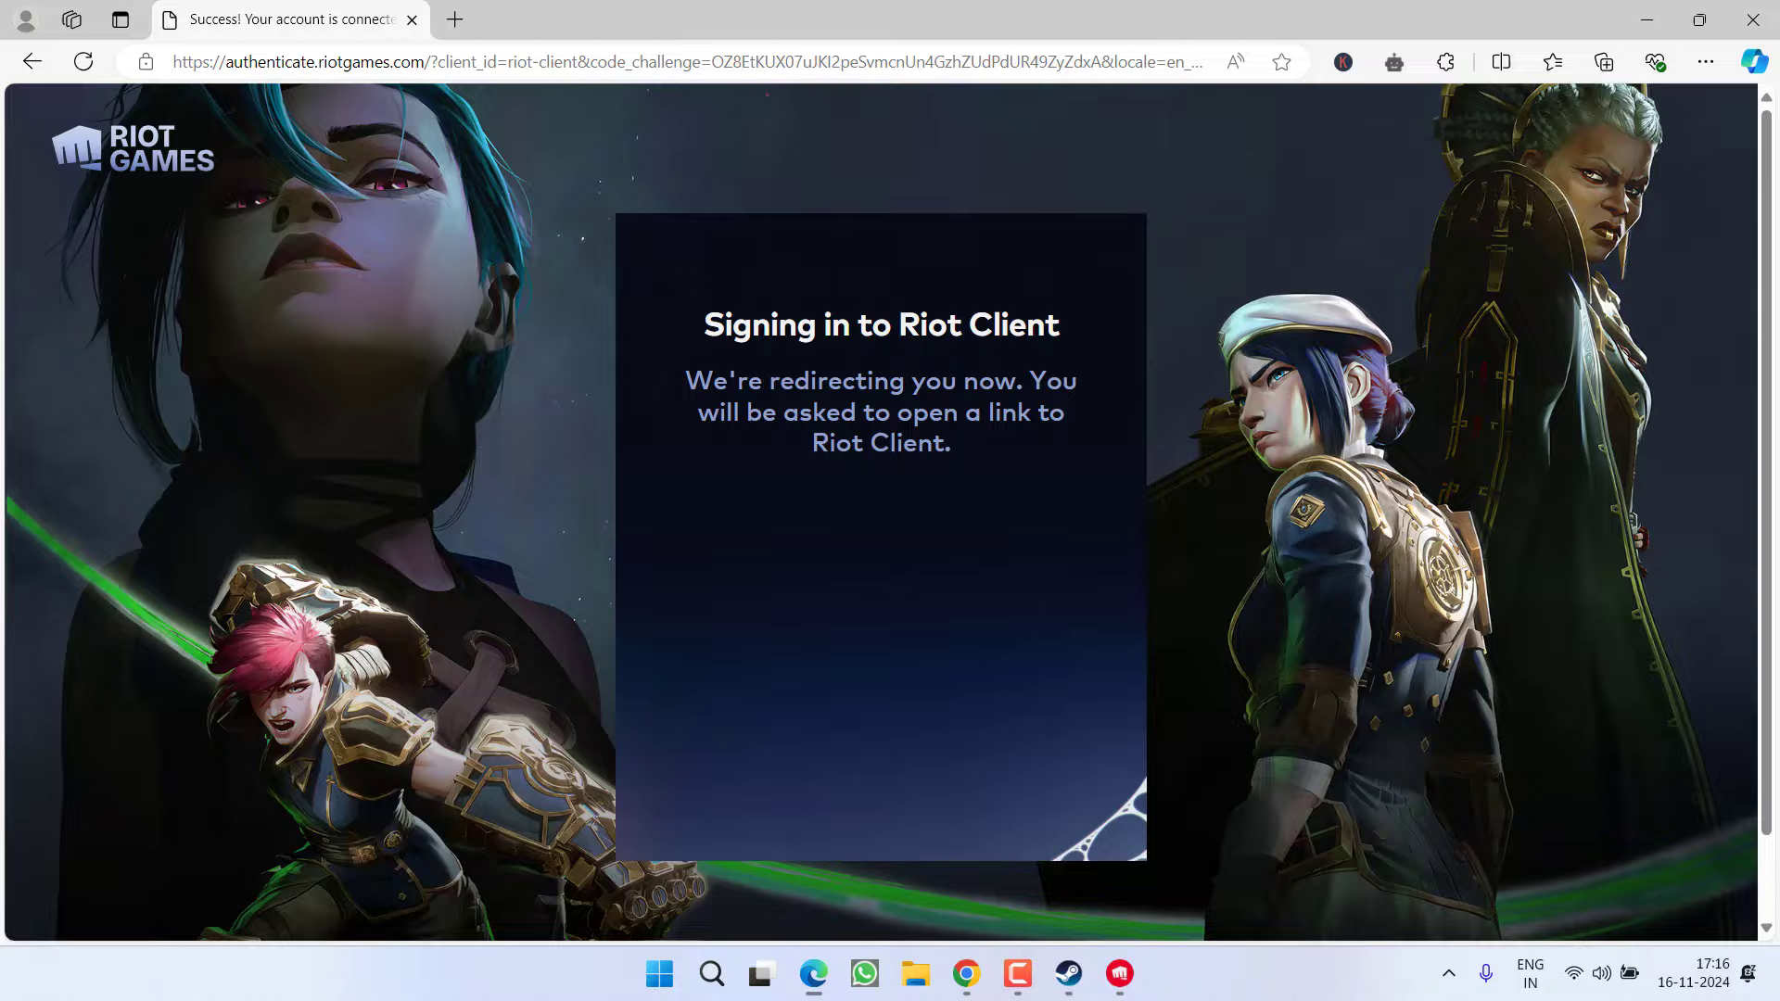
{"action": "key", "text": "alt+F4"}
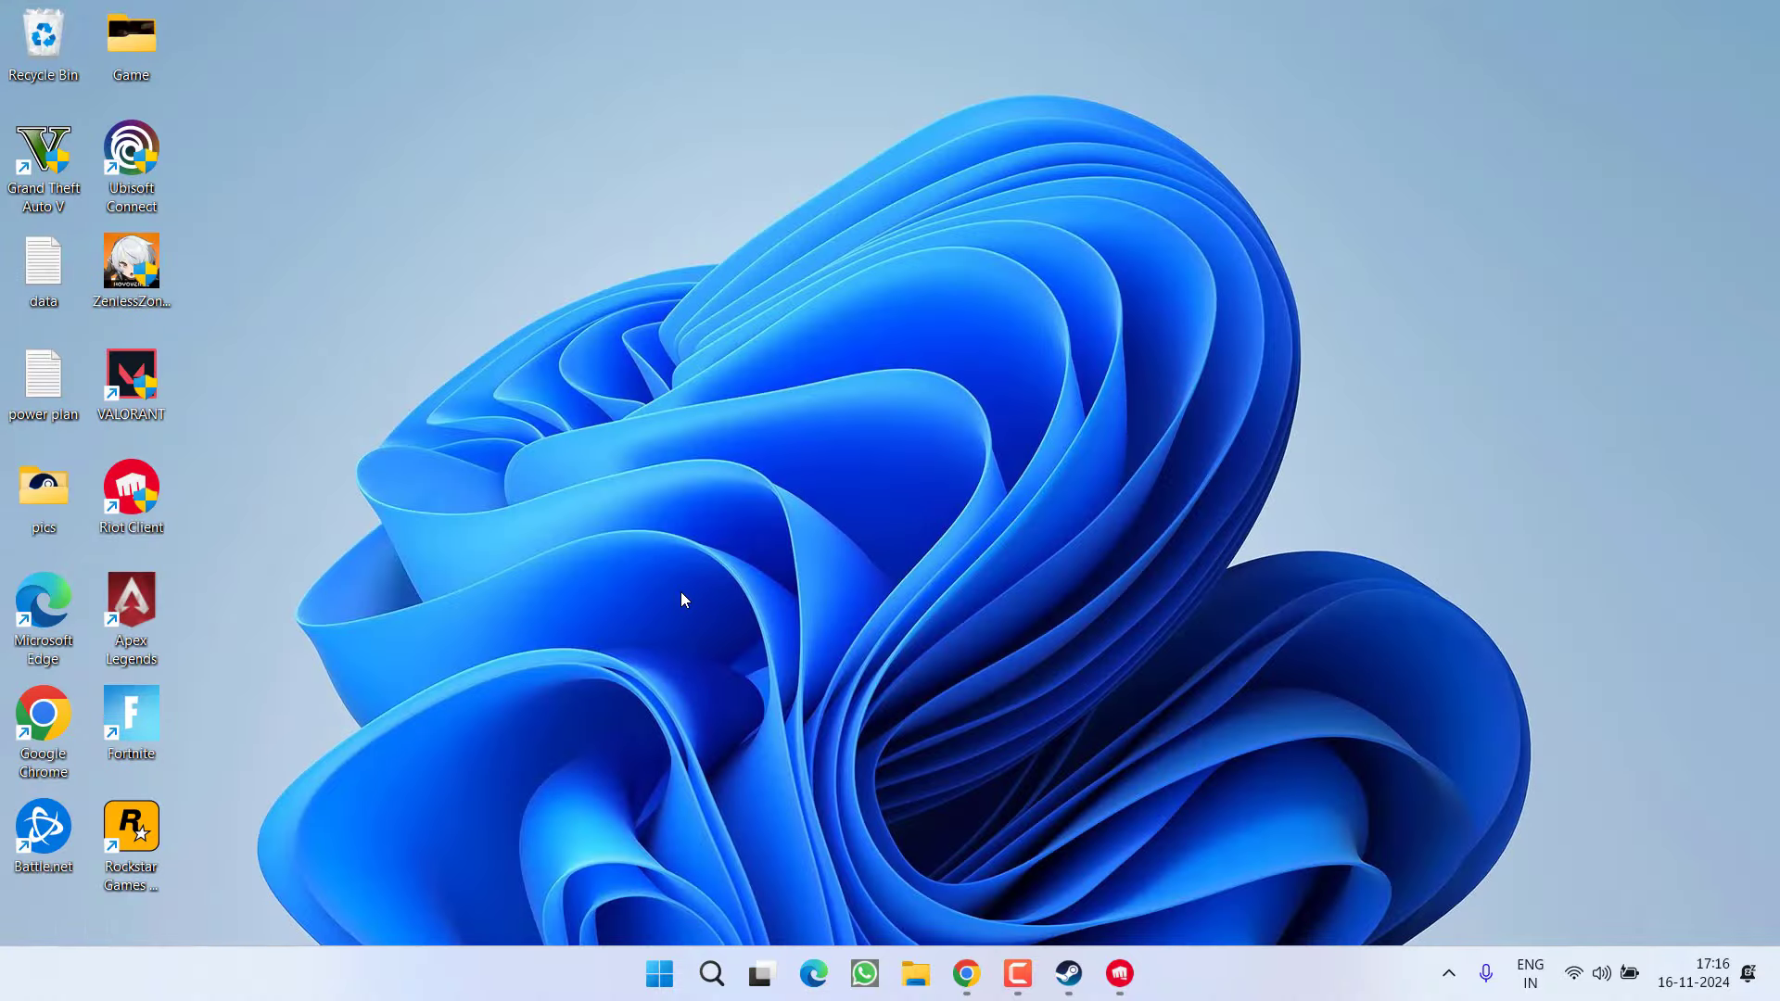
Search the Start menu for 'windows' to bring up Windows Security
{"action": "left_click", "coordinate": [659, 973]}
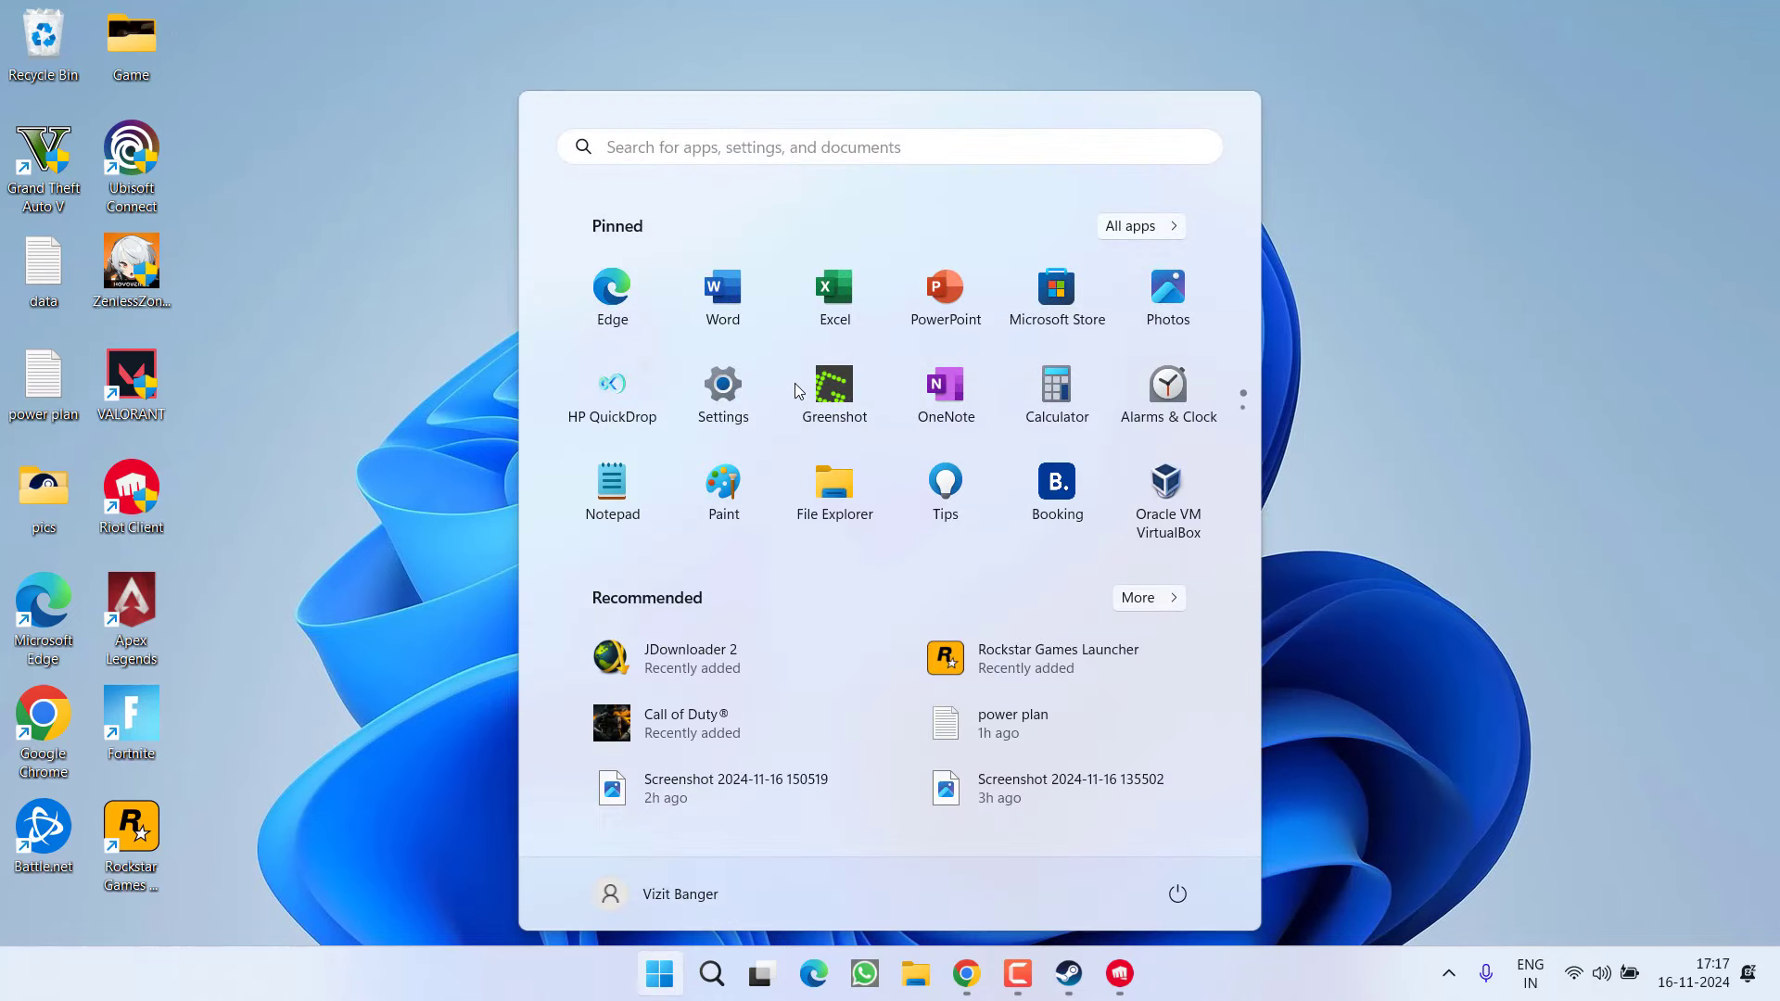
{"action": "type", "text": "windows"}
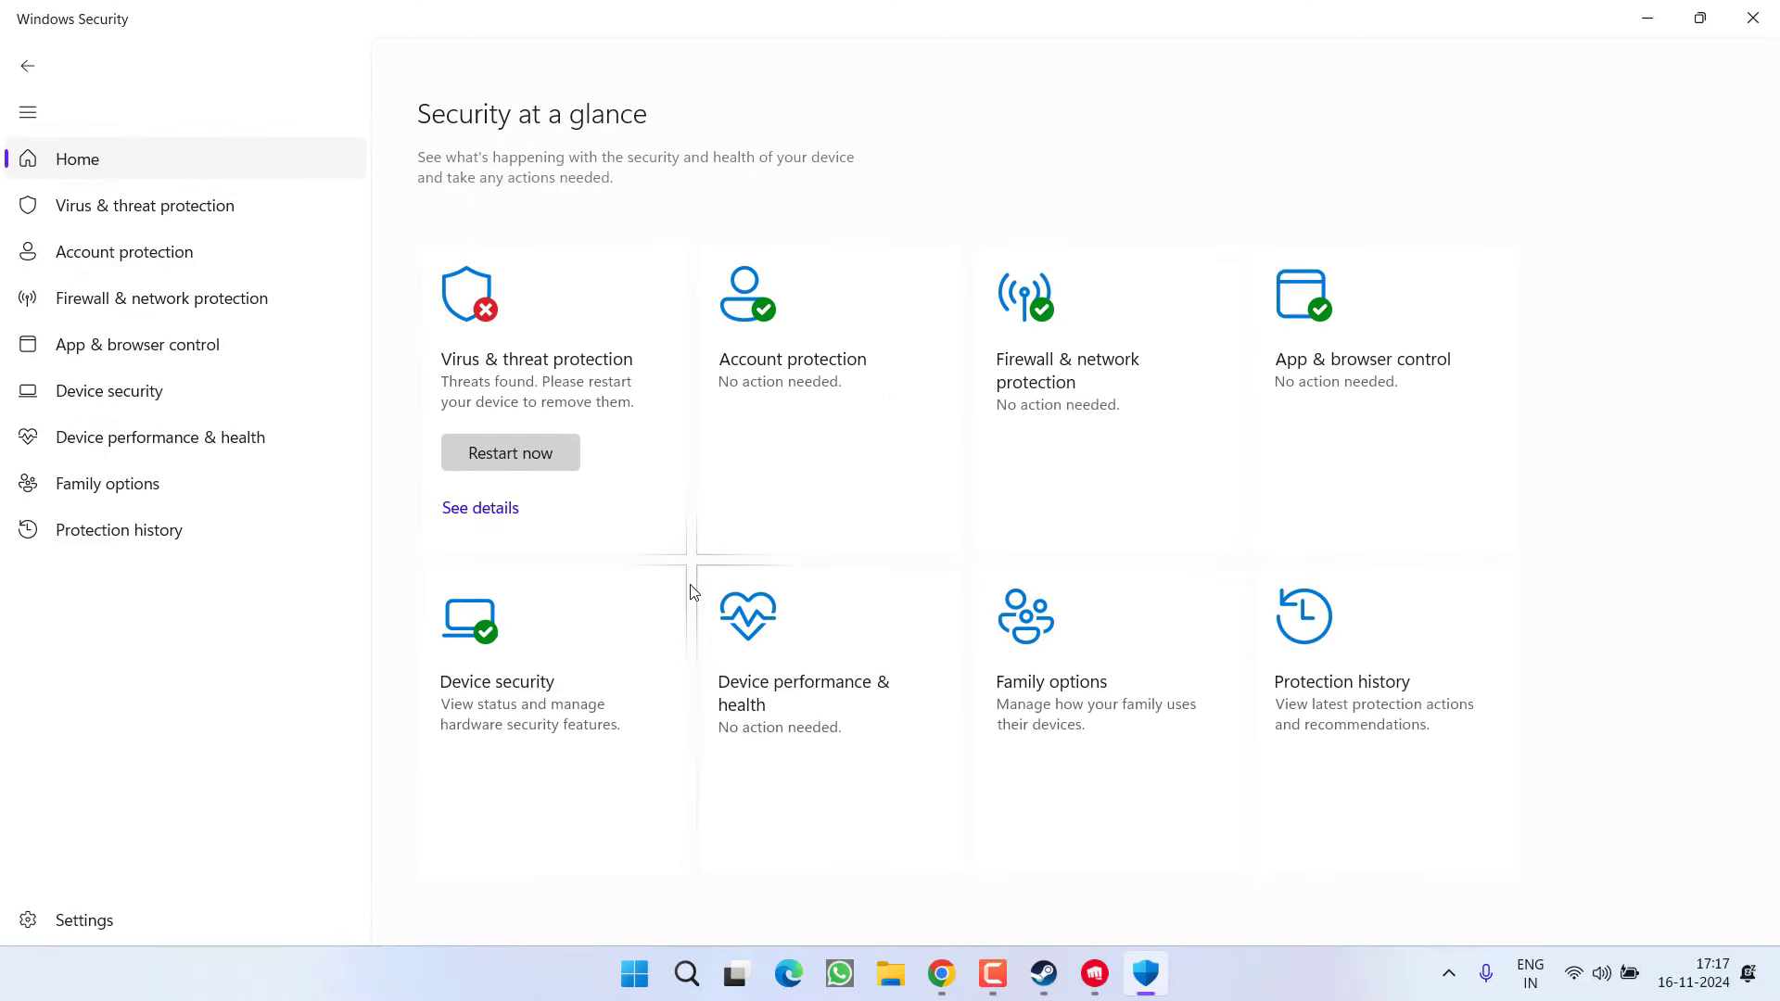
Switch Memory integrity off under Device security > Core isolation, approve UAC, and minimize the app
{"action": "left_click", "coordinate": [562, 701]}
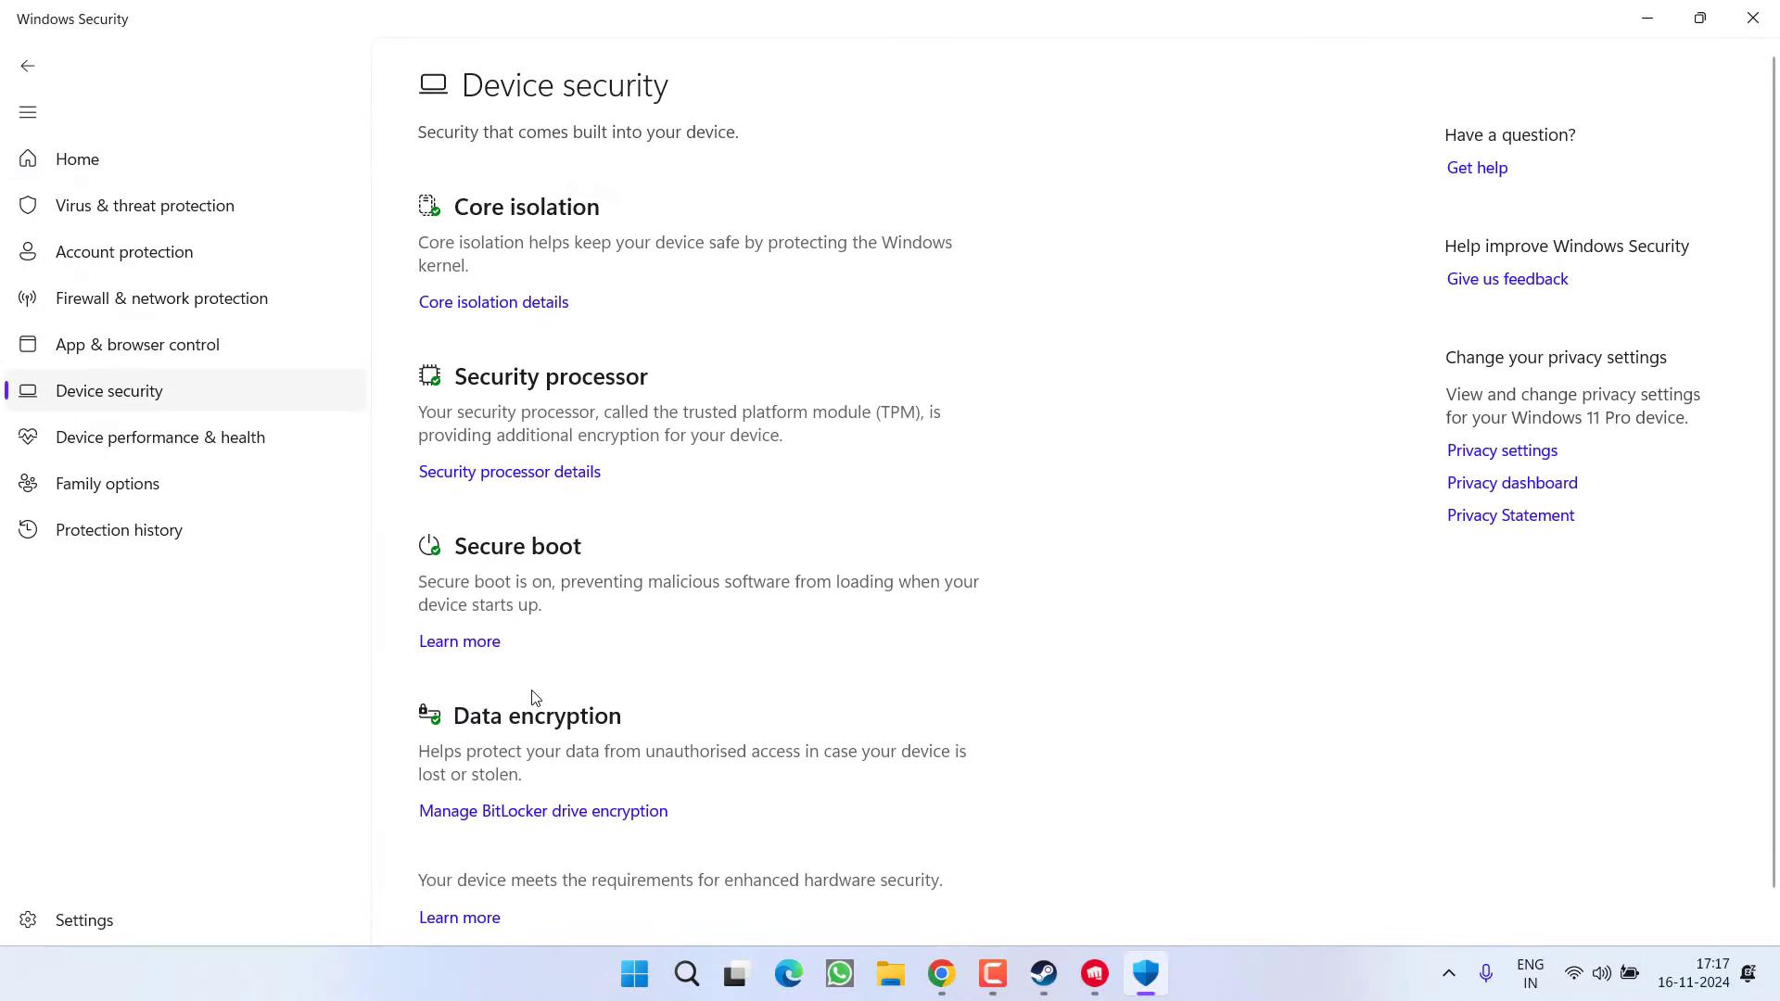
{"action": "left_click", "coordinate": [501, 310]}
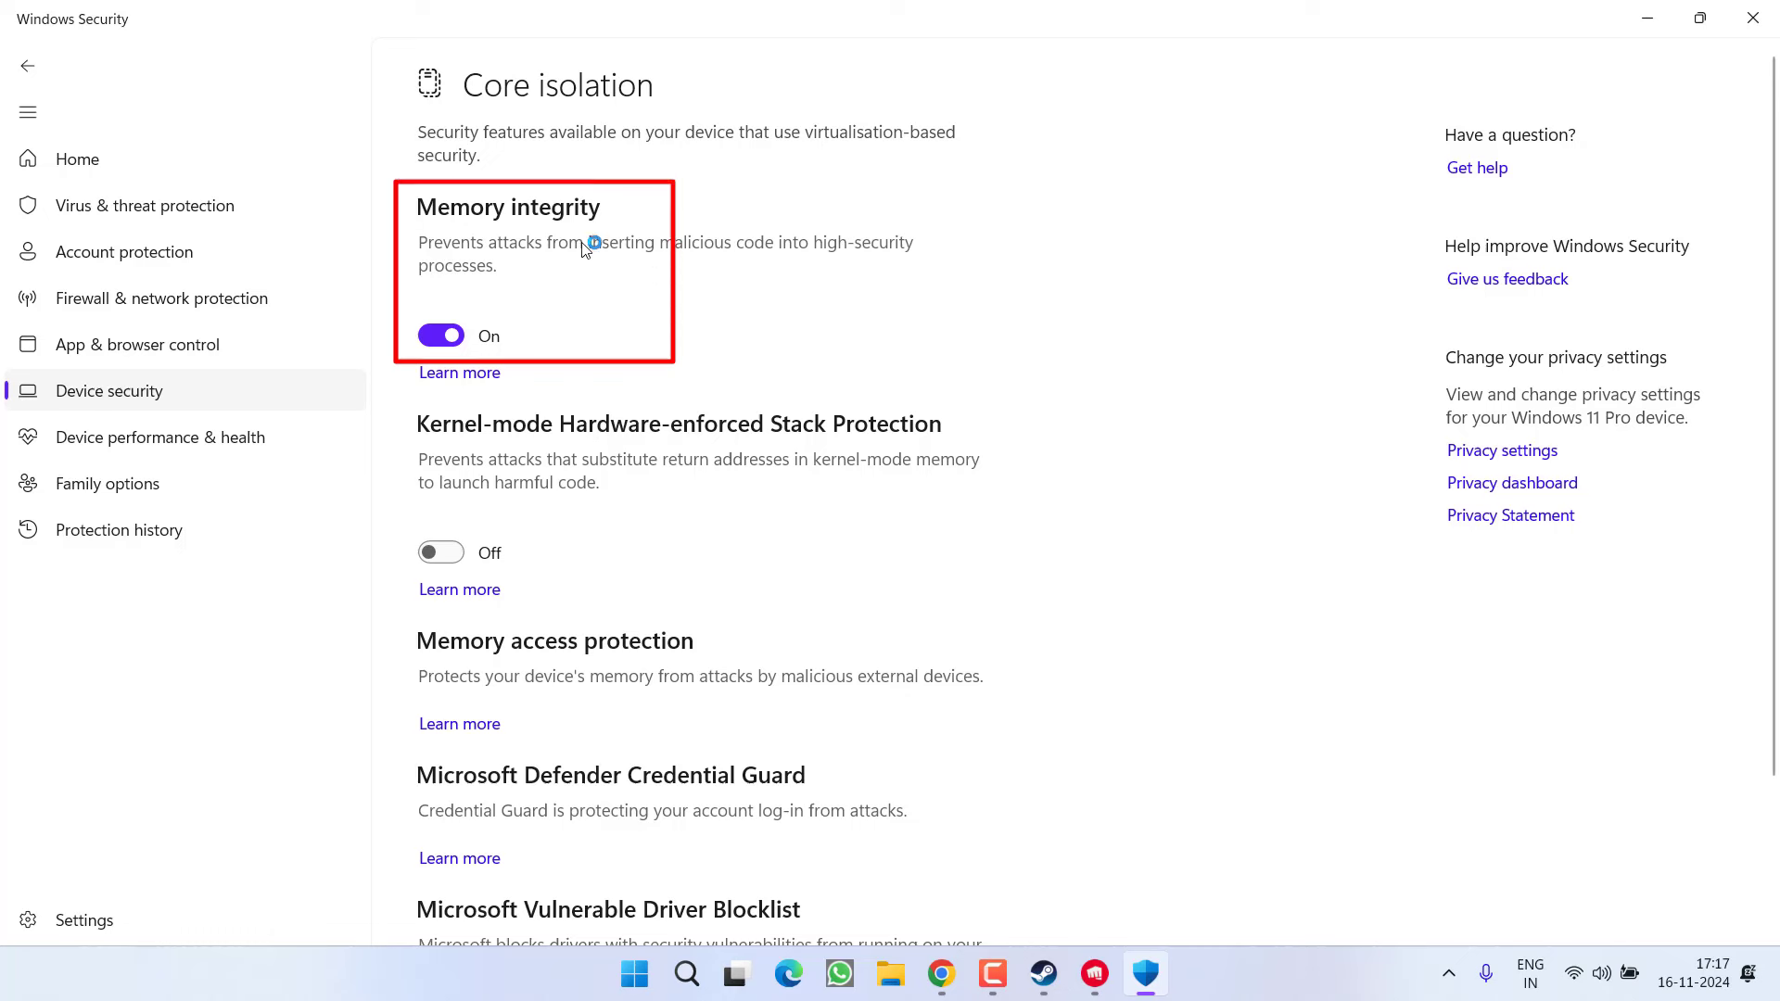
{"action": "left_click", "coordinate": [445, 336]}
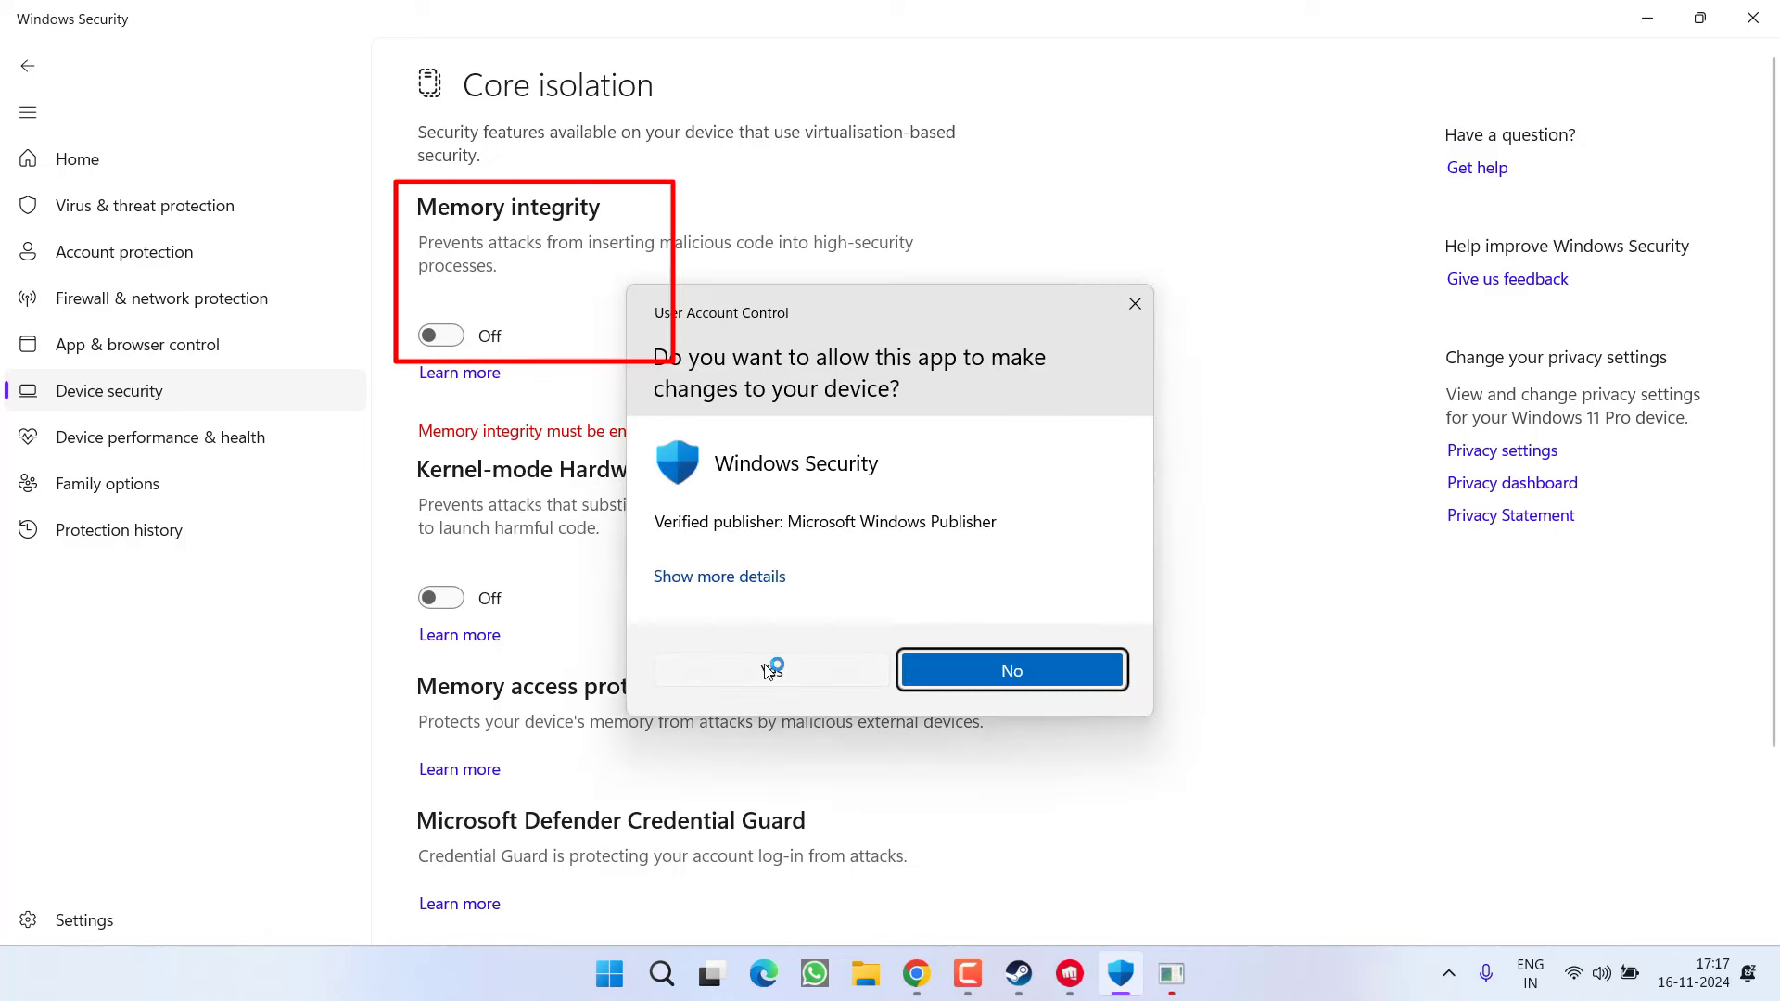
{"action": "left_click", "coordinate": [771, 669]}
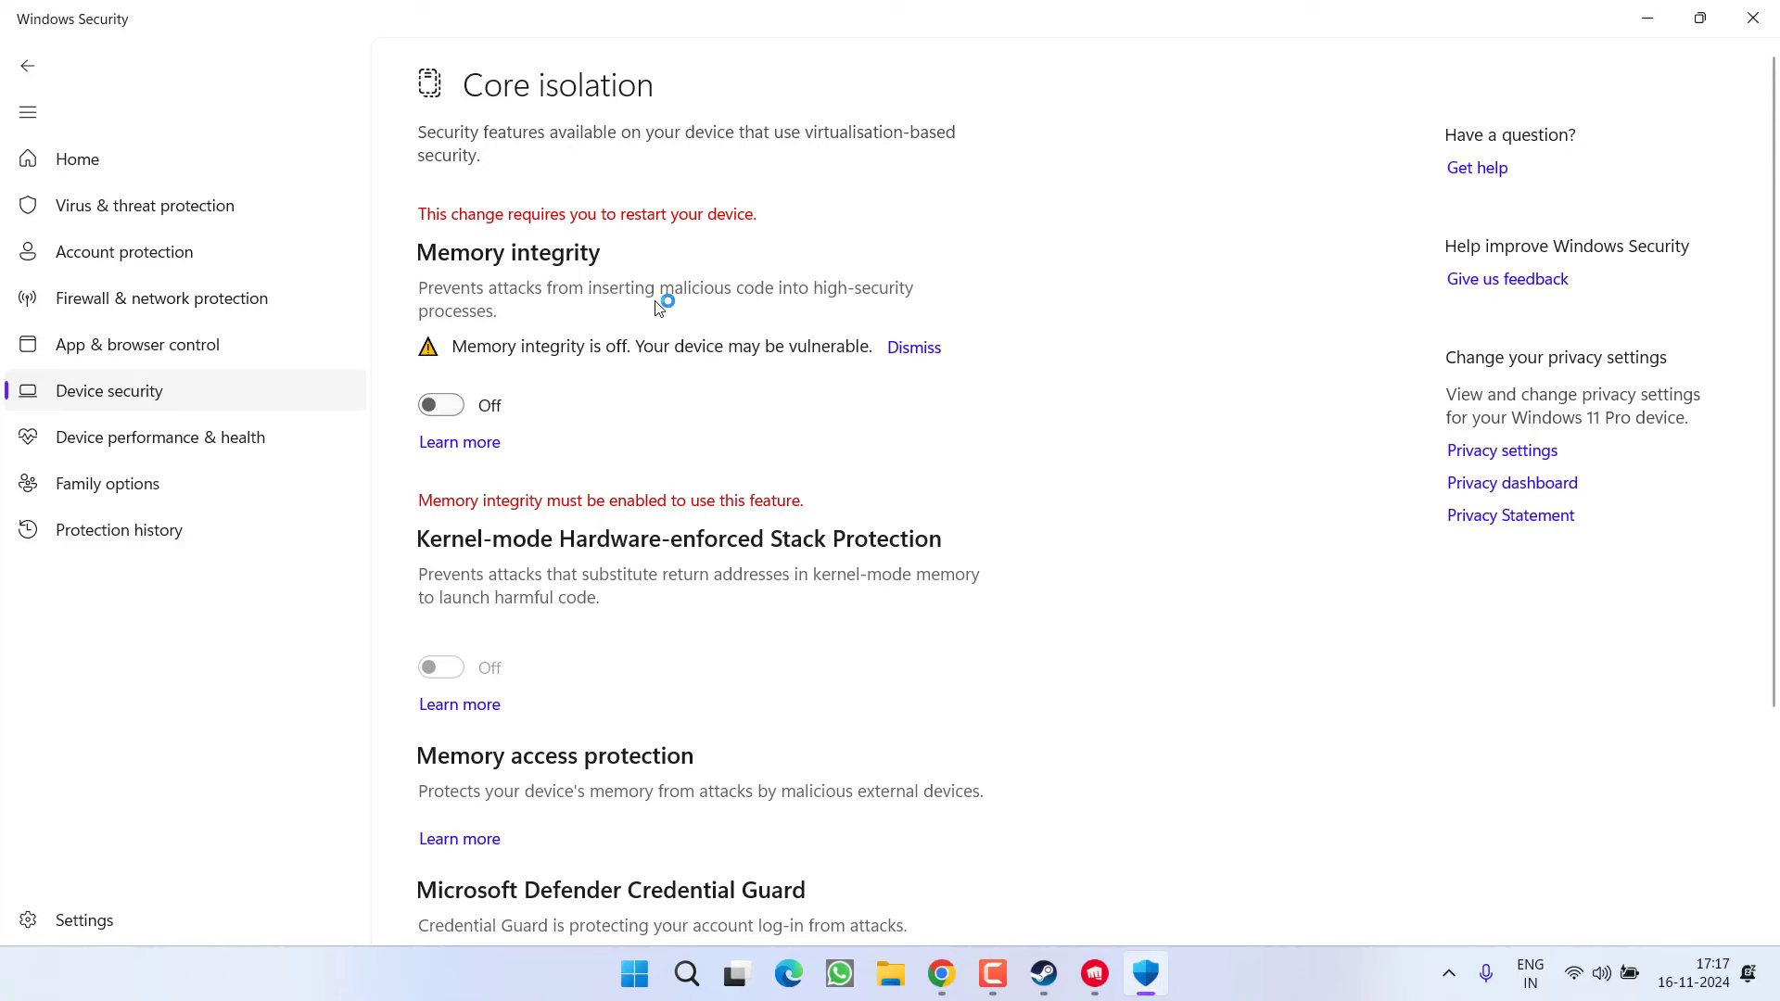
{"action": "left_click", "coordinate": [1147, 971]}
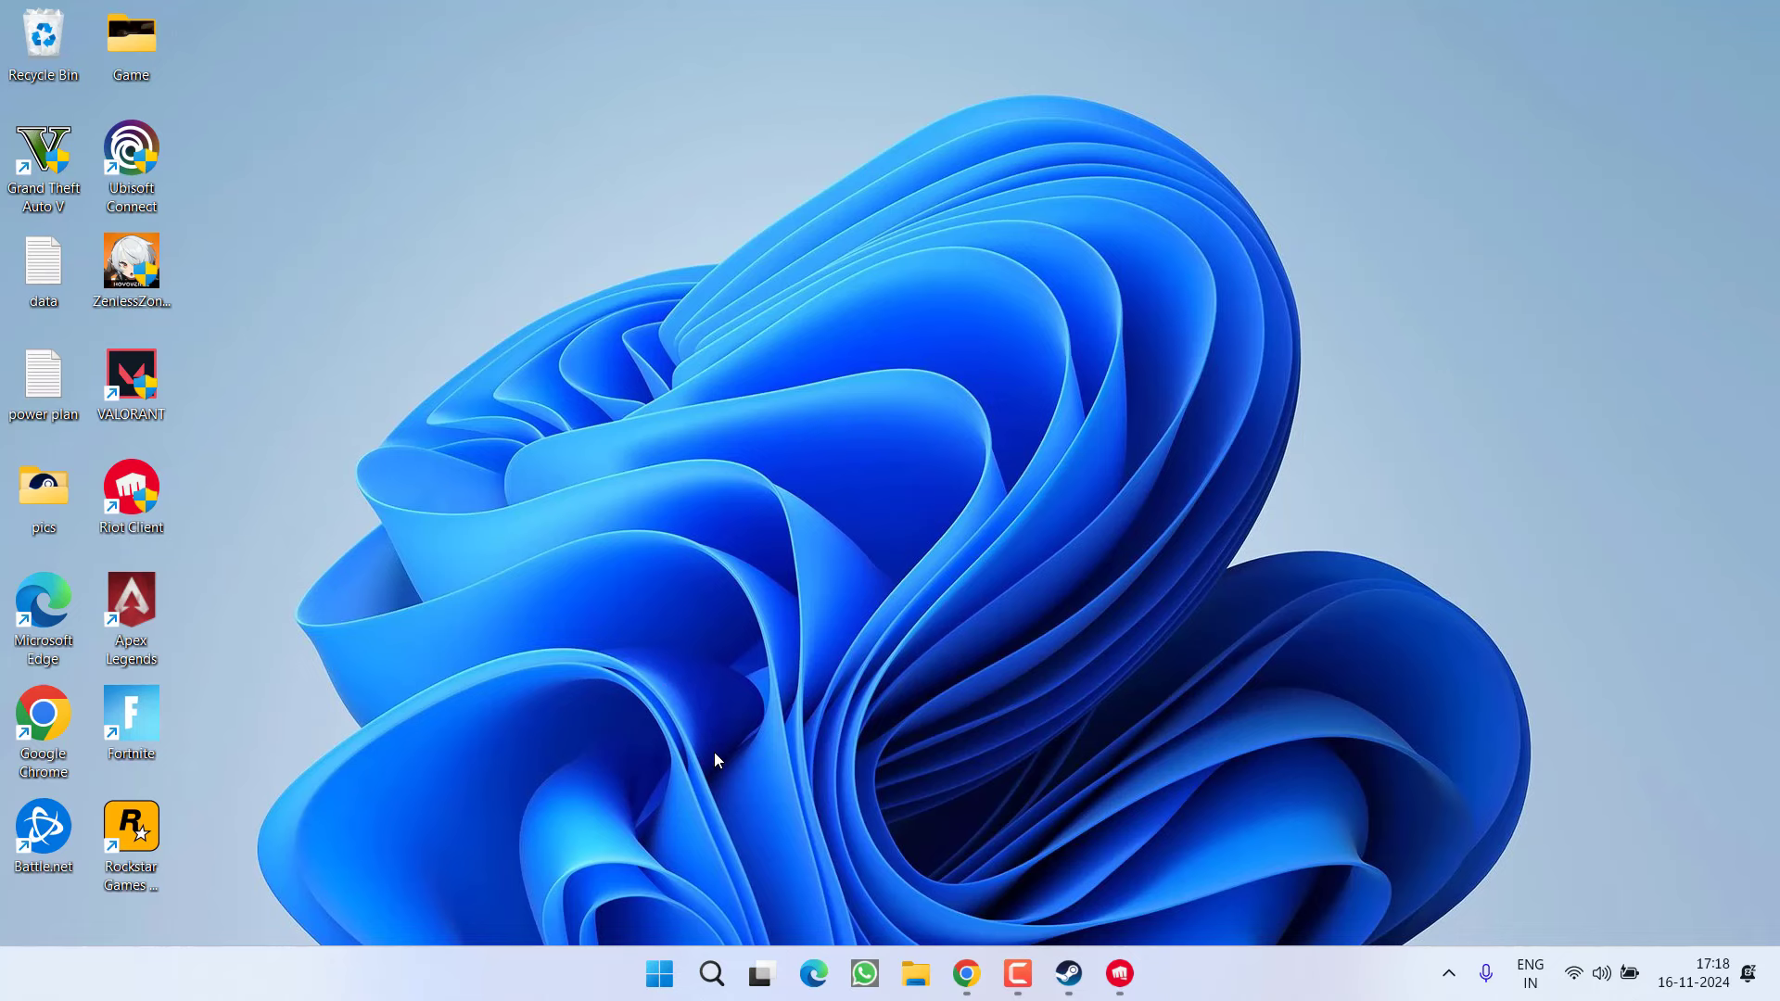
Download the free portable Revo Uninstaller zip, saving it to the Desktop as RevoUninstaller_Portable
{"action": "left_click", "coordinate": [966, 974]}
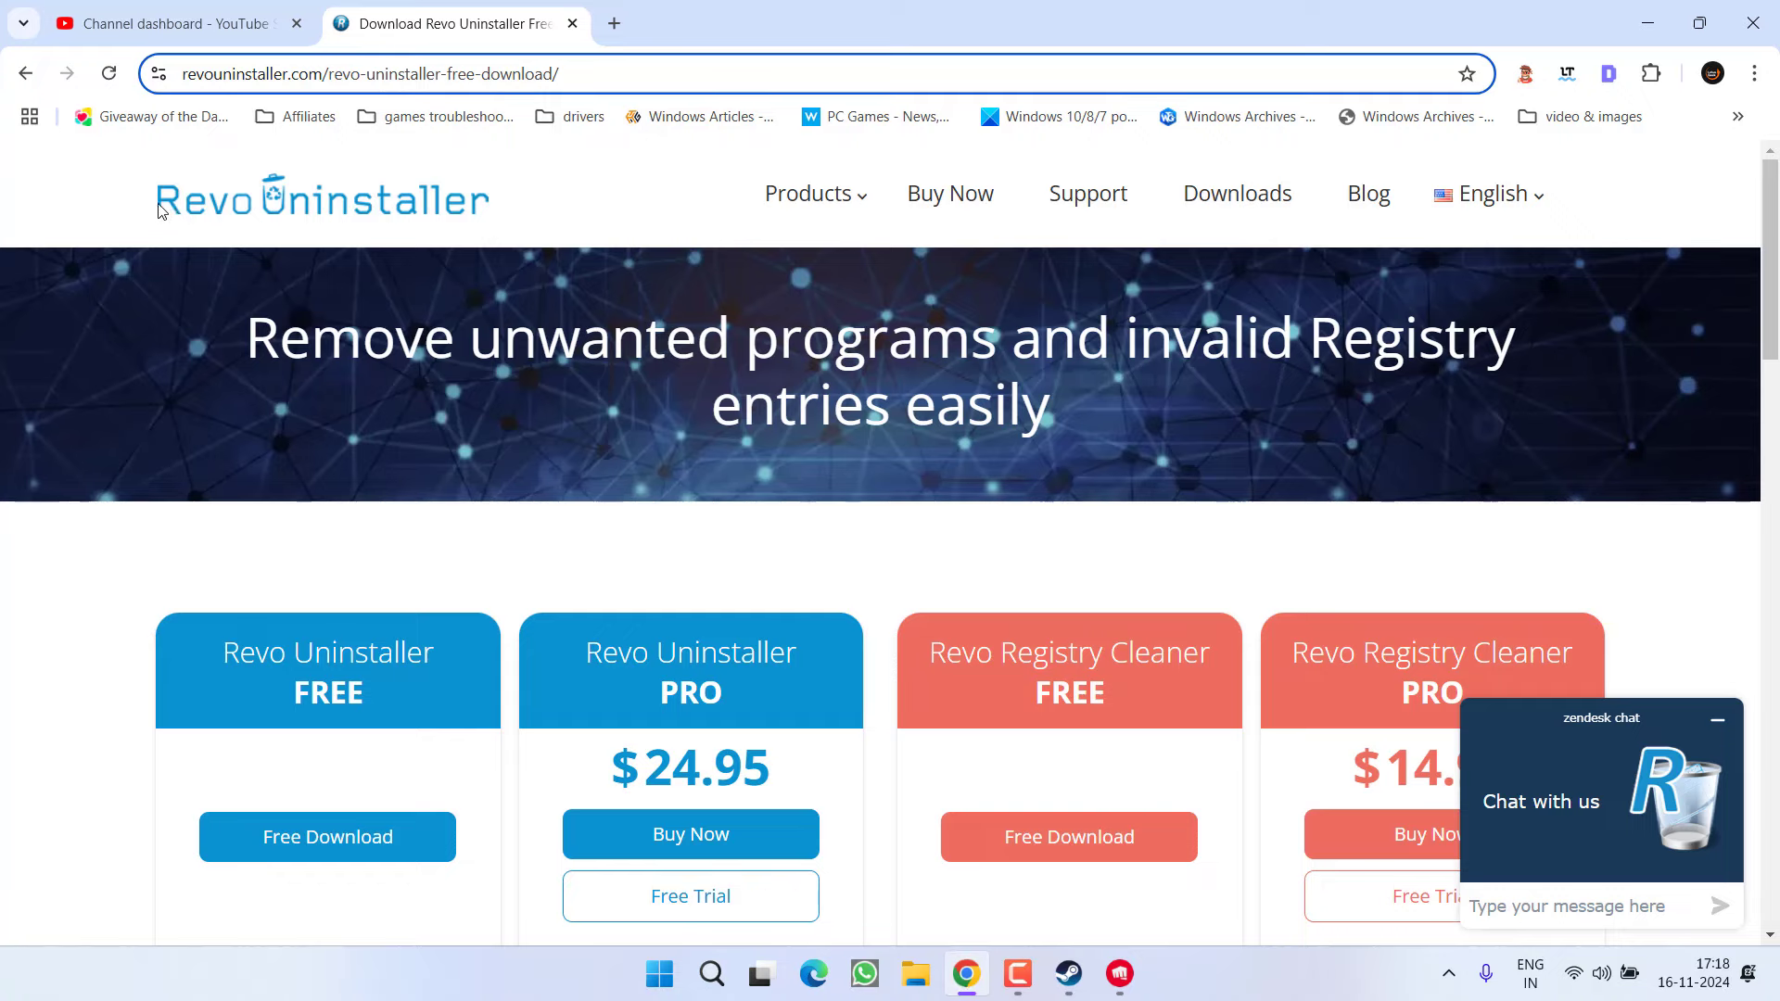
{"action": "scroll", "coordinate": [504, 274], "scroll_direction": "down", "scroll_amount": 3}
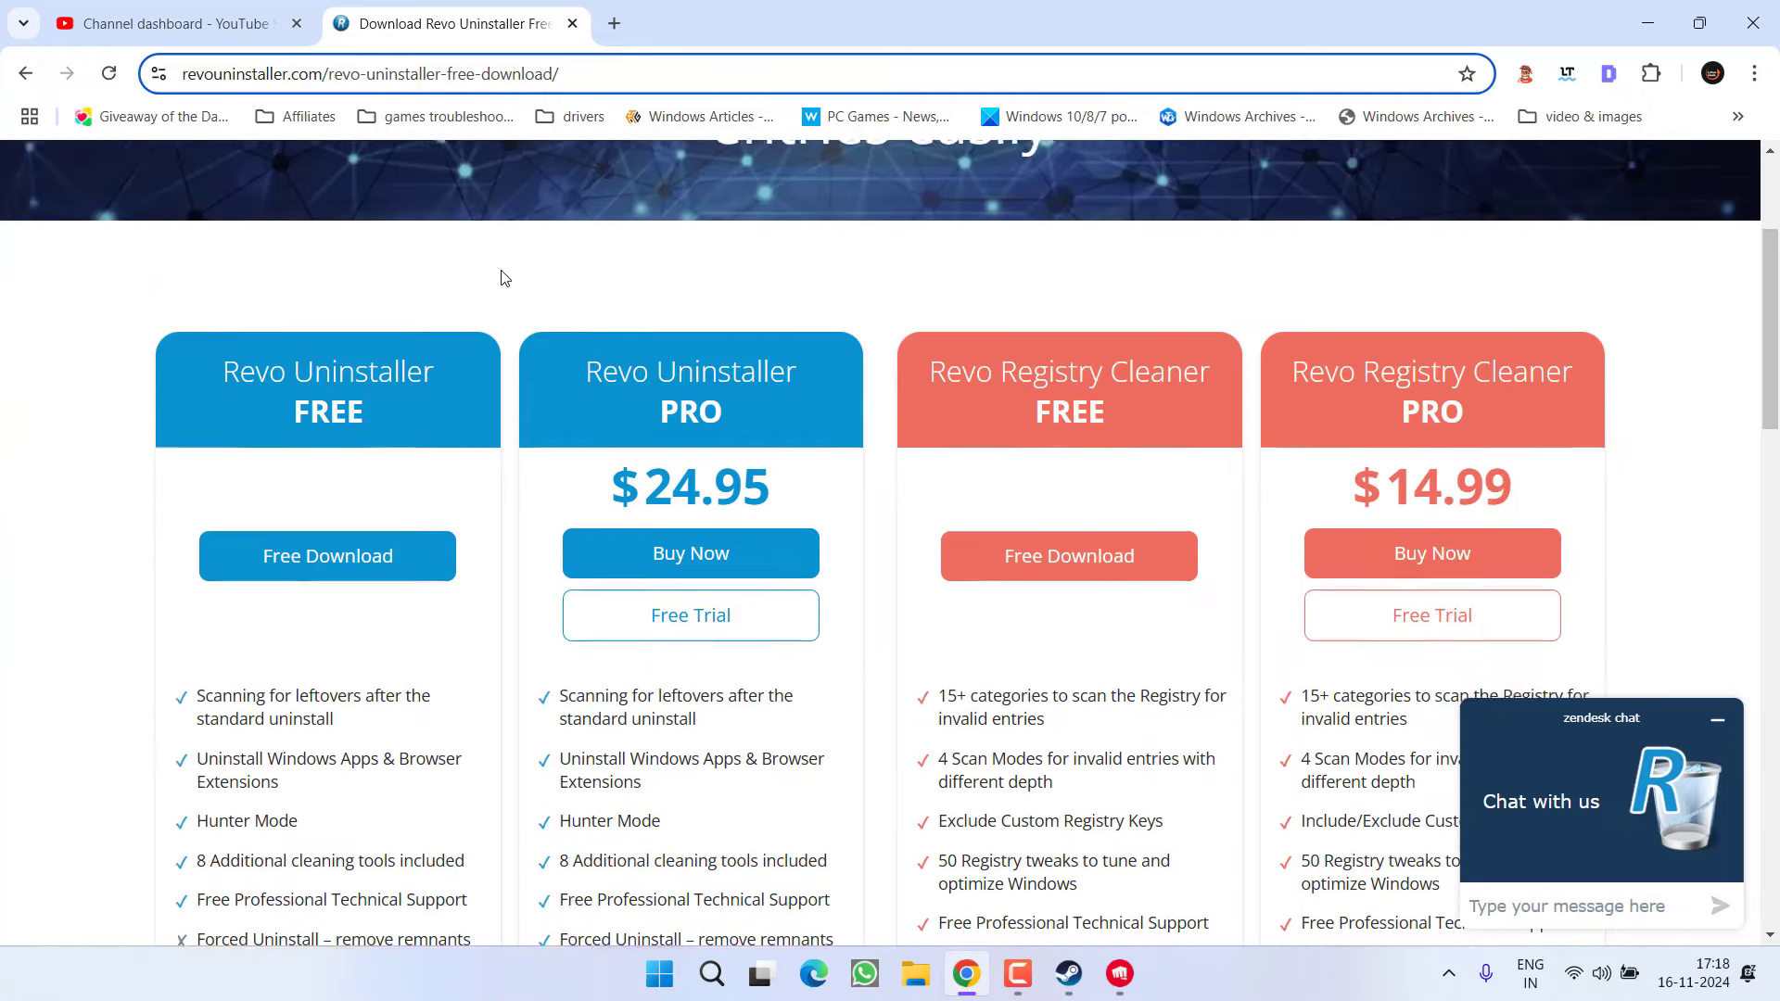
{"action": "scroll", "coordinate": [500, 525], "scroll_direction": "up", "scroll_amount": 3}
{"action": "scroll", "coordinate": [498, 511], "scroll_direction": "down", "scroll_amount": 6}
{"action": "scroll", "coordinate": [498, 512], "scroll_direction": "down", "scroll_amount": 5}
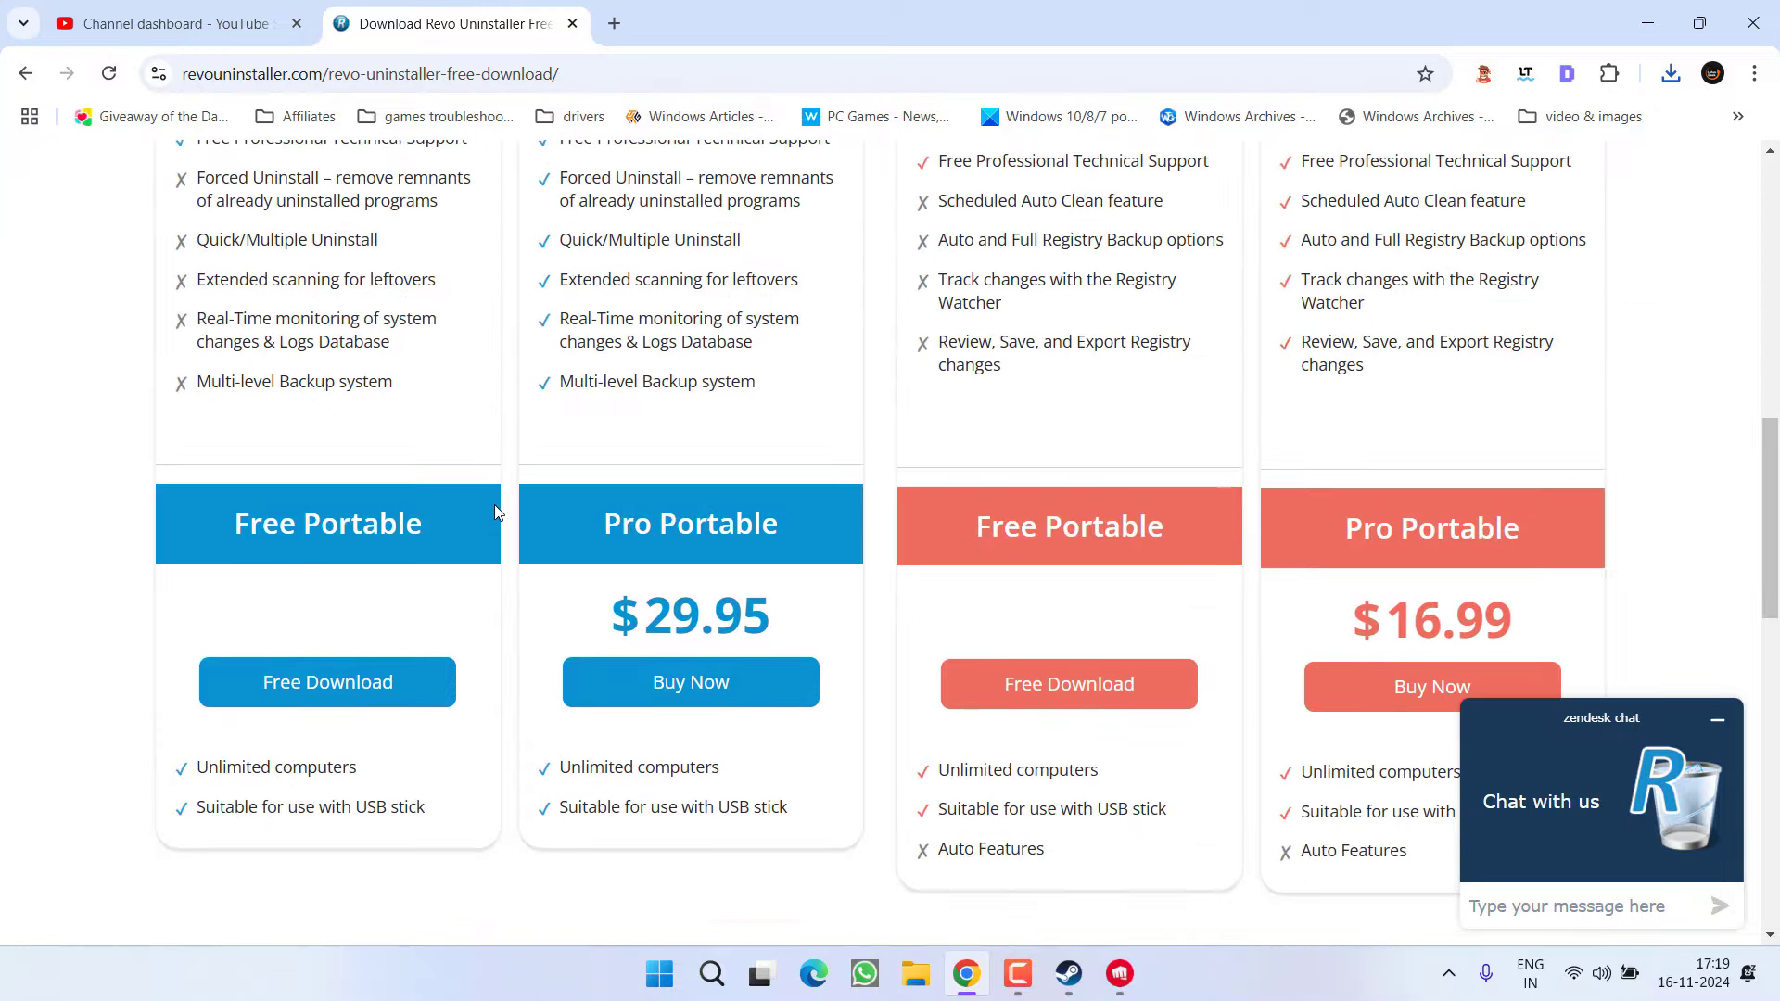
{"action": "scroll", "coordinate": [493, 505], "scroll_direction": "down", "scroll_amount": 3}
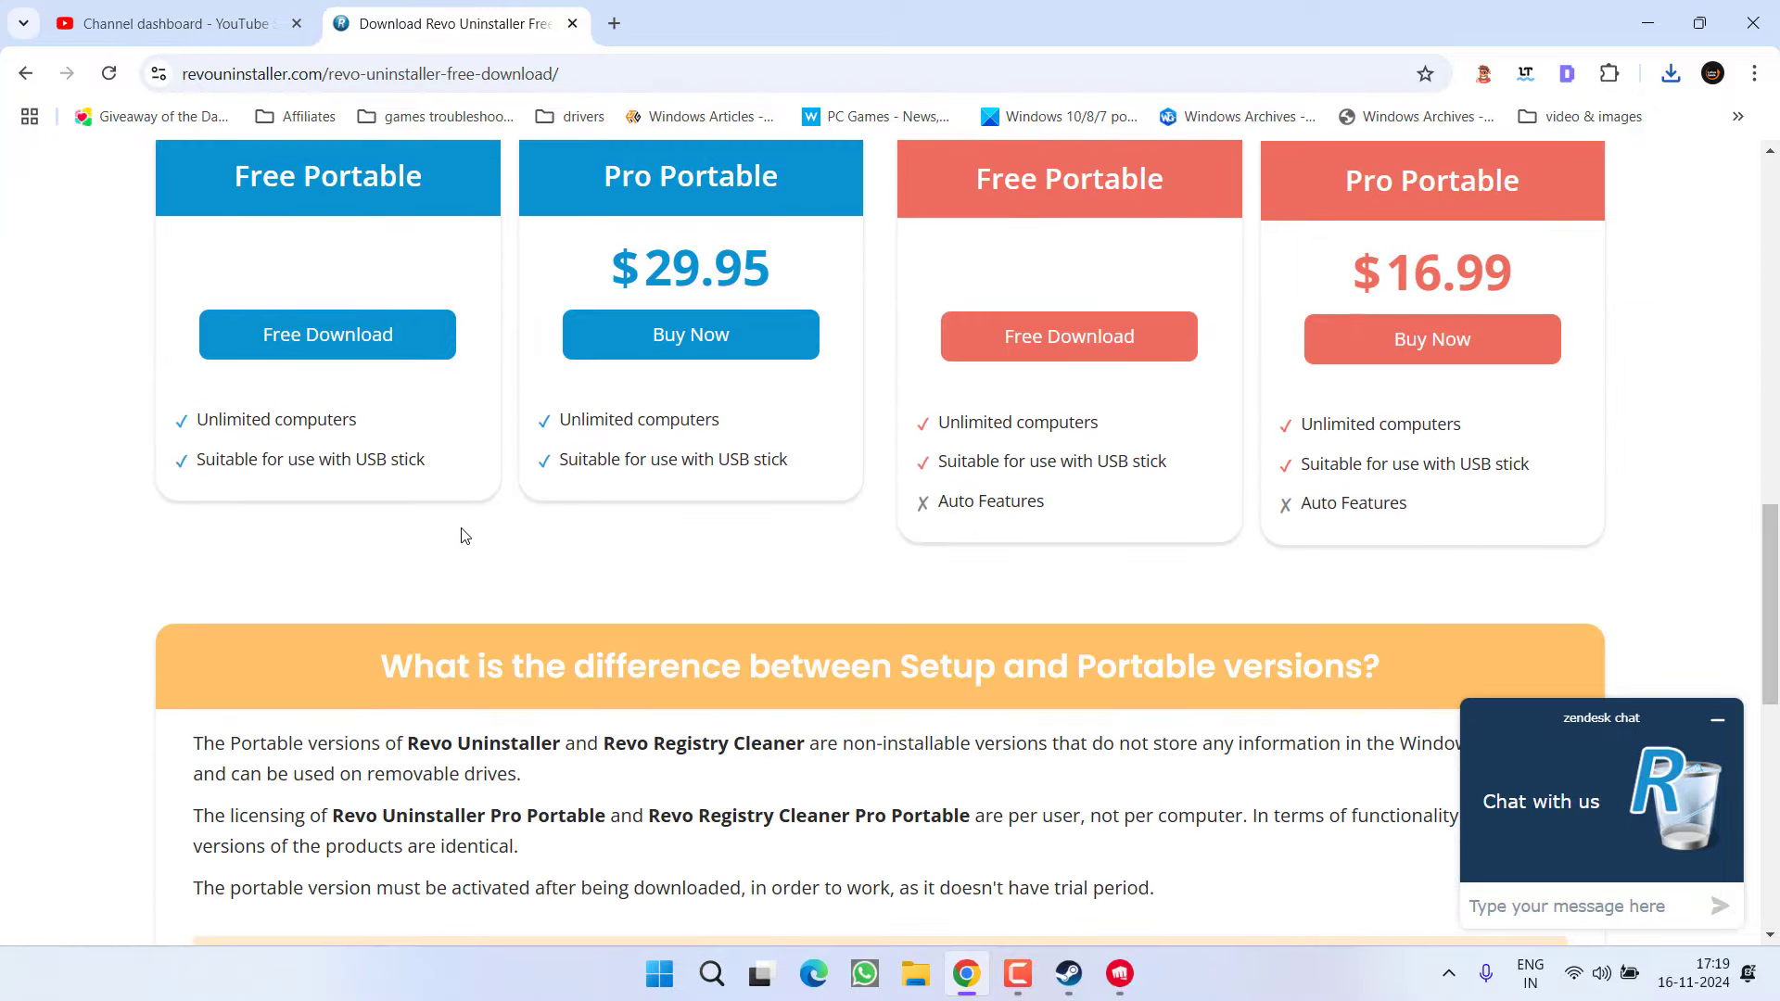
{"action": "left_click", "coordinate": [342, 336]}
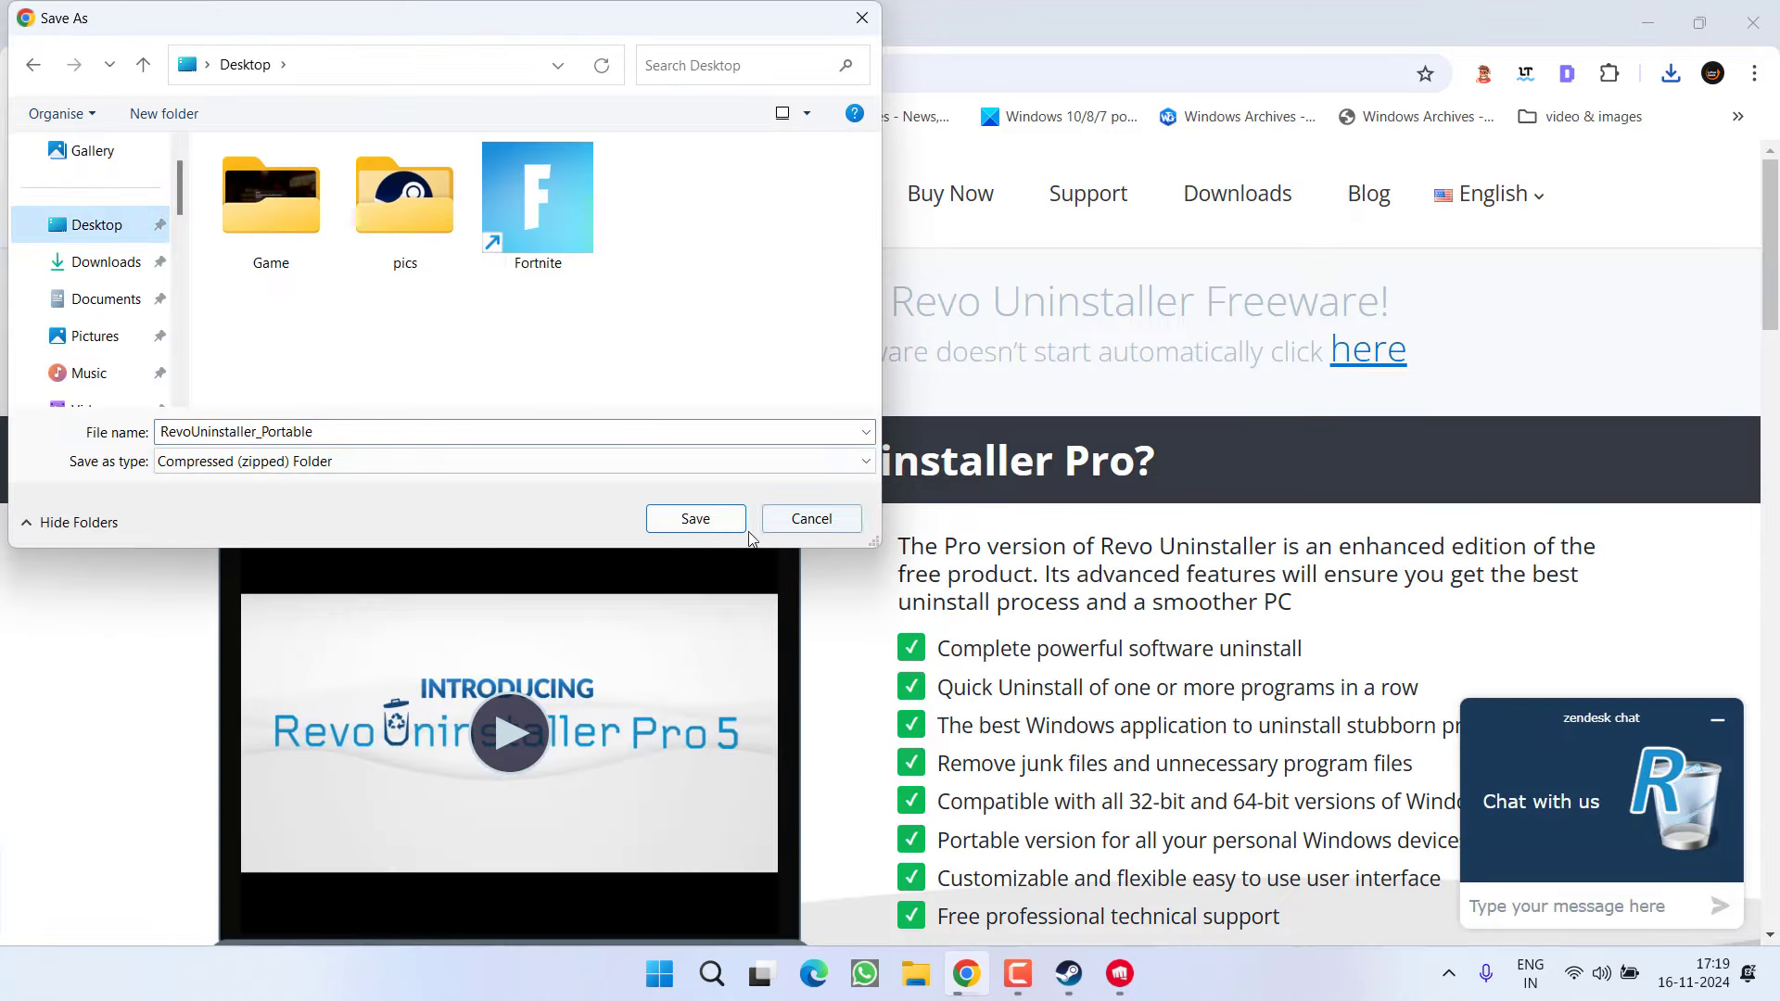
{"action": "left_click", "coordinate": [696, 518]}
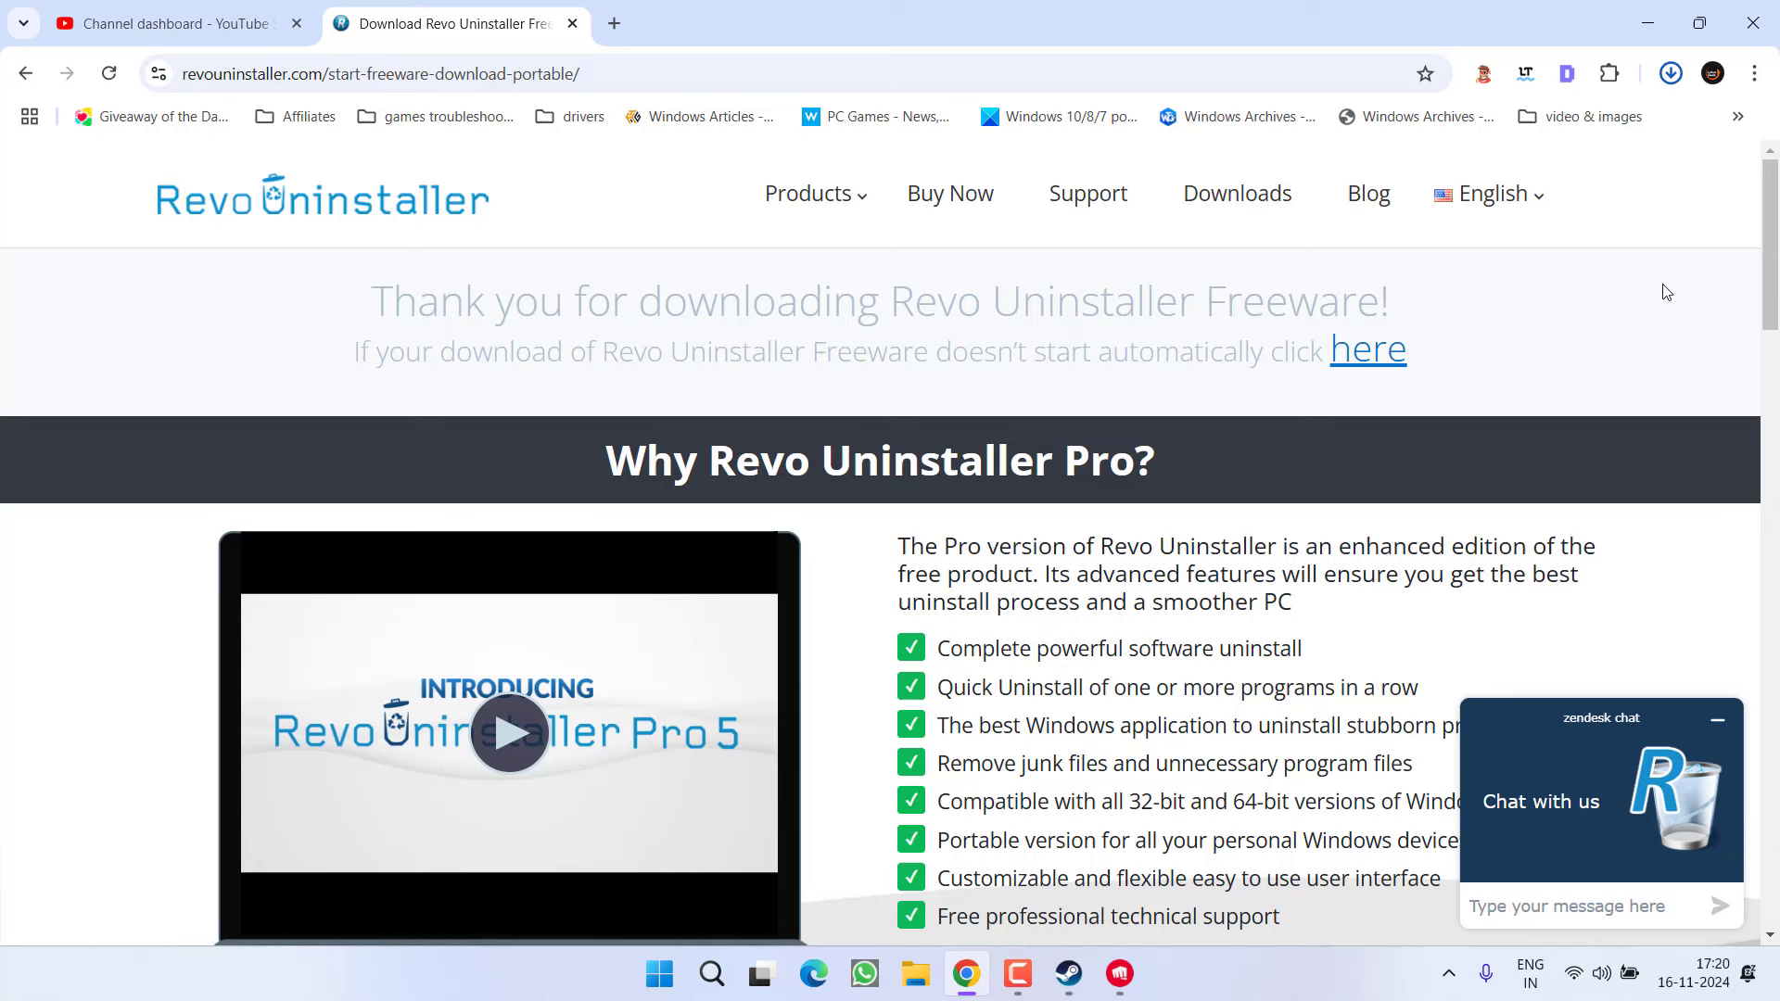
Extract the RevoUninstaller_Portable folder from the zip onto the desktop
{"action": "left_click", "coordinate": [1647, 23]}
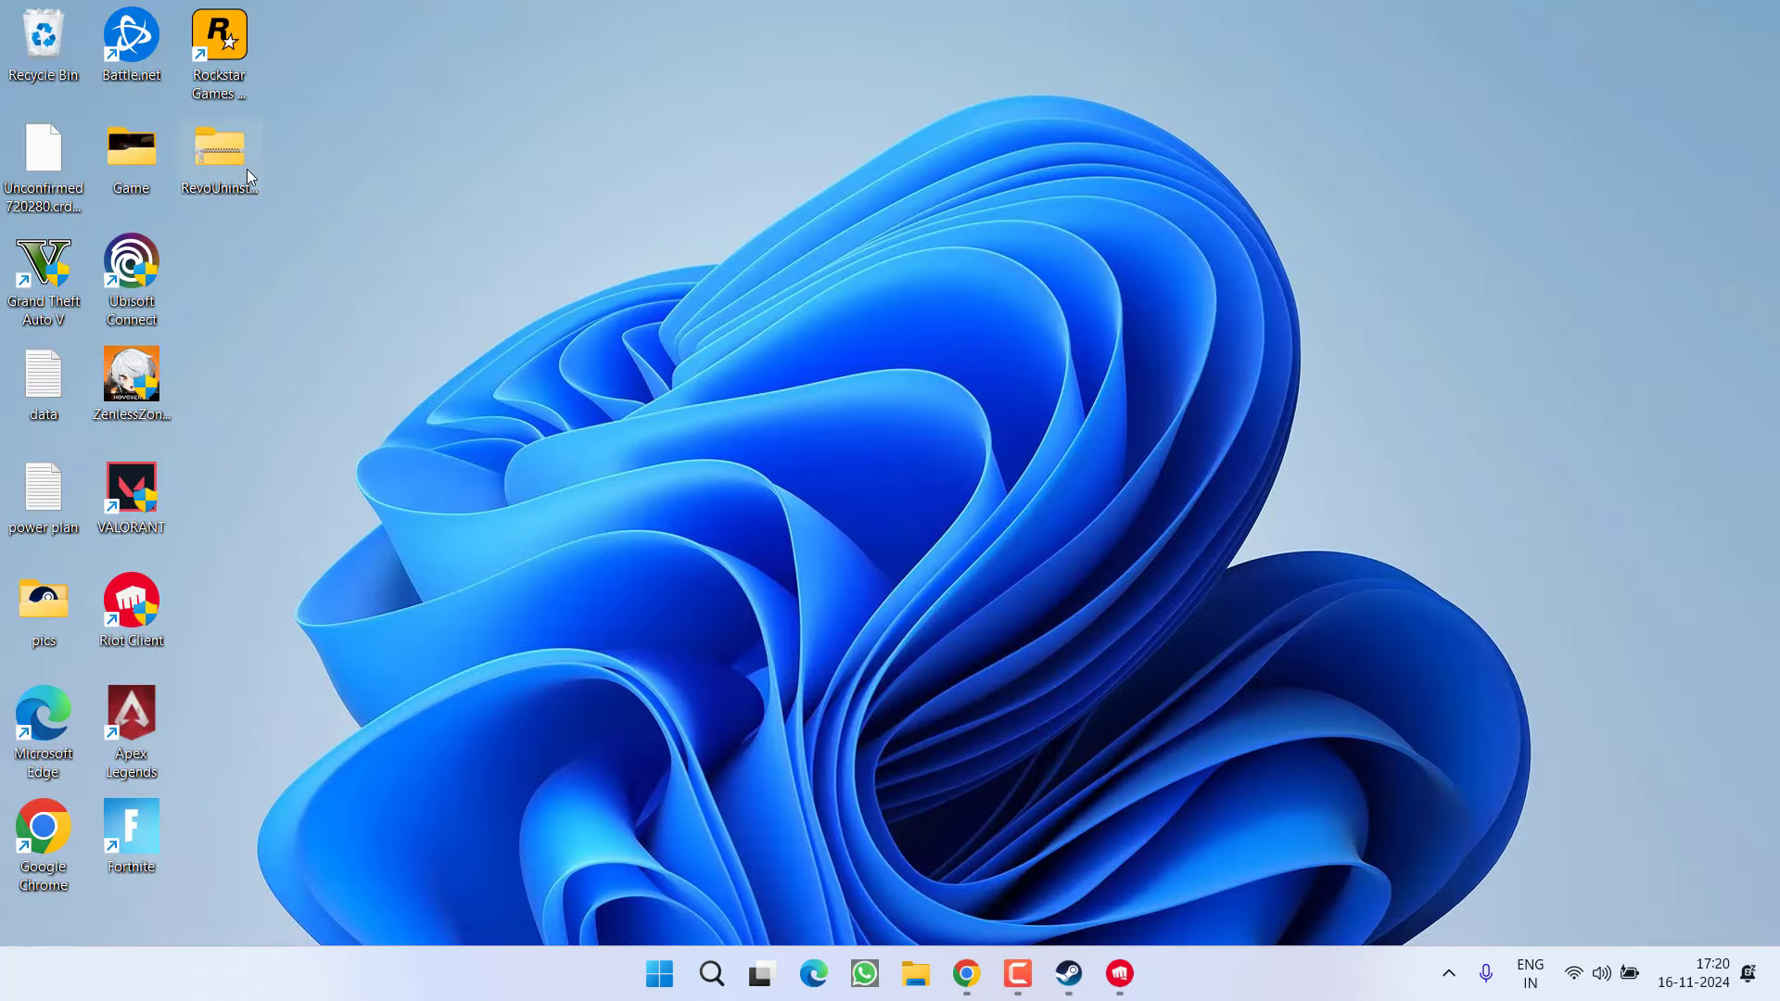
{"action": "double_click", "coordinate": [247, 168]}
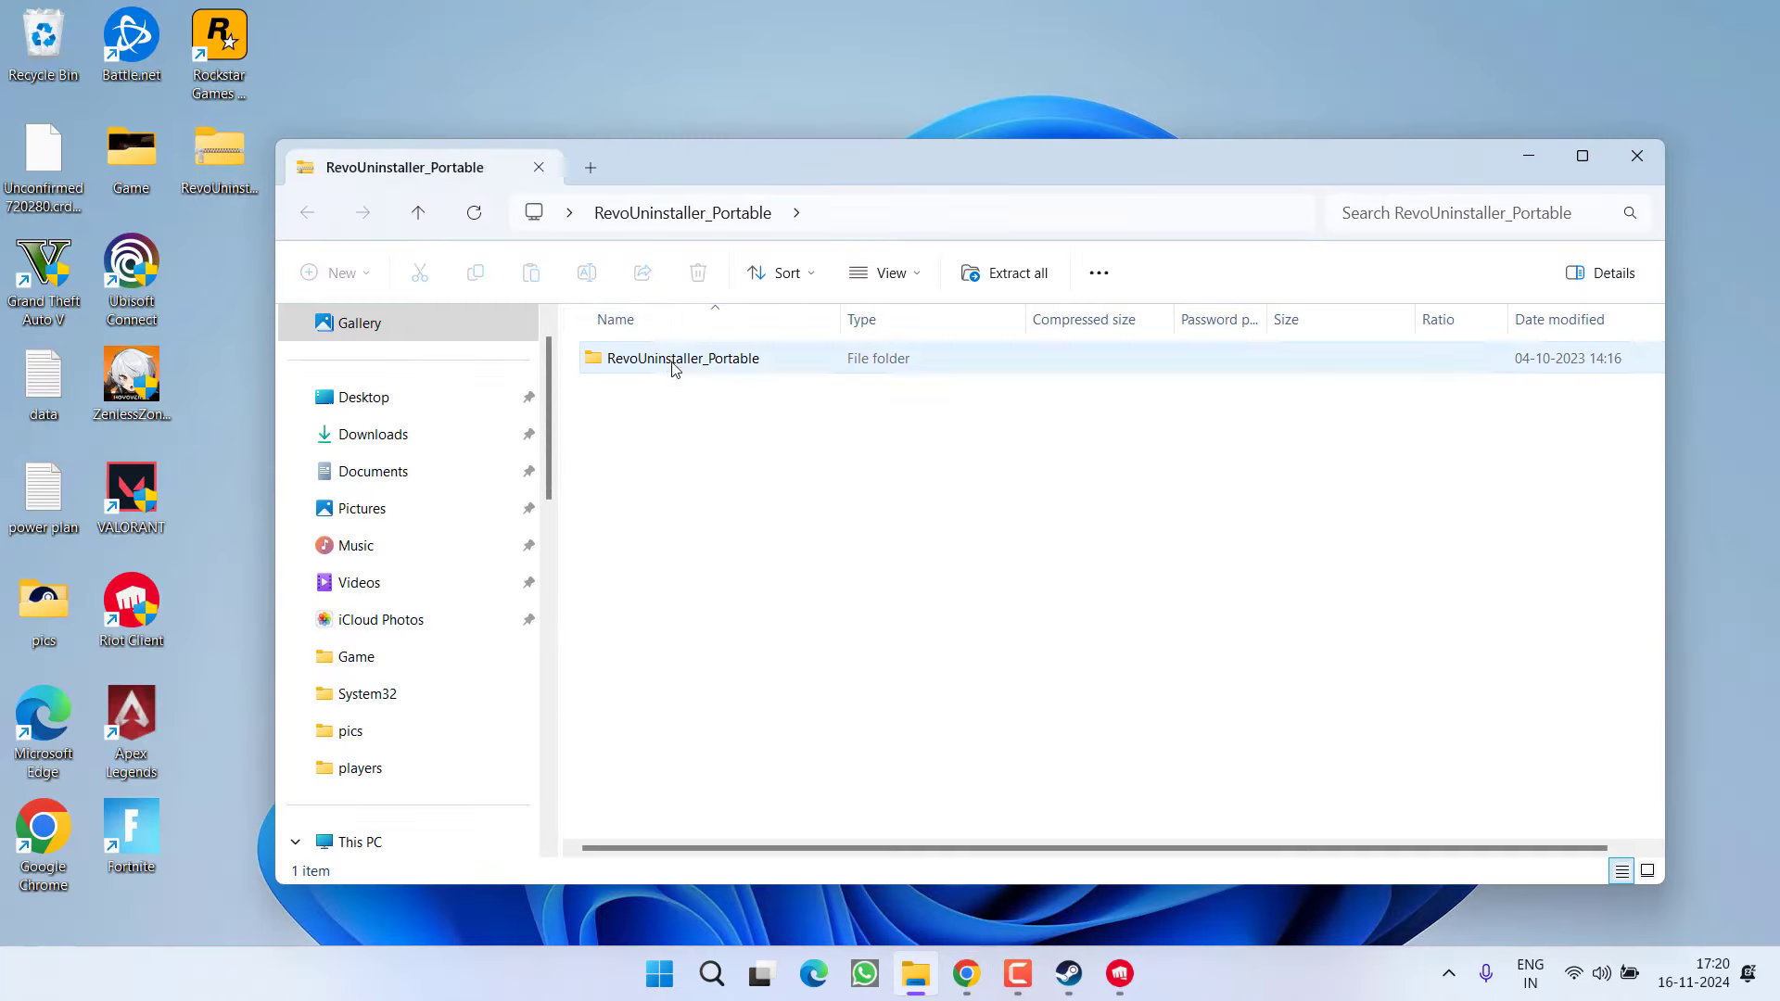
{"action": "left_click_drag", "start_coordinate": [674, 361], "coordinate": [671, 83]}
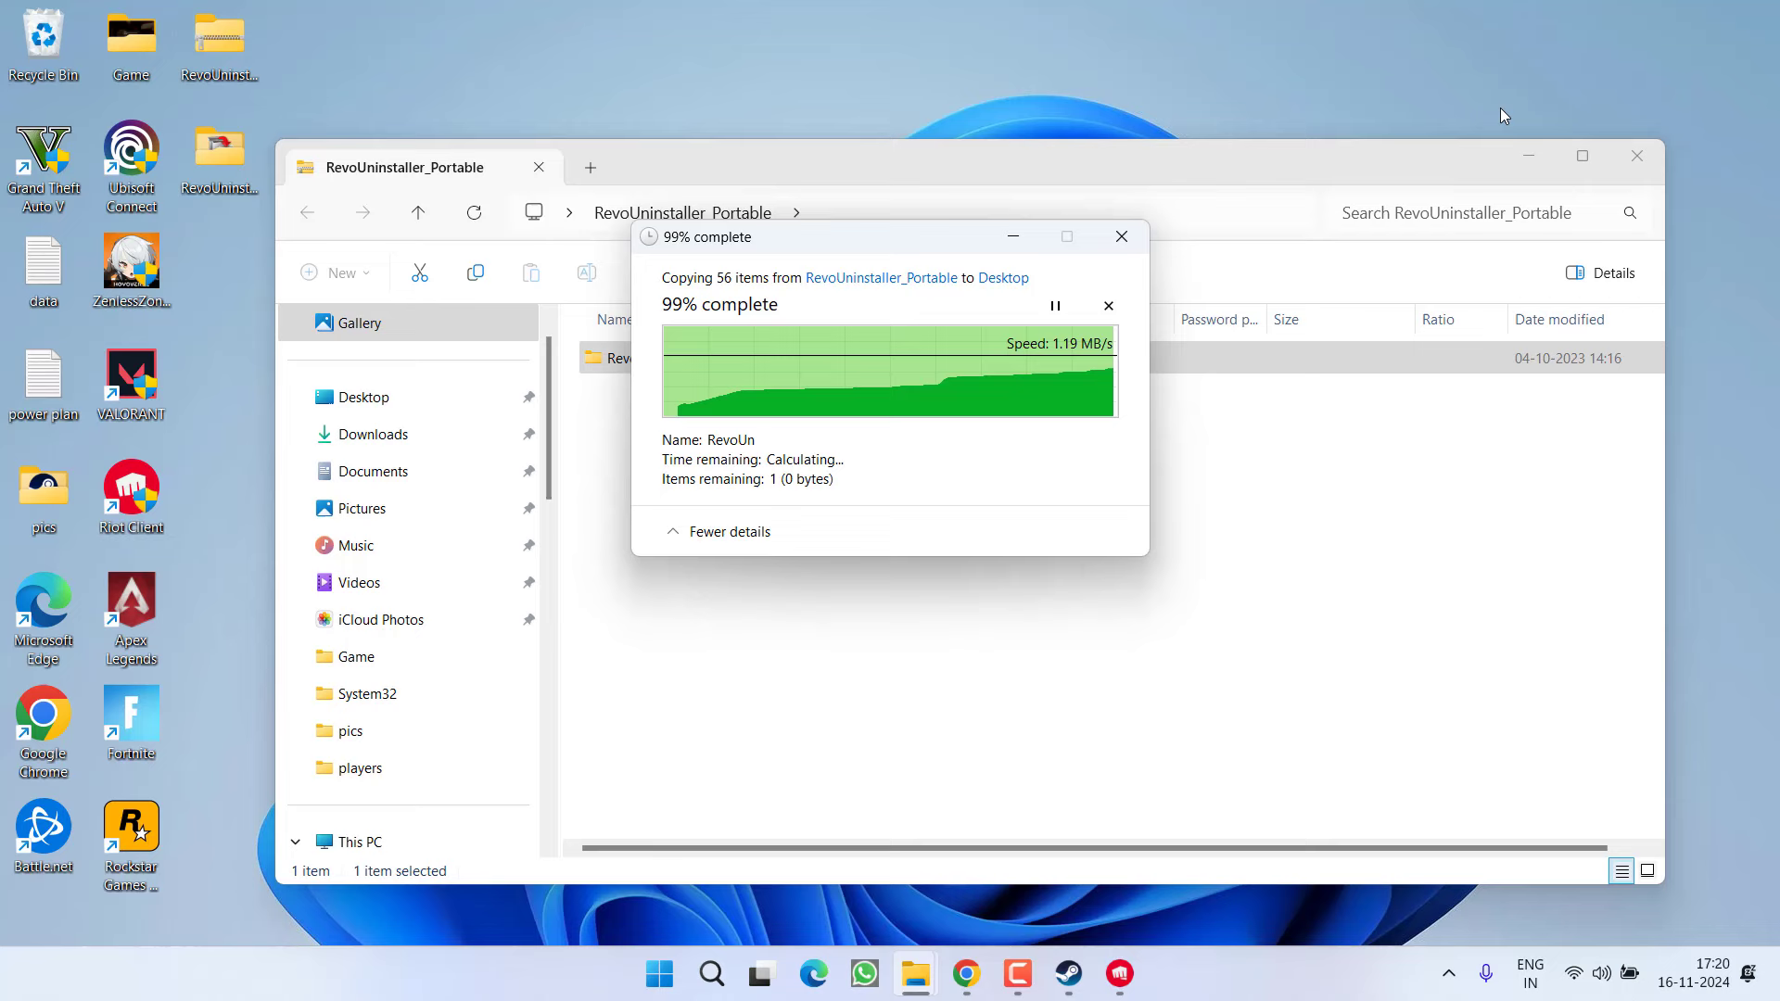
{"action": "left_click", "coordinate": [1636, 156]}
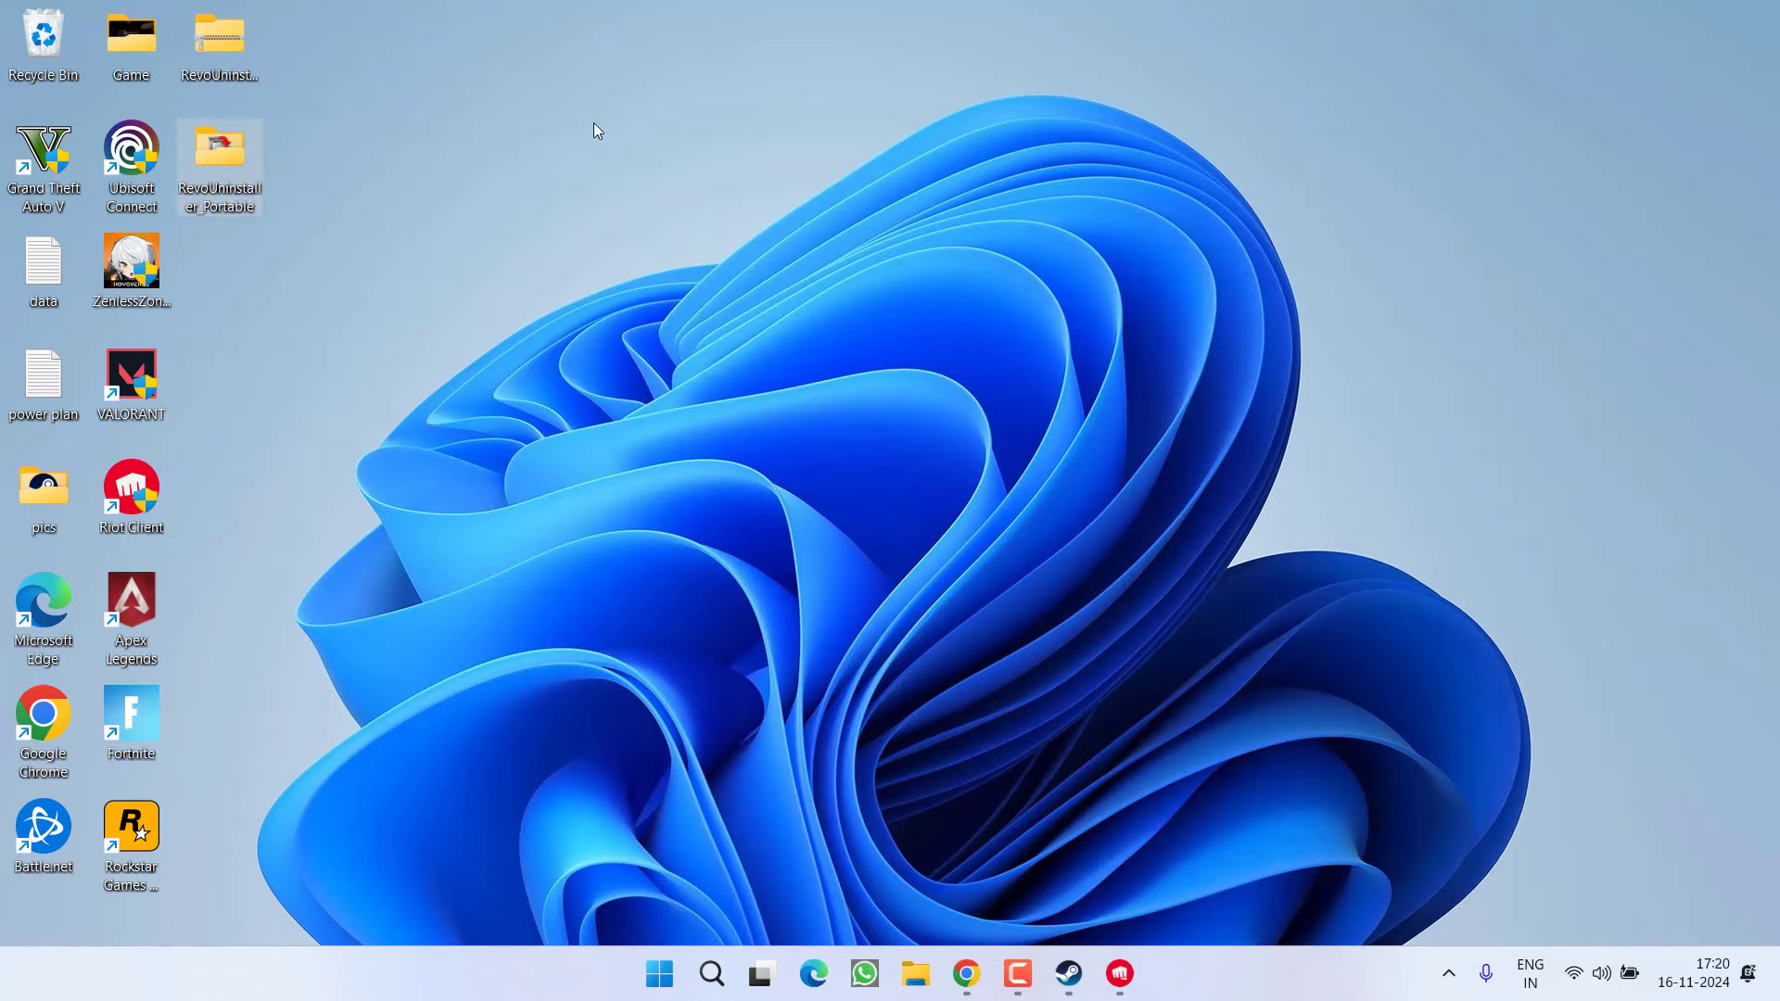
Run RevoUPort from the extracted folder as administrator, approving UAC
{"action": "double_click", "coordinate": [237, 149]}
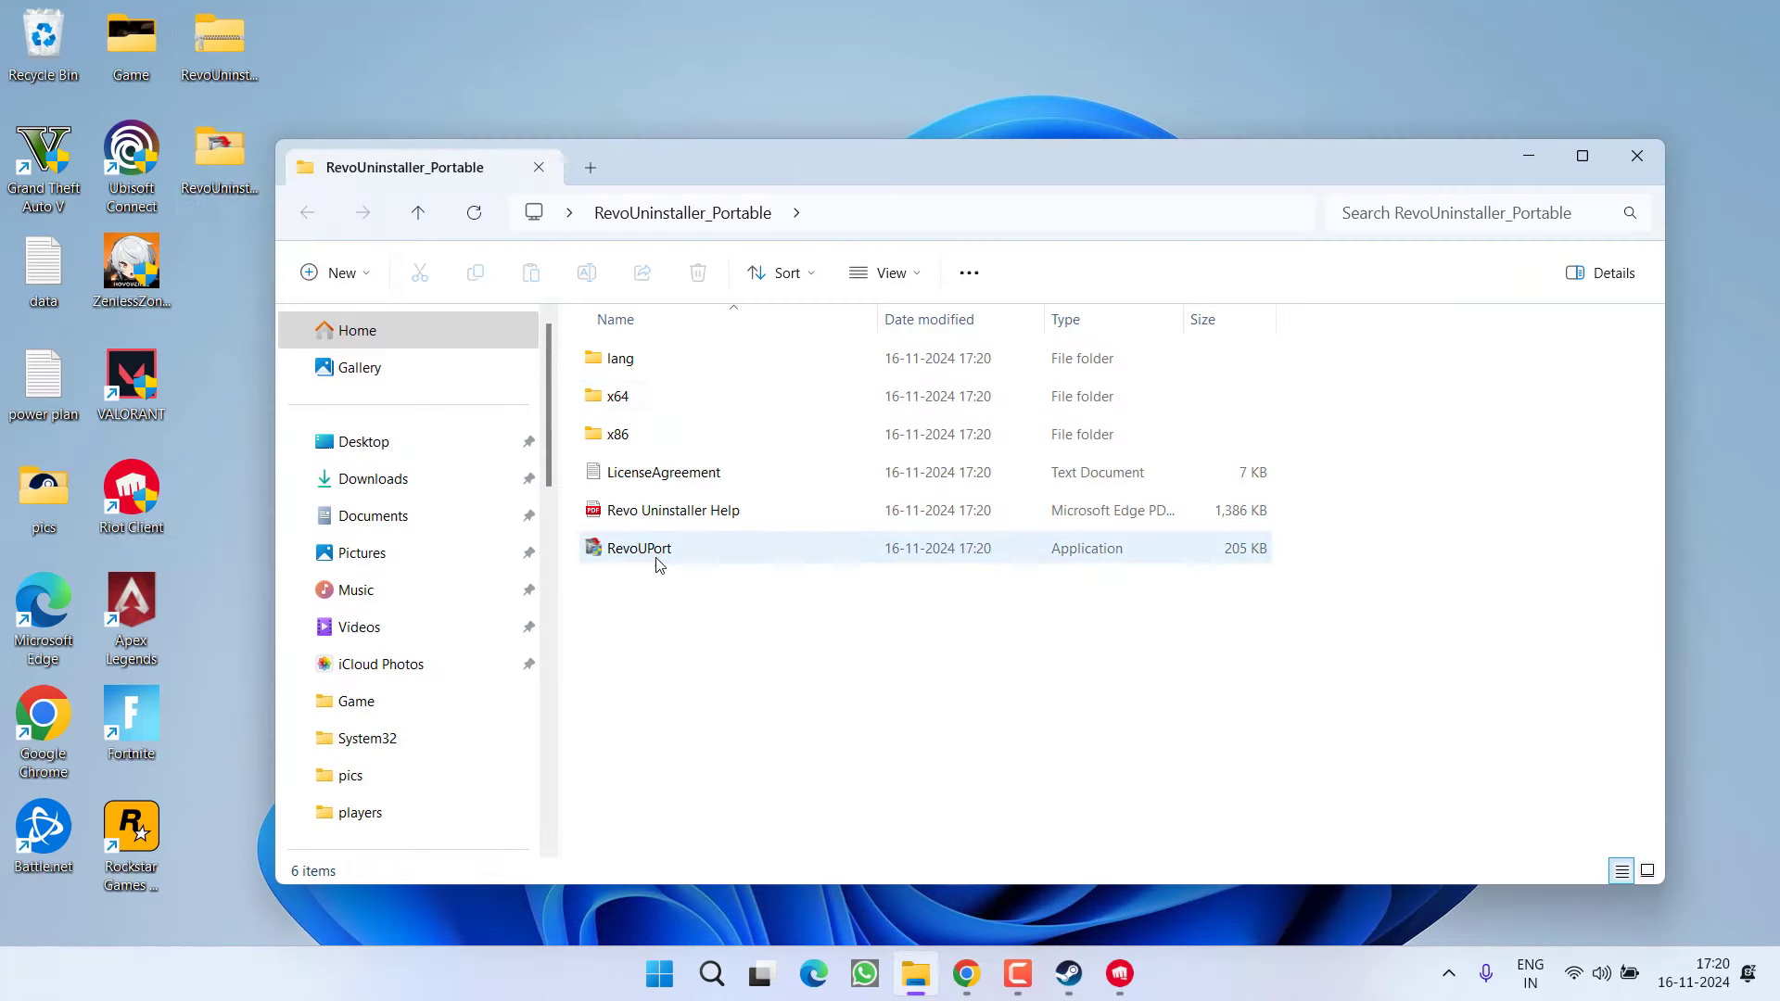
{"action": "left_click", "coordinate": [626, 556]}
{"action": "right_click", "coordinate": [647, 555]}
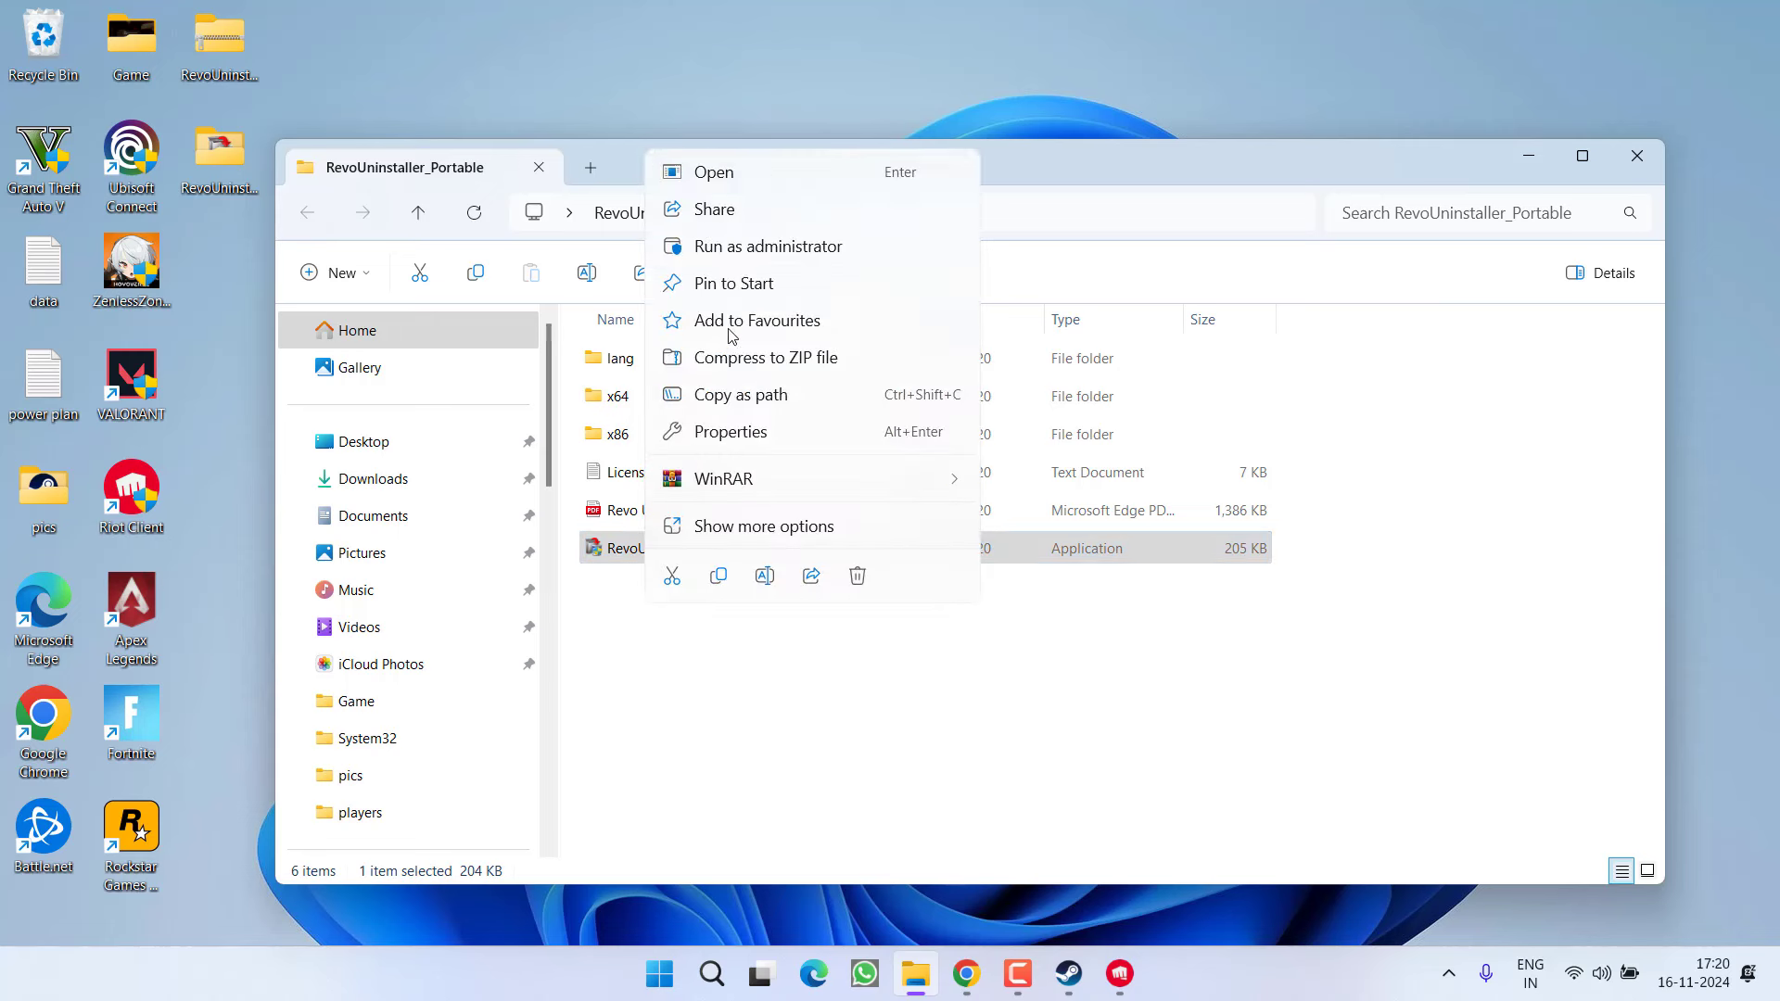
{"action": "left_click", "coordinate": [765, 242]}
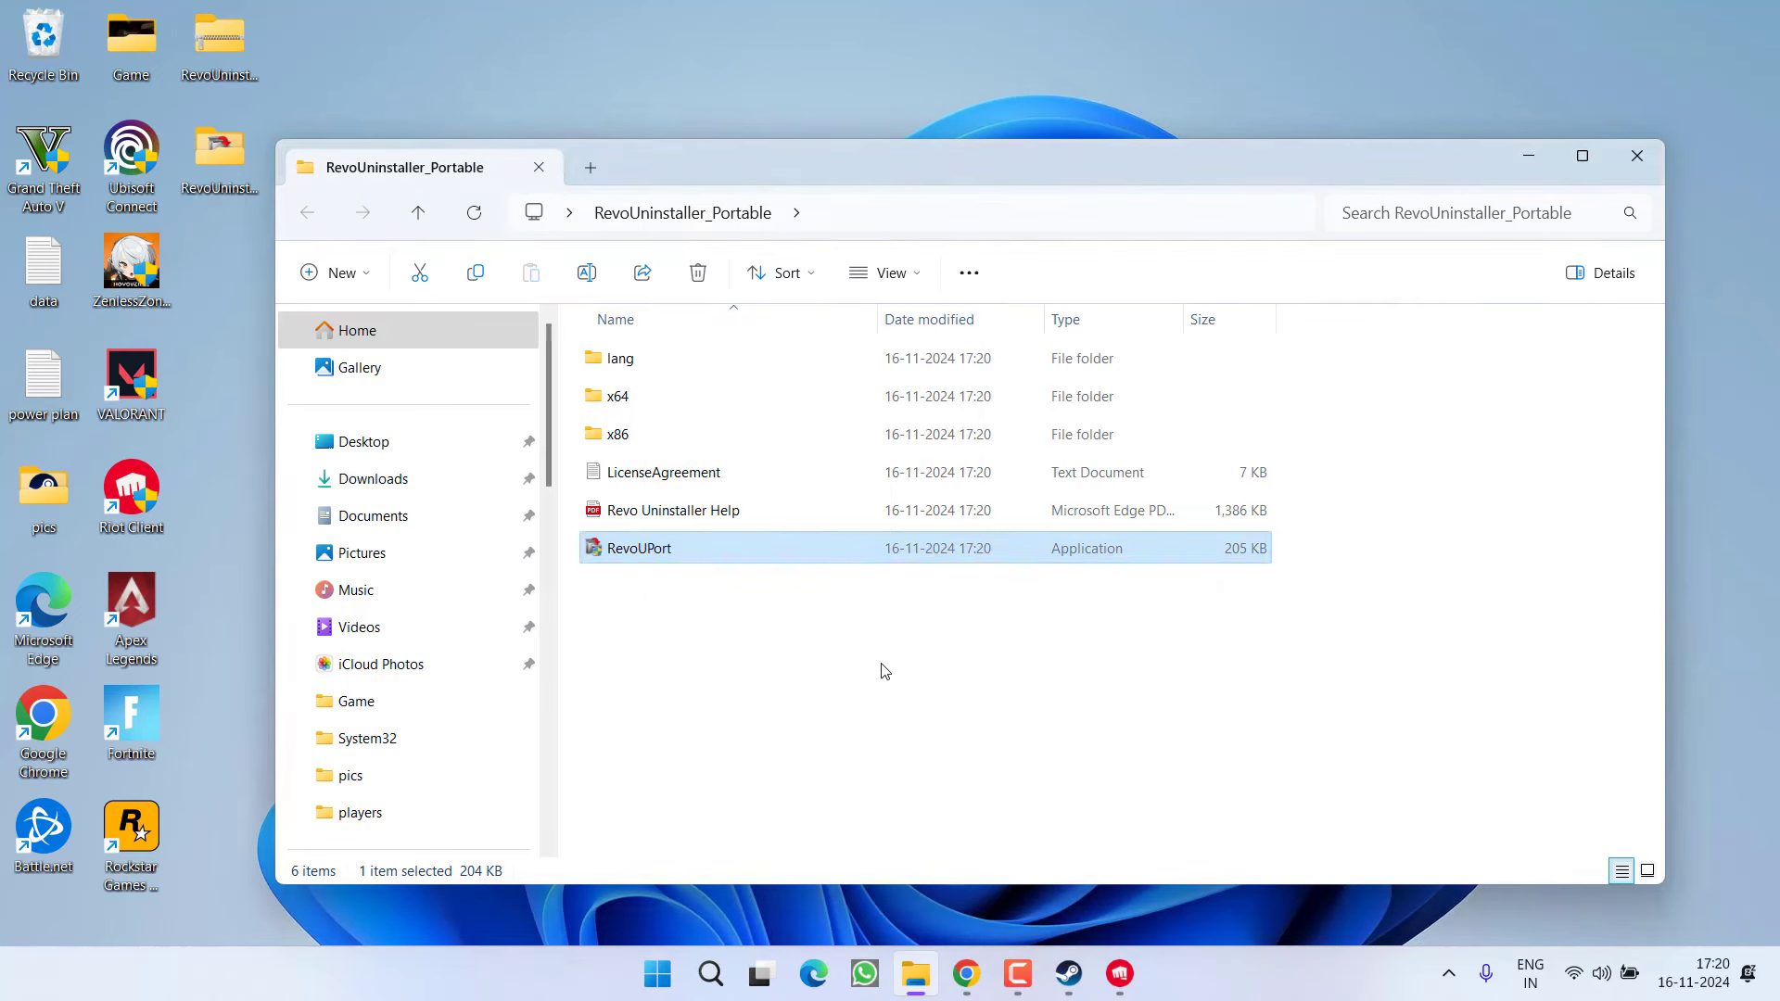
{"action": "left_click", "coordinate": [872, 787]}
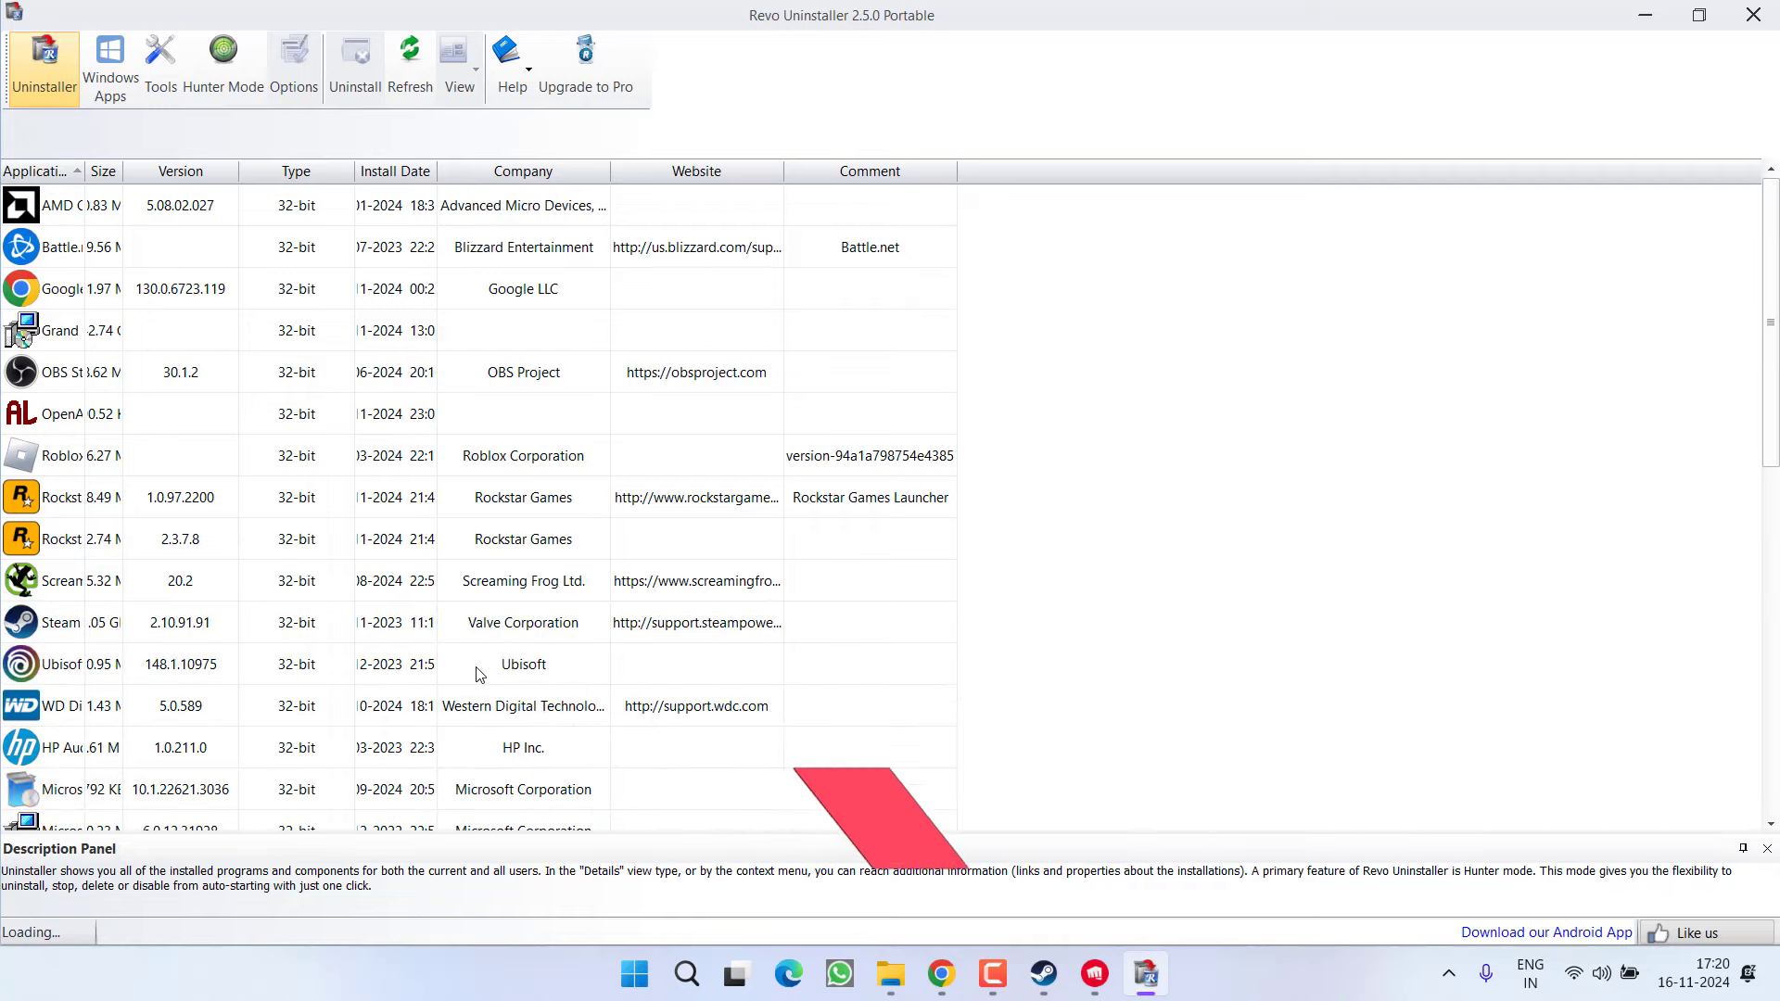
Scroll Revo Uninstaller's 68-program list and select VALORANT
{"action": "left_click", "coordinate": [239, 605]}
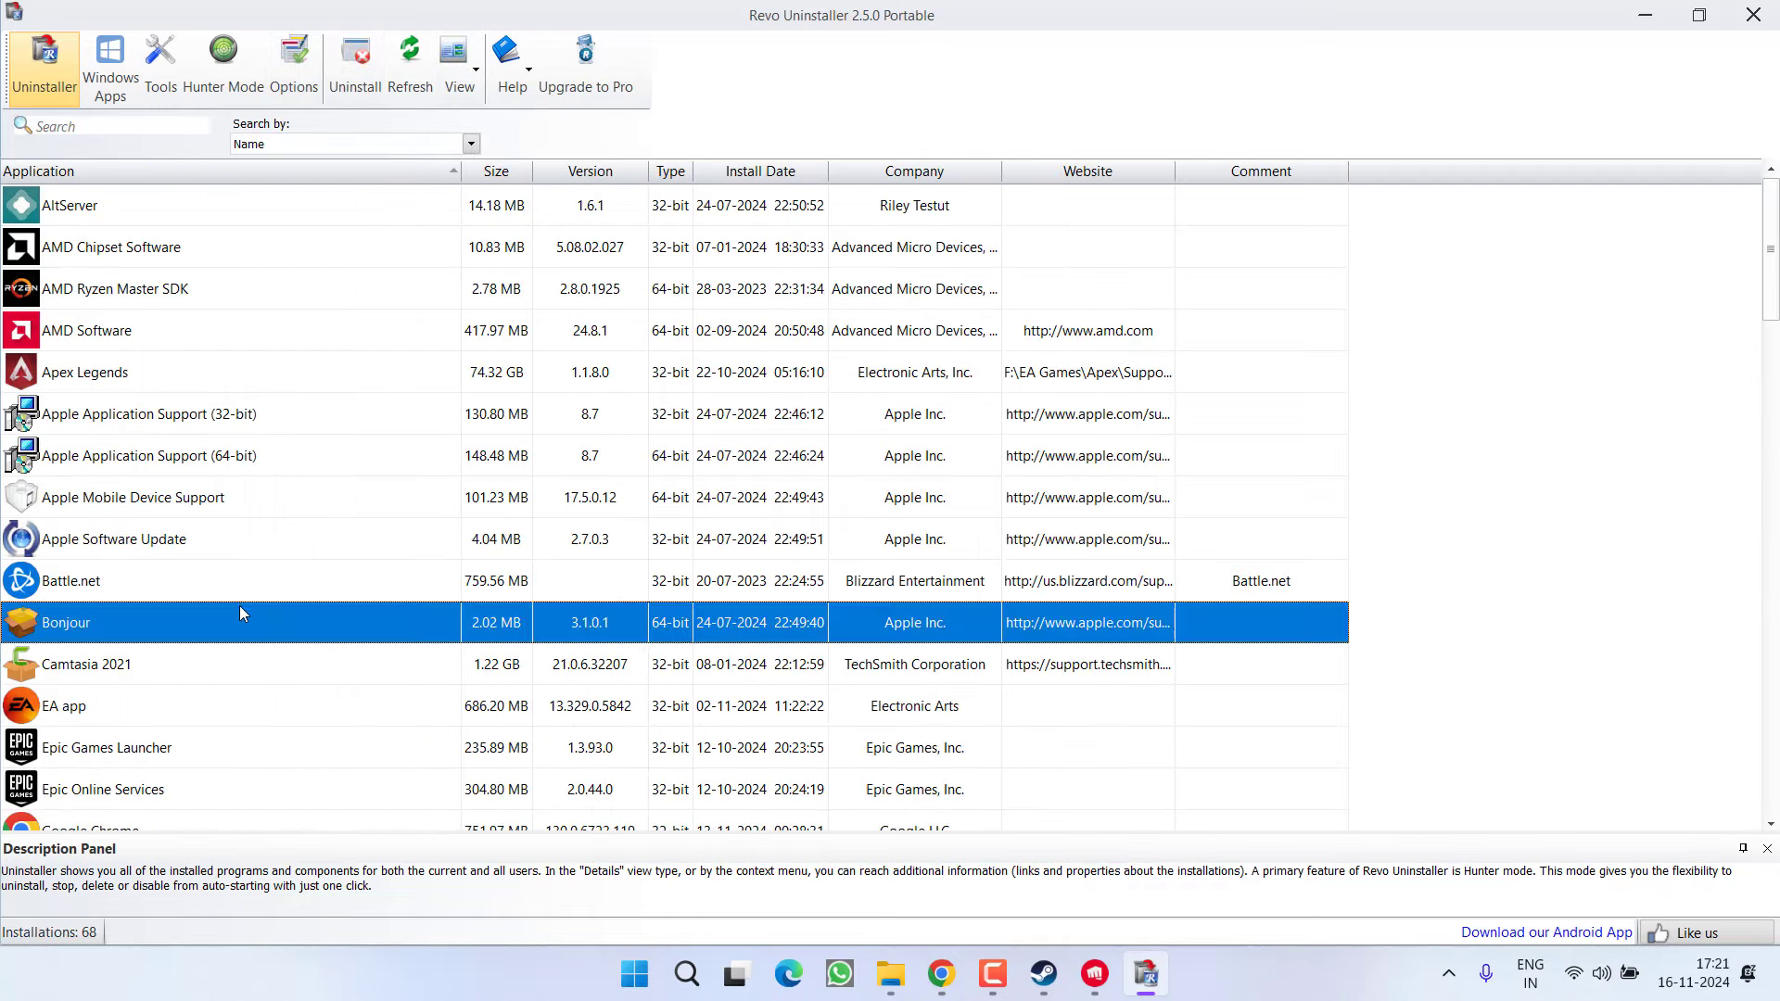
{"action": "scroll", "coordinate": [239, 605], "scroll_direction": "down", "scroll_amount": 3}
{"action": "scroll", "coordinate": [239, 604], "scroll_direction": "down", "scroll_amount": 7}
{"action": "scroll", "coordinate": [241, 608], "scroll_direction": "down", "scroll_amount": 8}
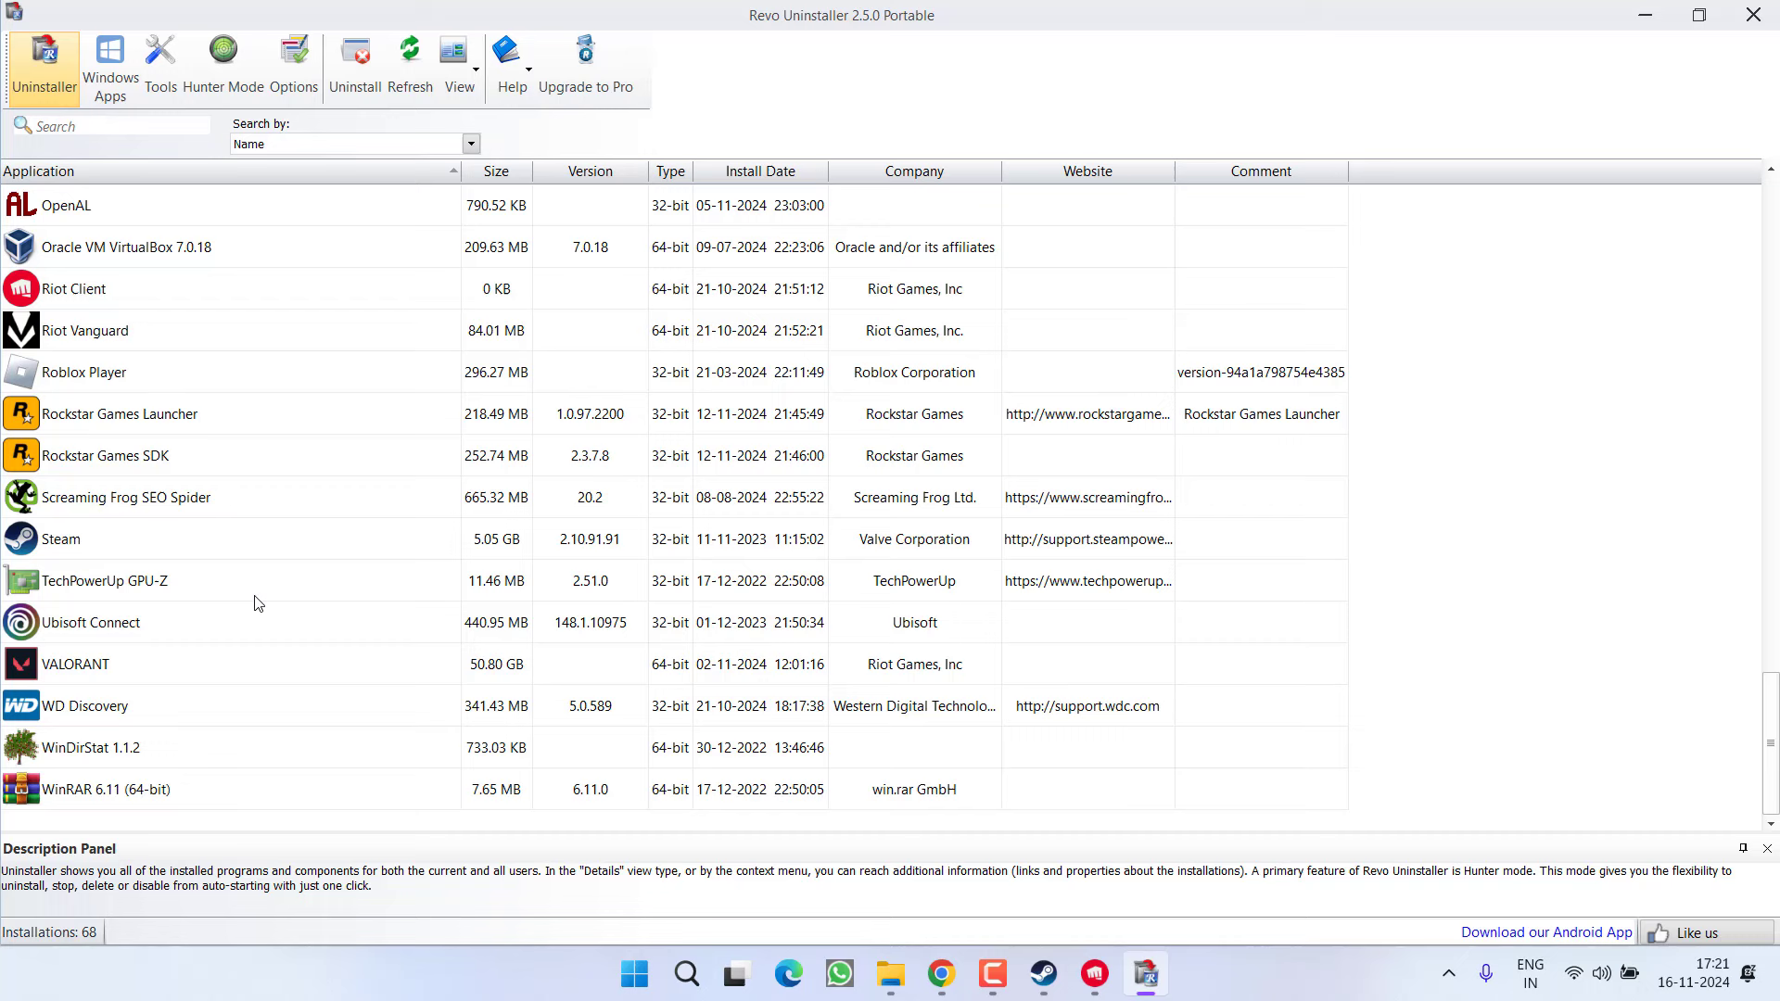
{"action": "left_click", "coordinate": [80, 669]}
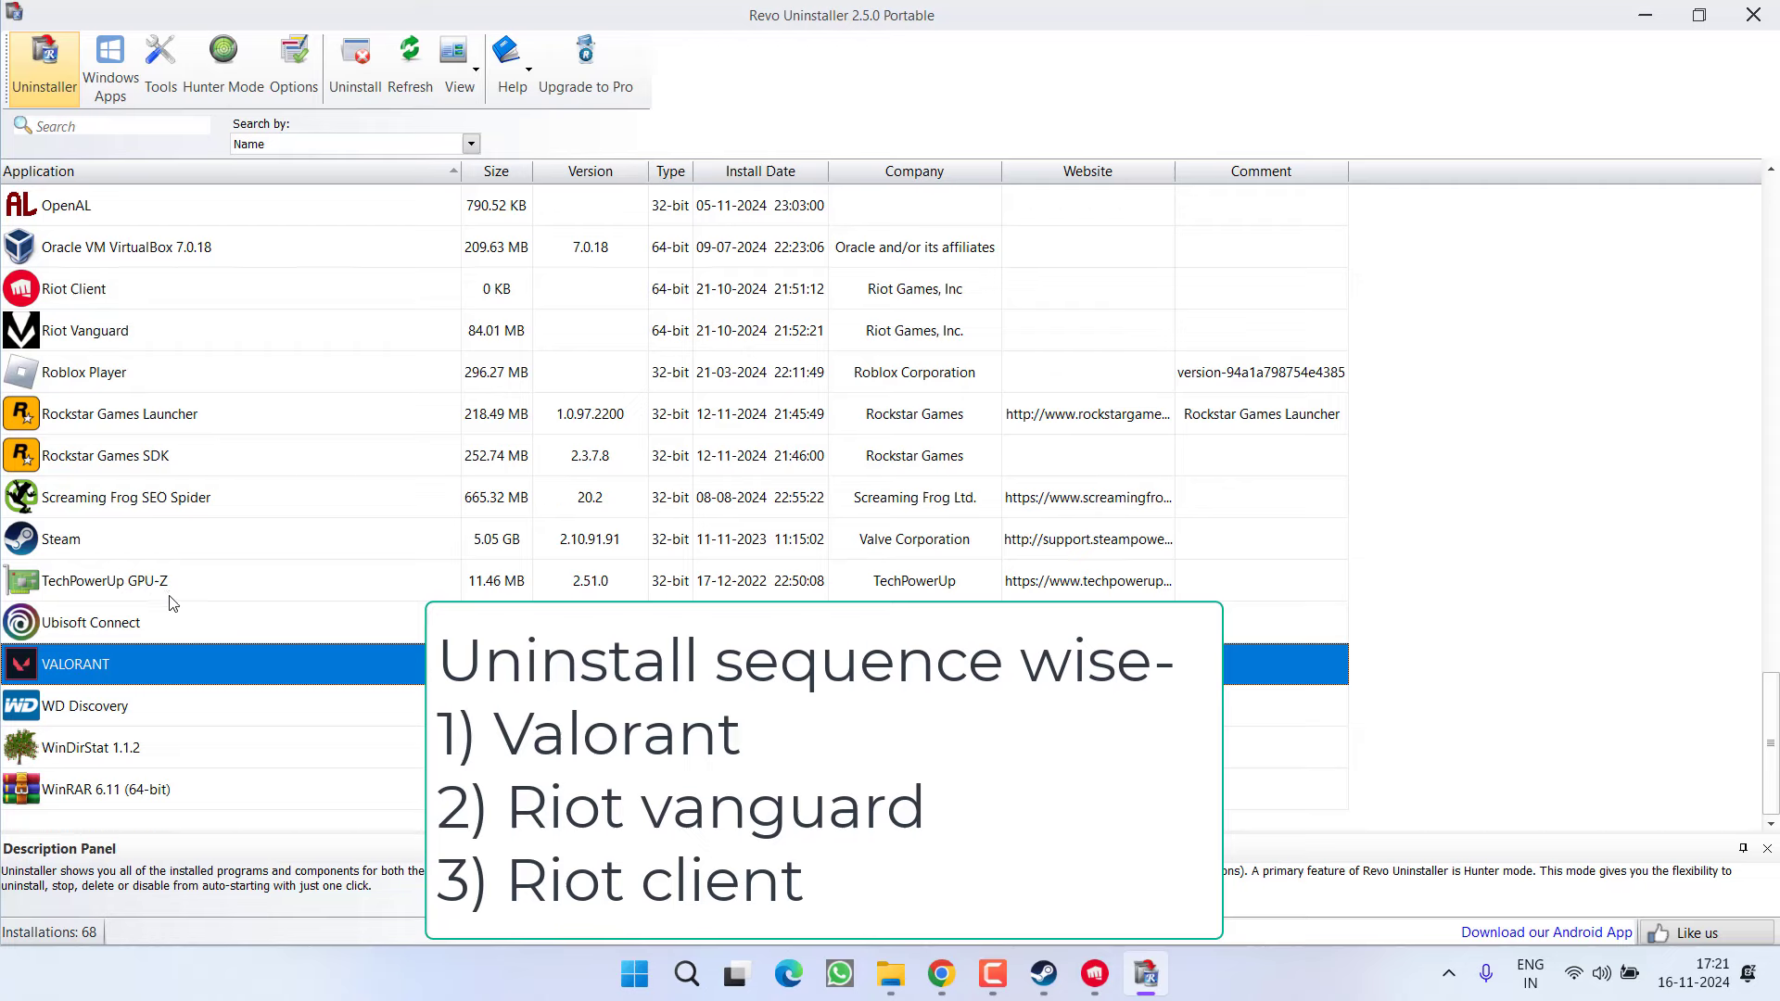
Find and select Riot Client, VALORANT and Riot Vanguard in Revo Uninstaller's installed apps list
{"action": "scroll", "coordinate": [170, 603], "scroll_direction": "up", "scroll_amount": 5}
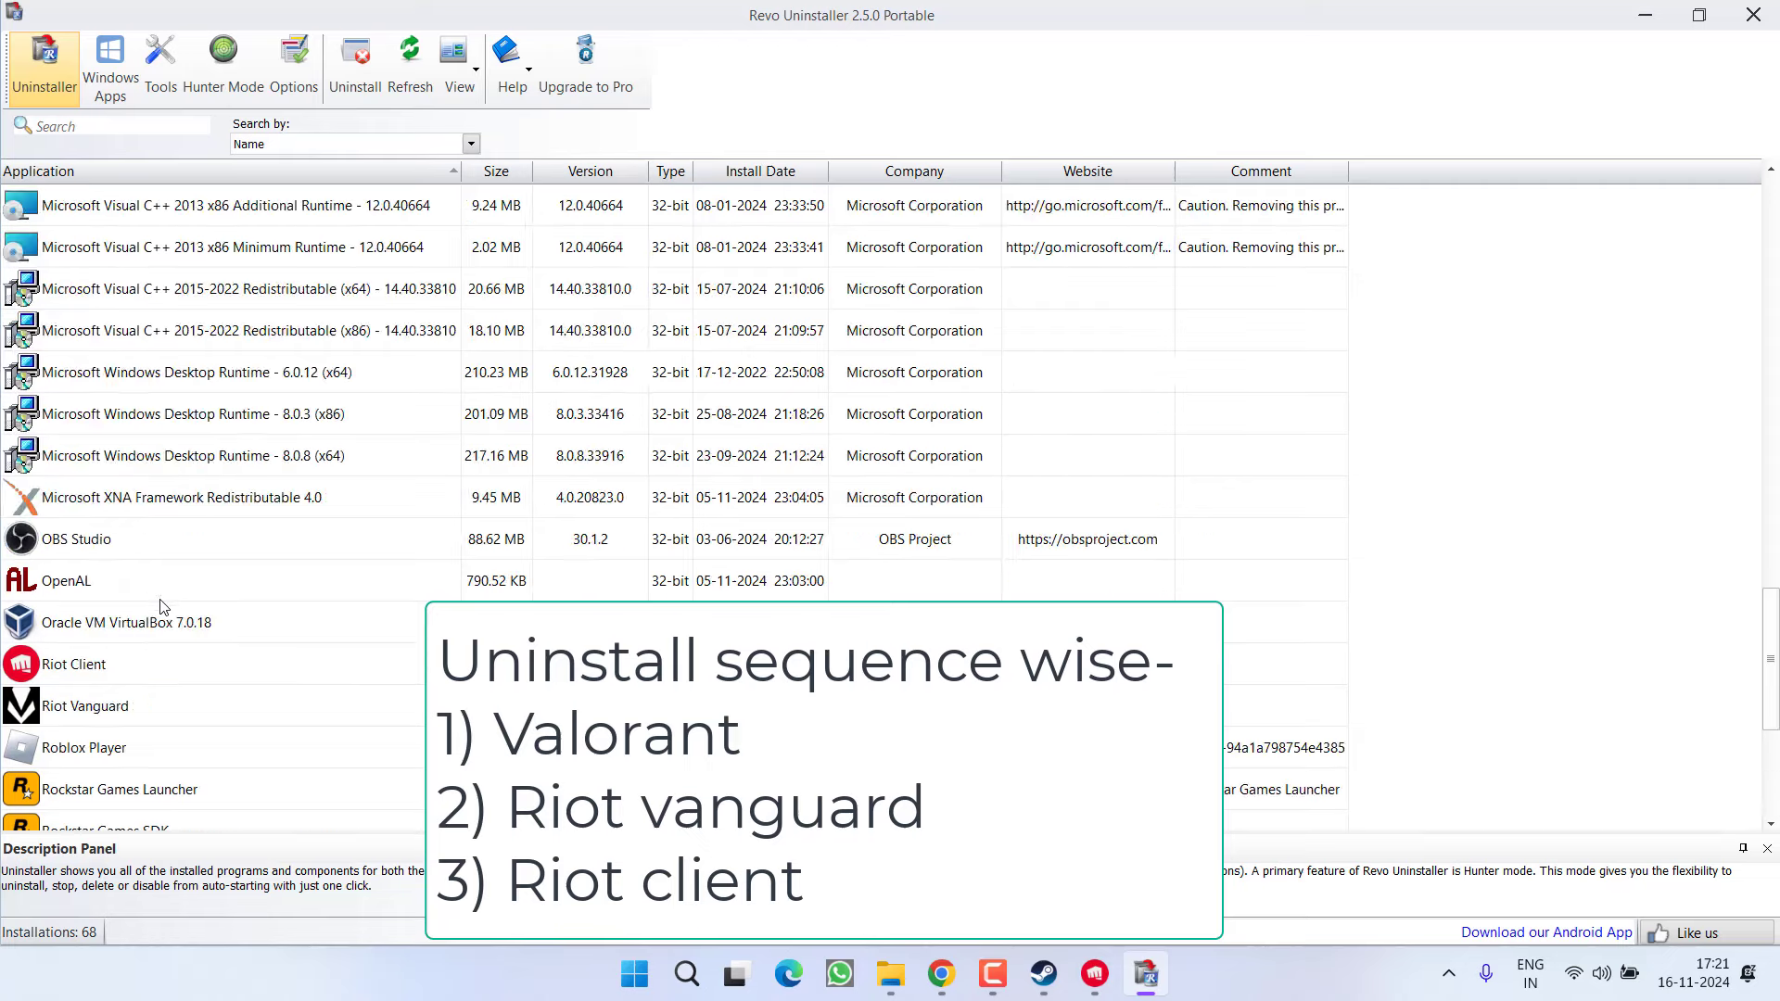
{"action": "scroll", "coordinate": [167, 604], "scroll_direction": "up", "scroll_amount": 6}
{"action": "scroll", "coordinate": [163, 604], "scroll_direction": "up", "scroll_amount": 6}
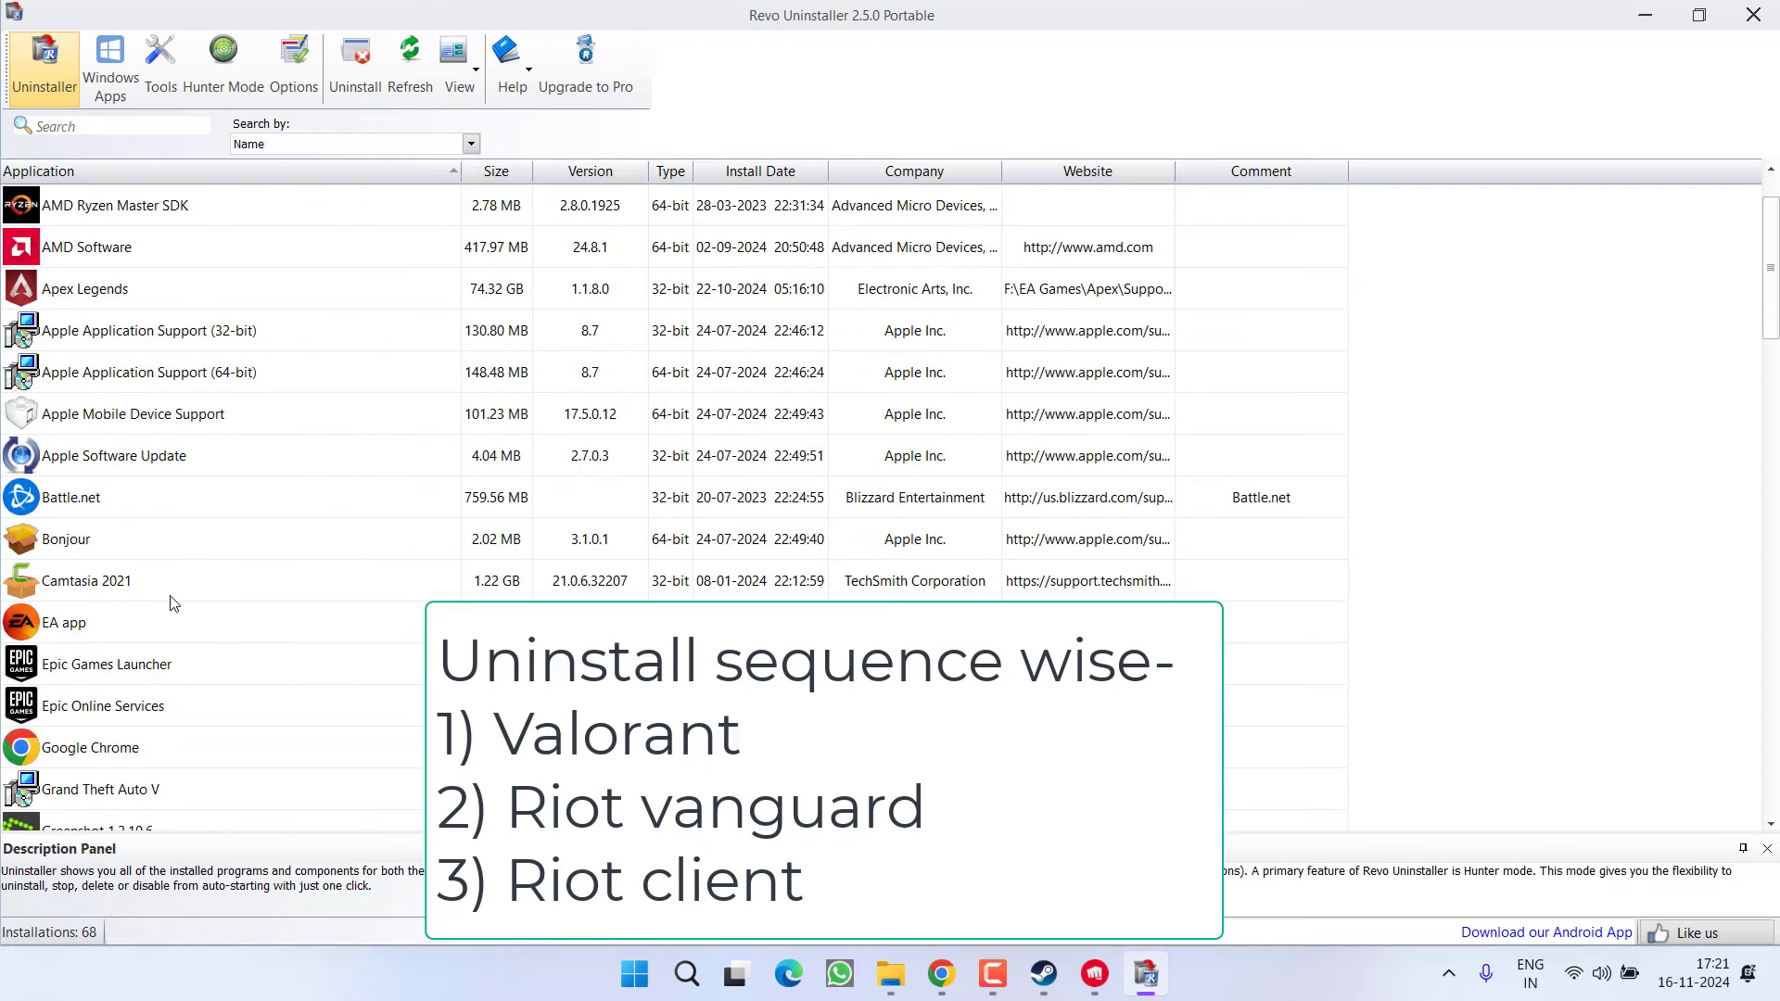
{"action": "scroll", "coordinate": [185, 538], "scroll_direction": "down", "scroll_amount": 1}
{"action": "scroll", "coordinate": [205, 519], "scroll_direction": "down", "scroll_amount": 4}
{"action": "scroll", "coordinate": [205, 519], "scroll_direction": "down", "scroll_amount": 3}
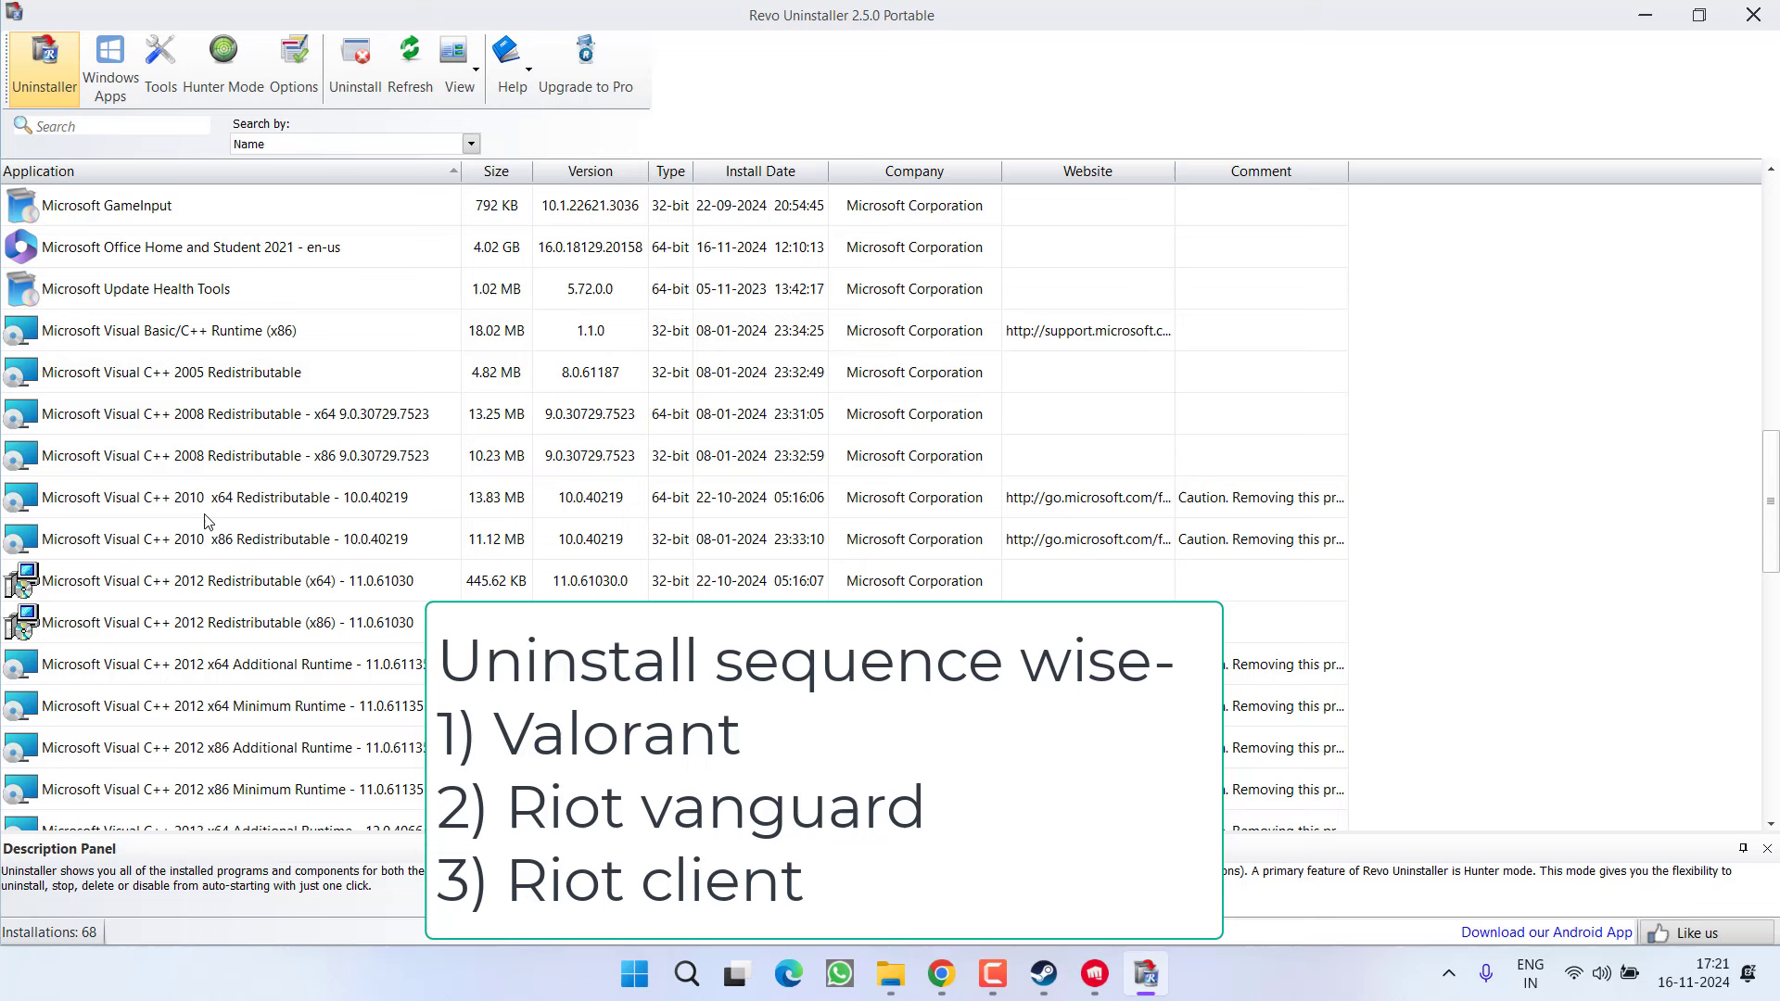
{"action": "scroll", "coordinate": [205, 519], "scroll_direction": "down", "scroll_amount": 4}
{"action": "scroll", "coordinate": [205, 519], "scroll_direction": "down", "scroll_amount": 4}
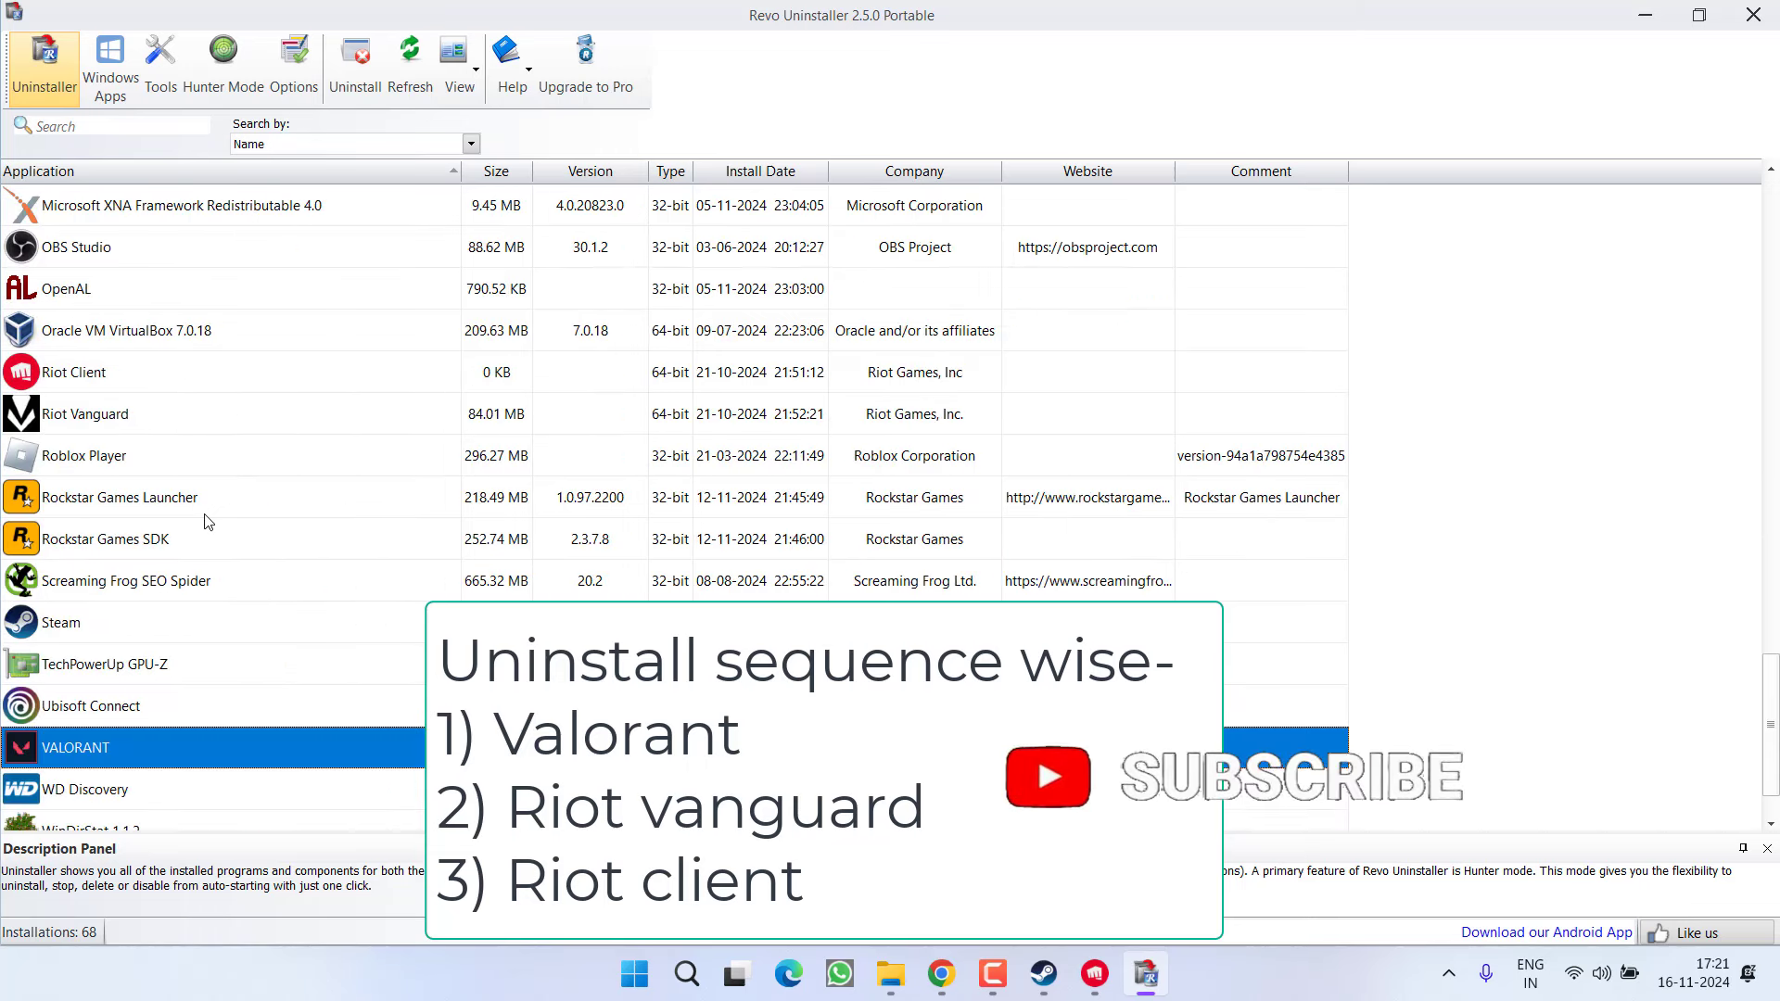
{"action": "left_click", "coordinate": [99, 382]}
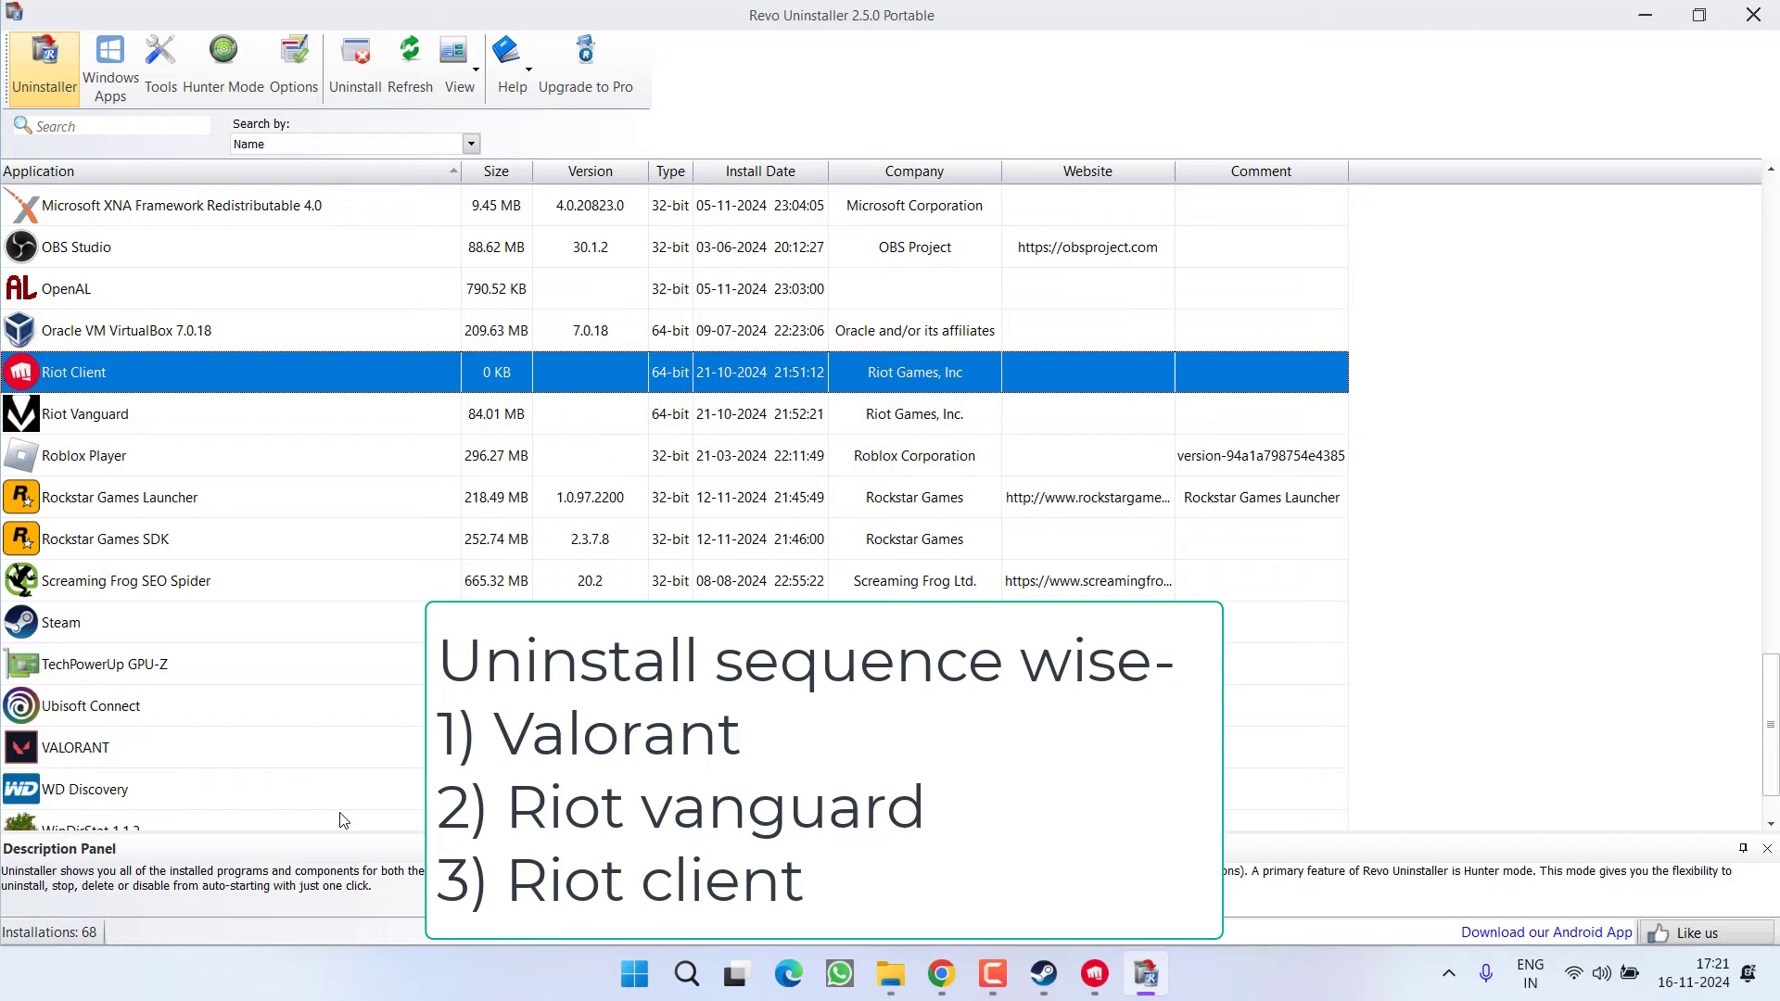
{"action": "left_click", "coordinate": [139, 757]}
{"action": "left_click", "coordinate": [22, 423]}
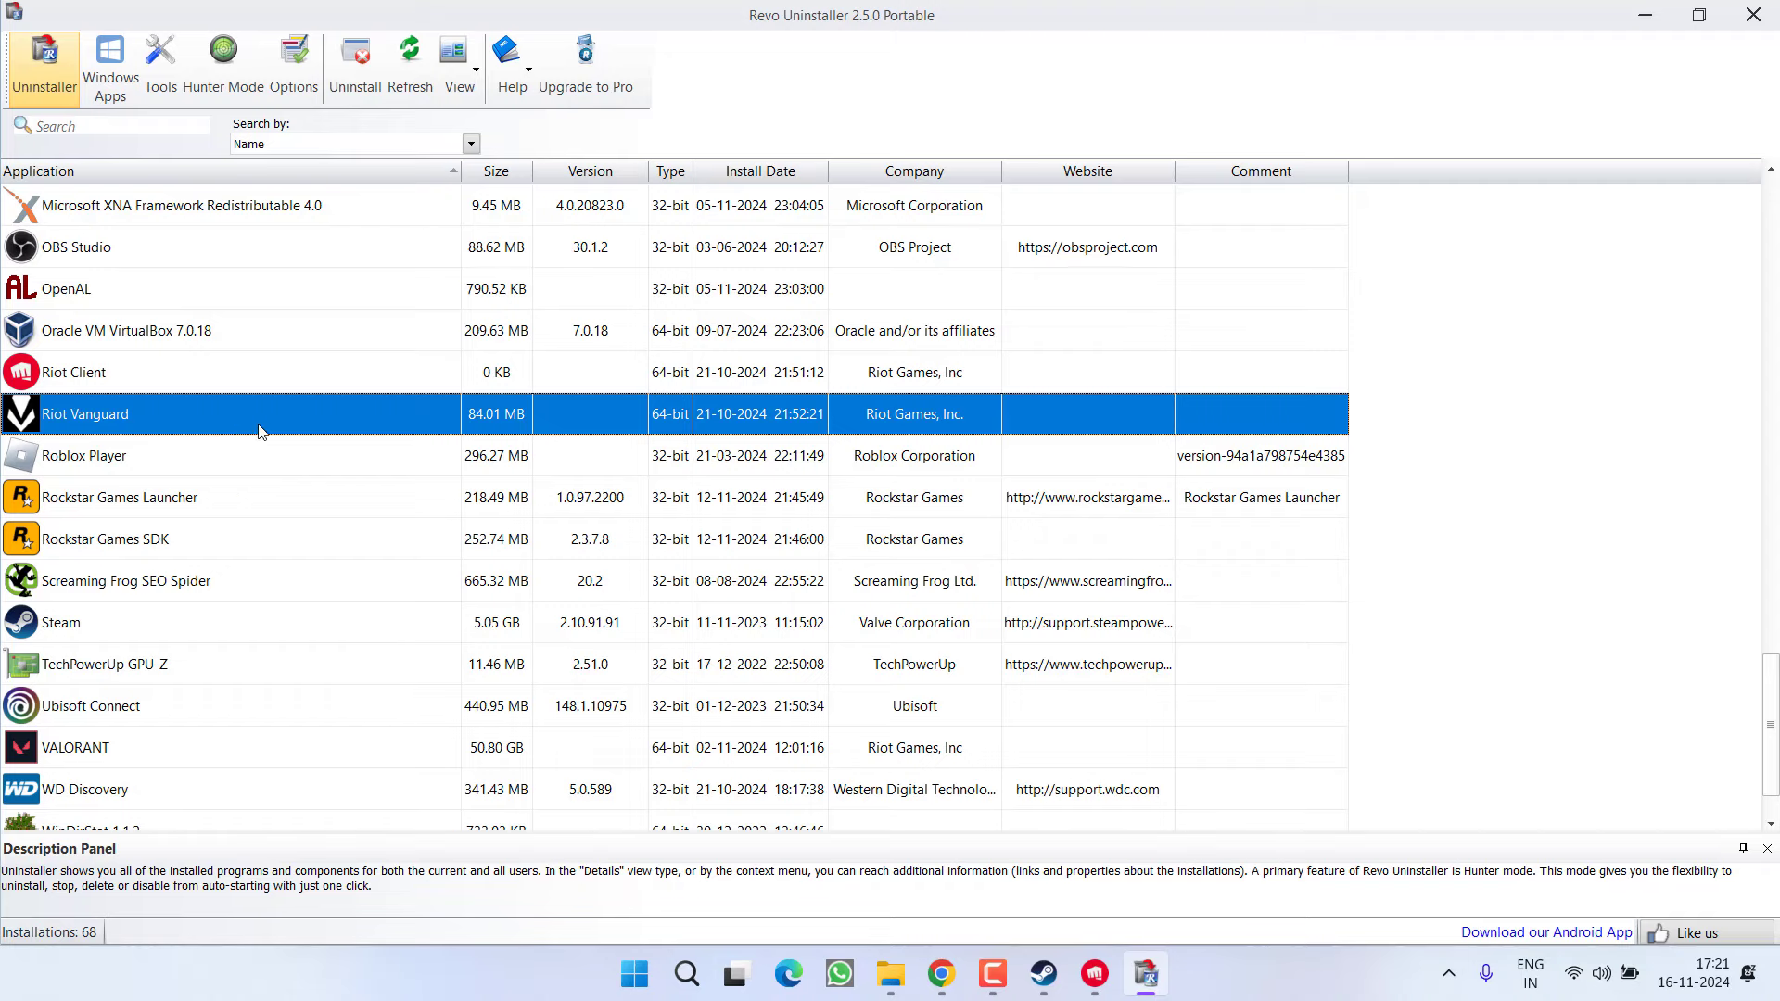
Close Revo Uninstaller and the RevoUninstaller_Portable folder window to show the desktop
{"action": "left_click", "coordinate": [1753, 15]}
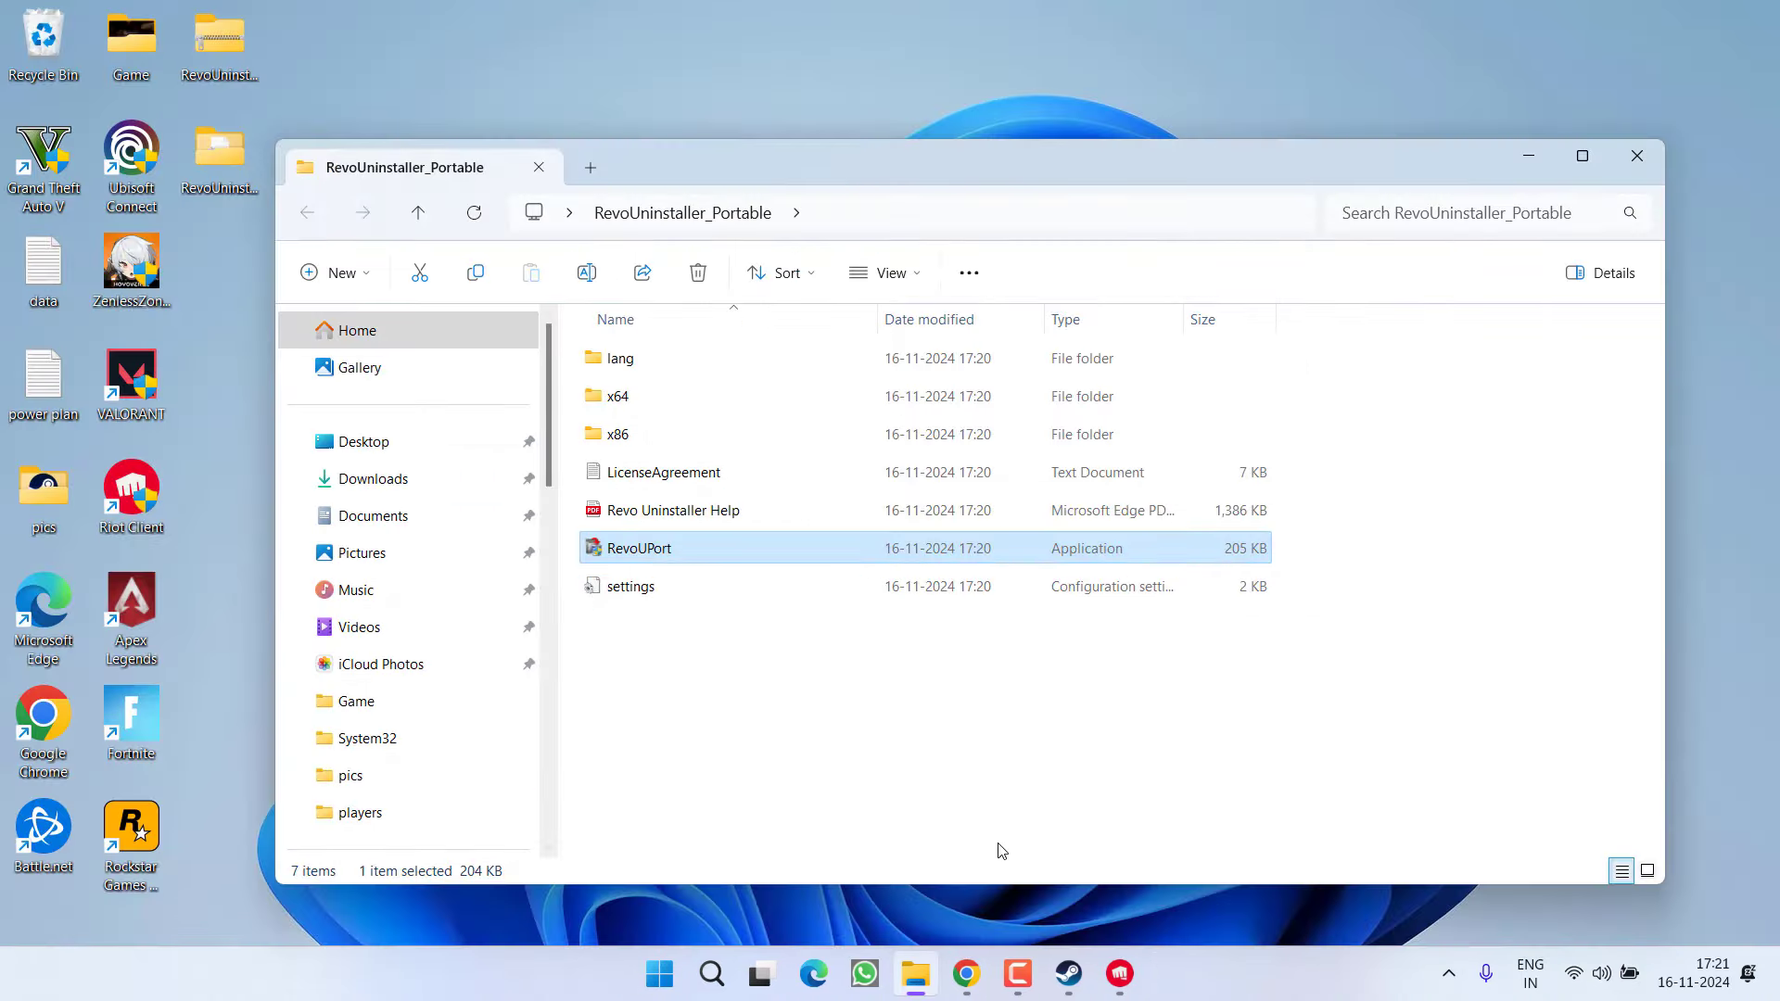
{"action": "left_click", "coordinate": [983, 807]}
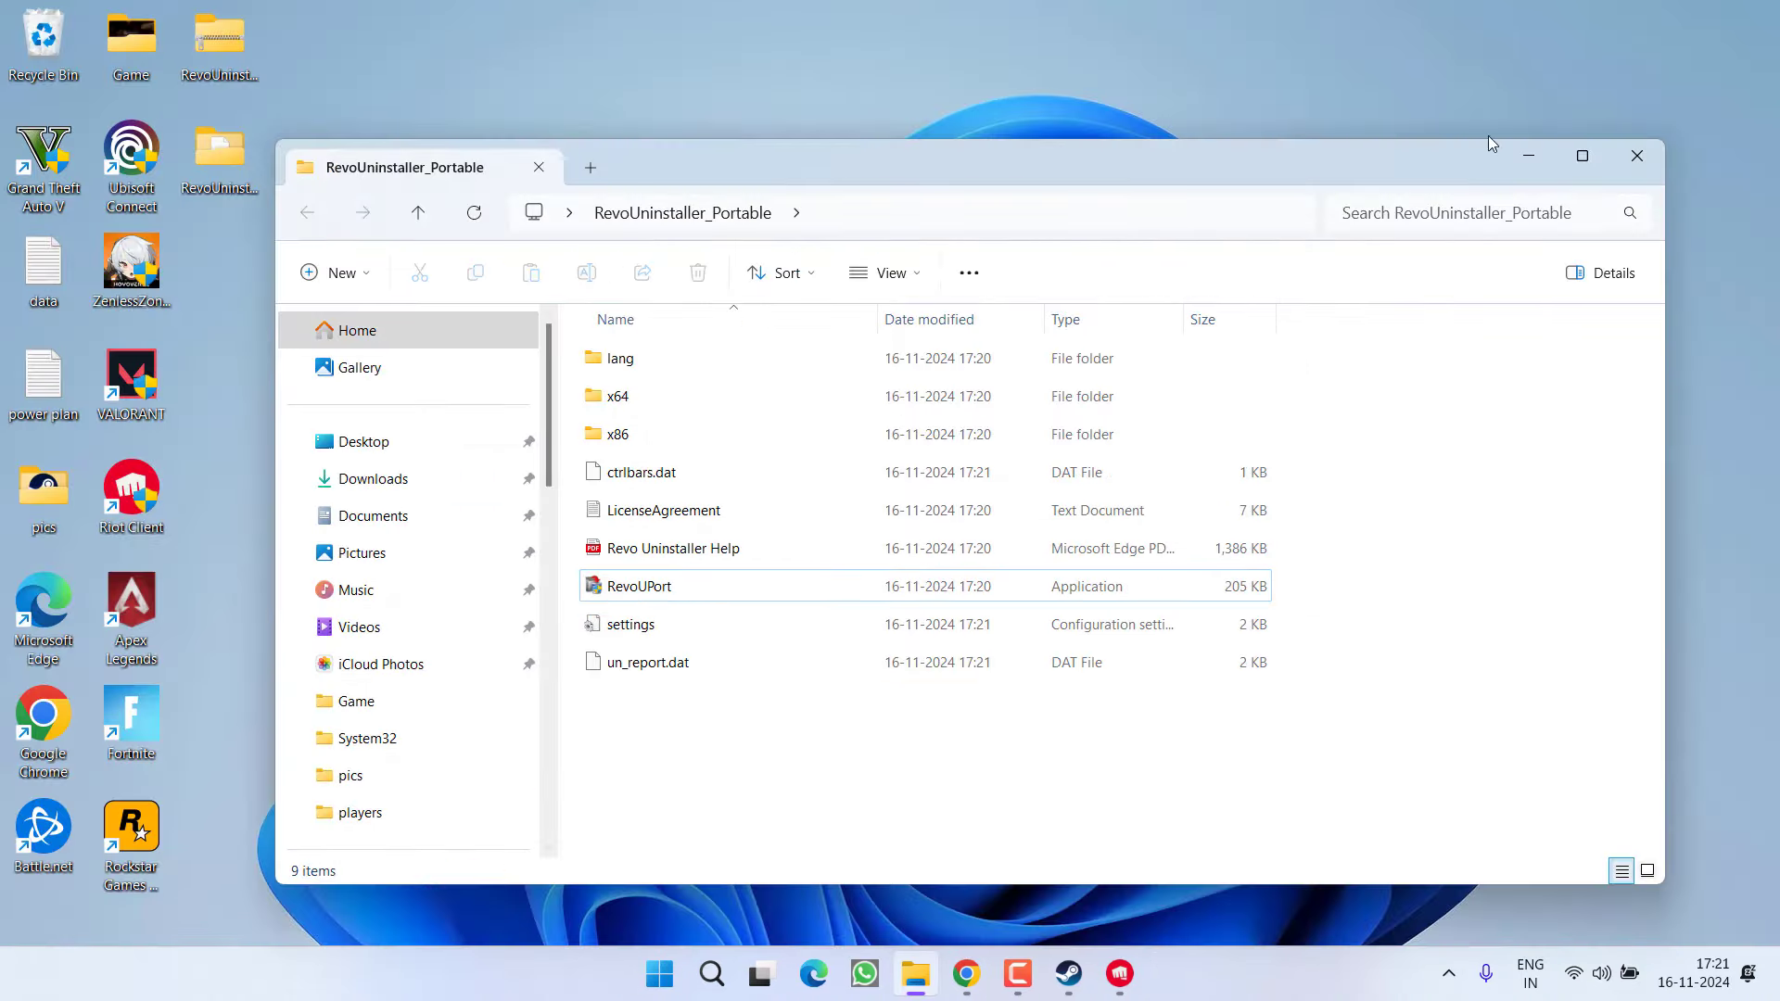
{"action": "left_click", "coordinate": [1637, 156]}
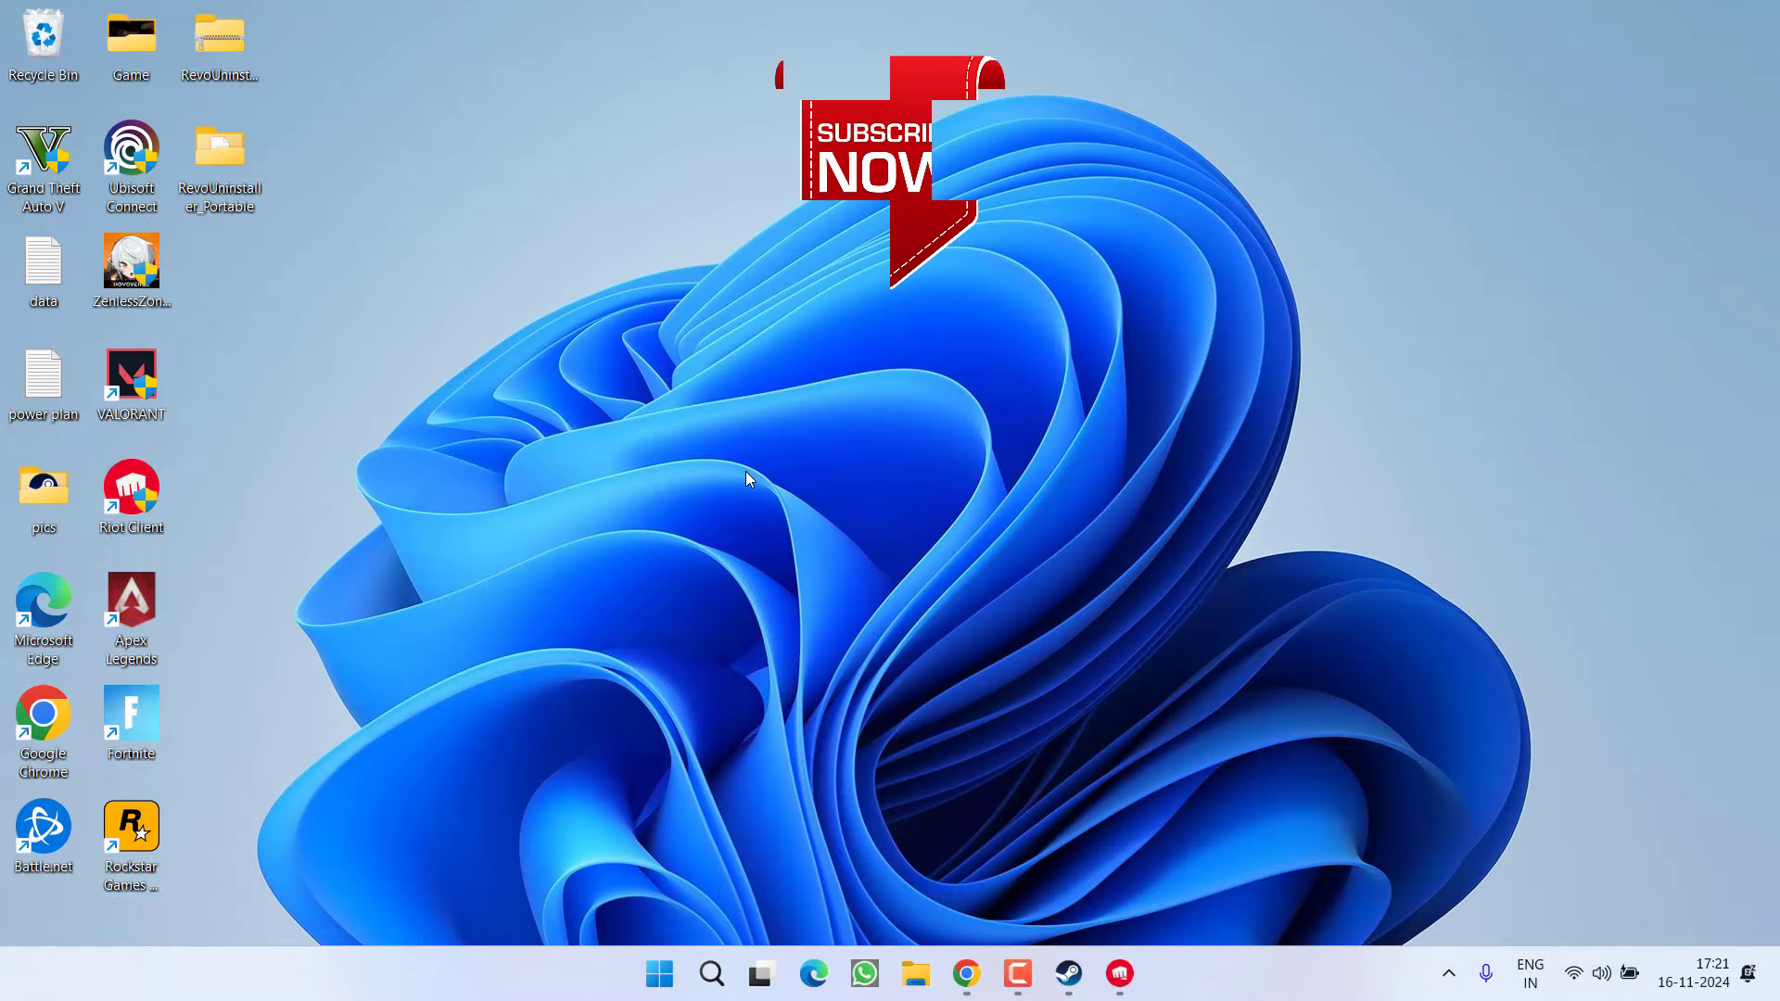